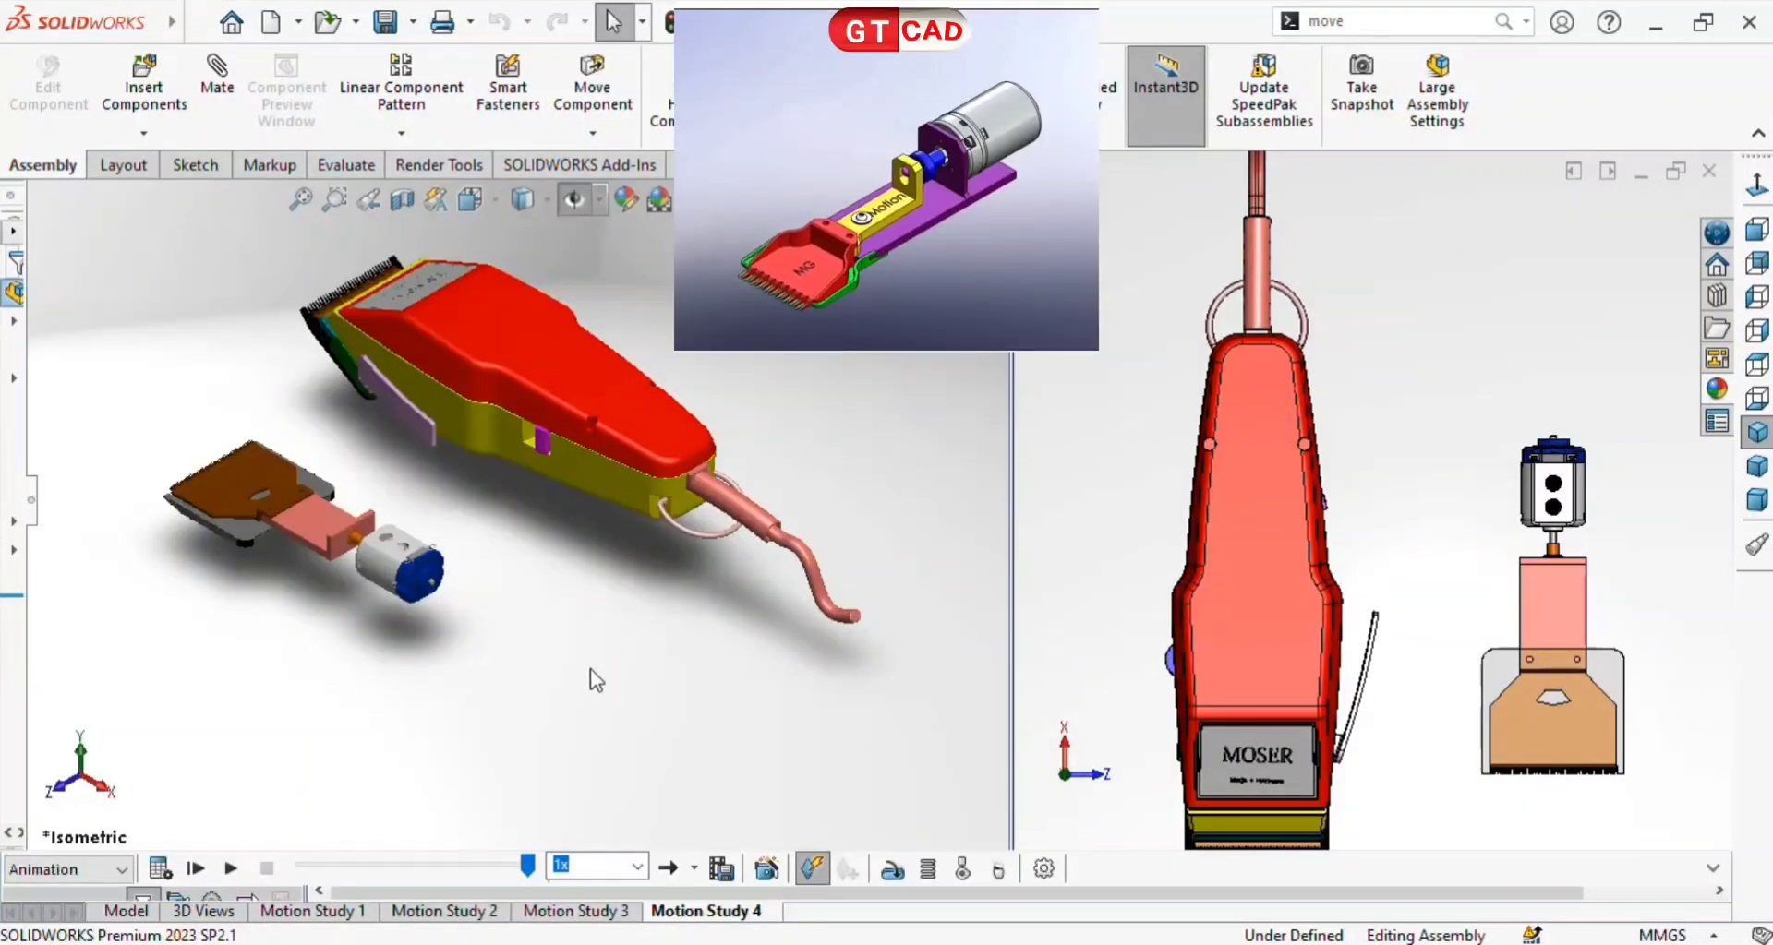
- Preview the clipper by playing the motion study, then return to the isometric view
{"action": "mouse_move", "coordinate": [596, 681]}
{"action": "middle_mouse_down"}
{"action": "mouse_move", "coordinate": [600, 551]}
{"action": "mouse_move", "coordinate": [695, 668]}
{"action": "mouse_move", "coordinate": [779, 550]}
{"action": "mouse_move", "coordinate": [867, 578]}
{"action": "mouse_move", "coordinate": [886, 624]}
{"action": "mouse_move", "coordinate": [834, 665]}
{"action": "mouse_move", "coordinate": [830, 710]}
{"action": "mouse_move", "coordinate": [855, 735]}
{"action": "mouse_move", "coordinate": [628, 787]}
{"action": "mouse_move", "coordinate": [687, 843]}
{"action": "middle_mouse_up"}
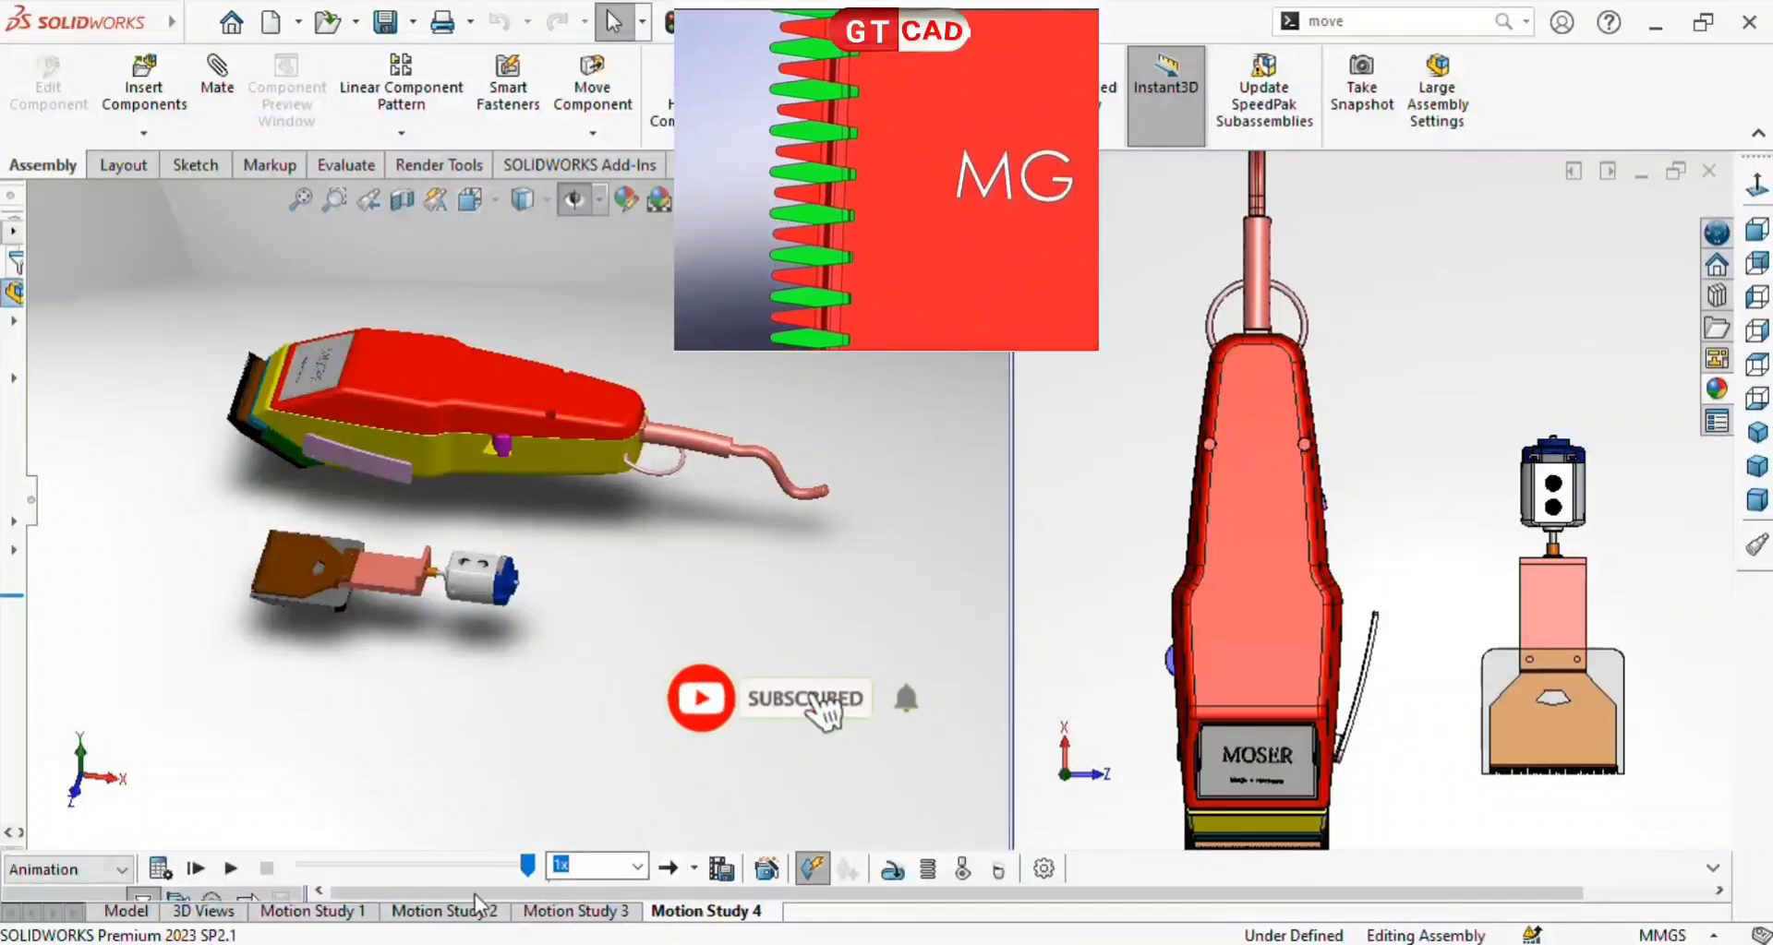
{"action": "left_click", "coordinate": [231, 869]}
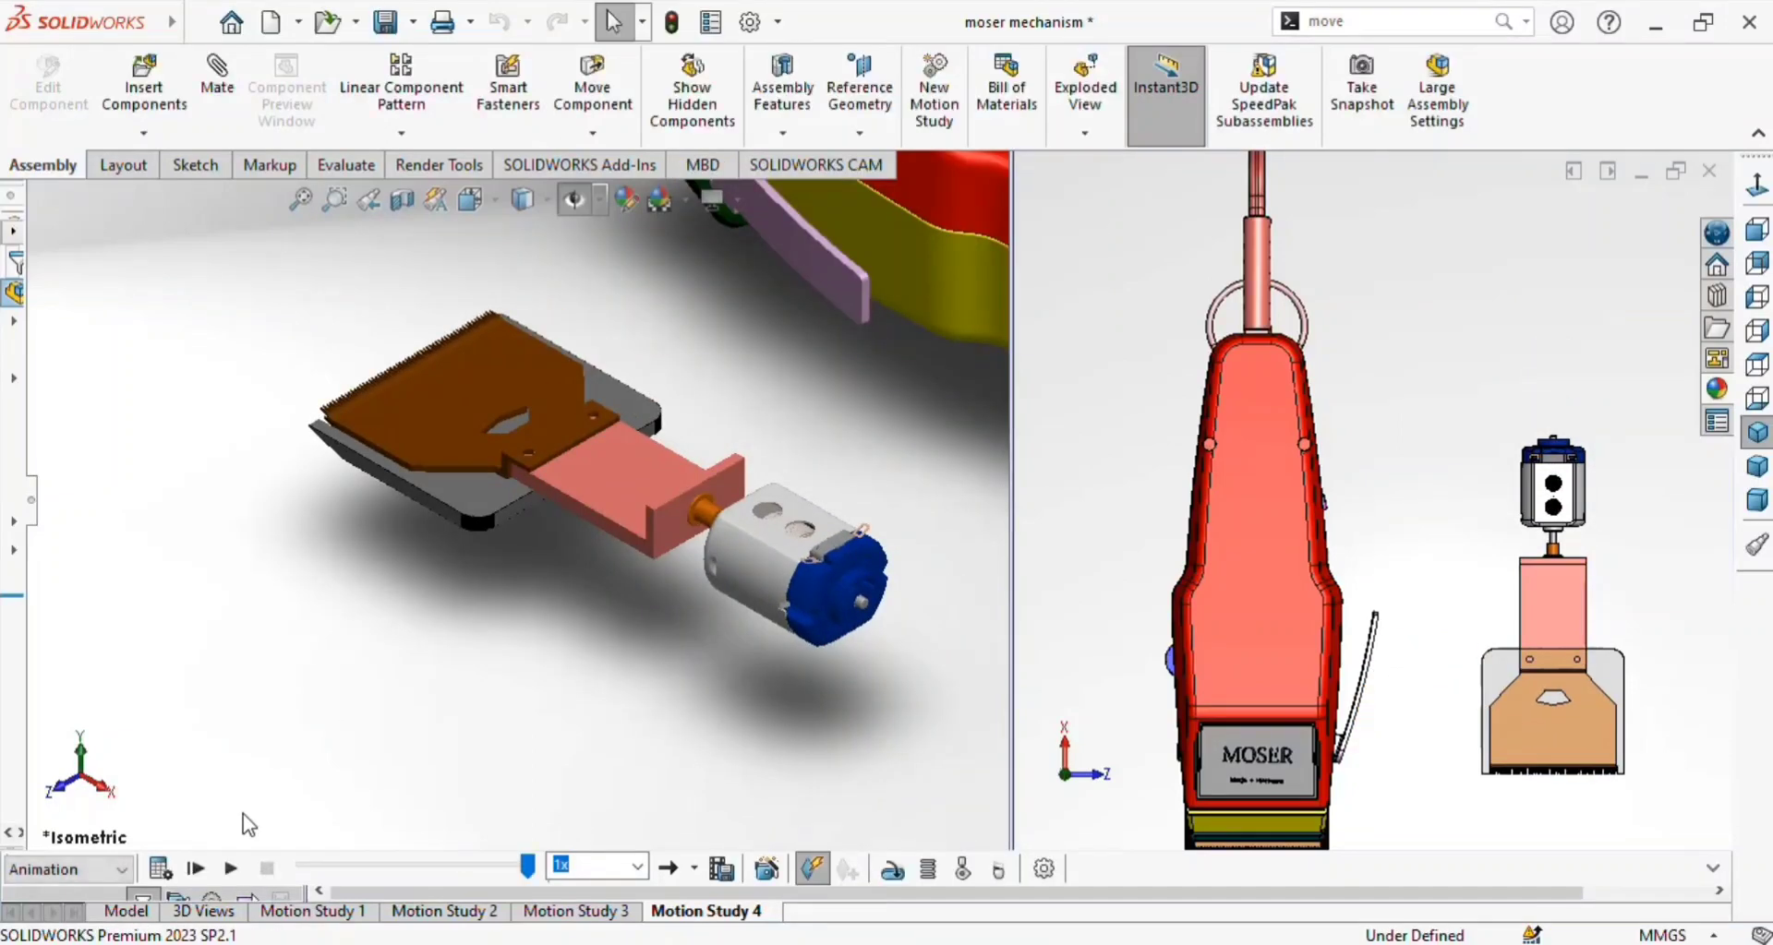
{"action": "left_click", "coordinate": [1760, 441]}
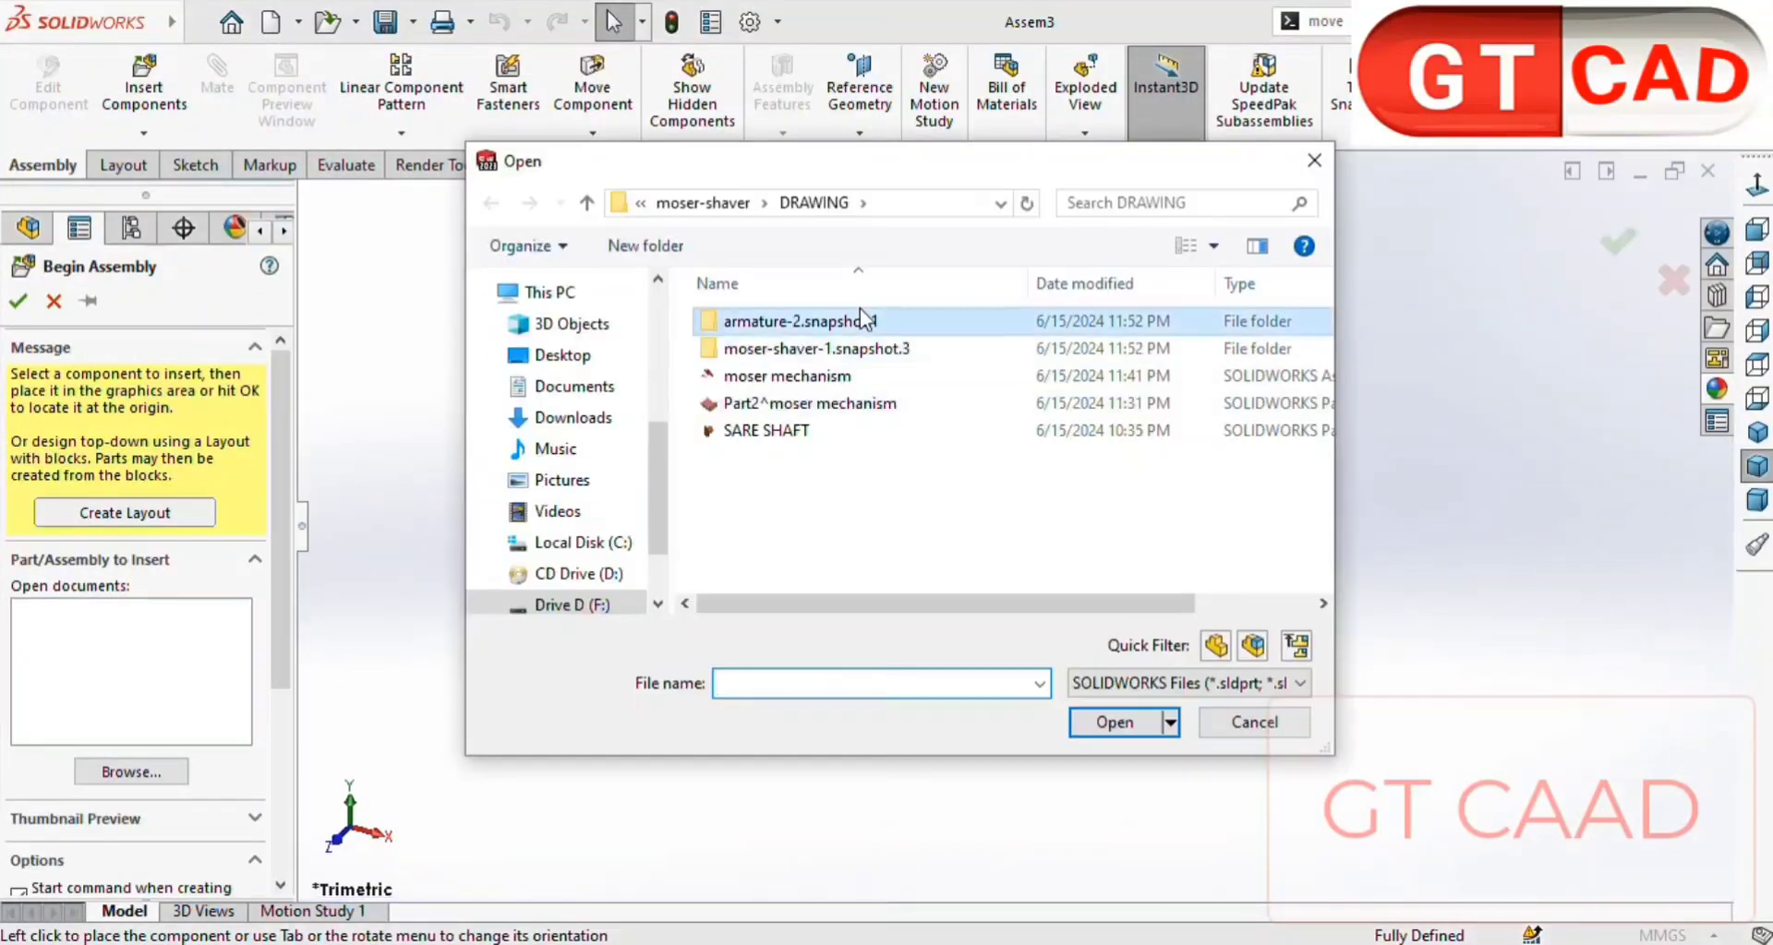
- Place the Armature motor in the new assembly and float it
{"action": "key", "text": "Escape"}
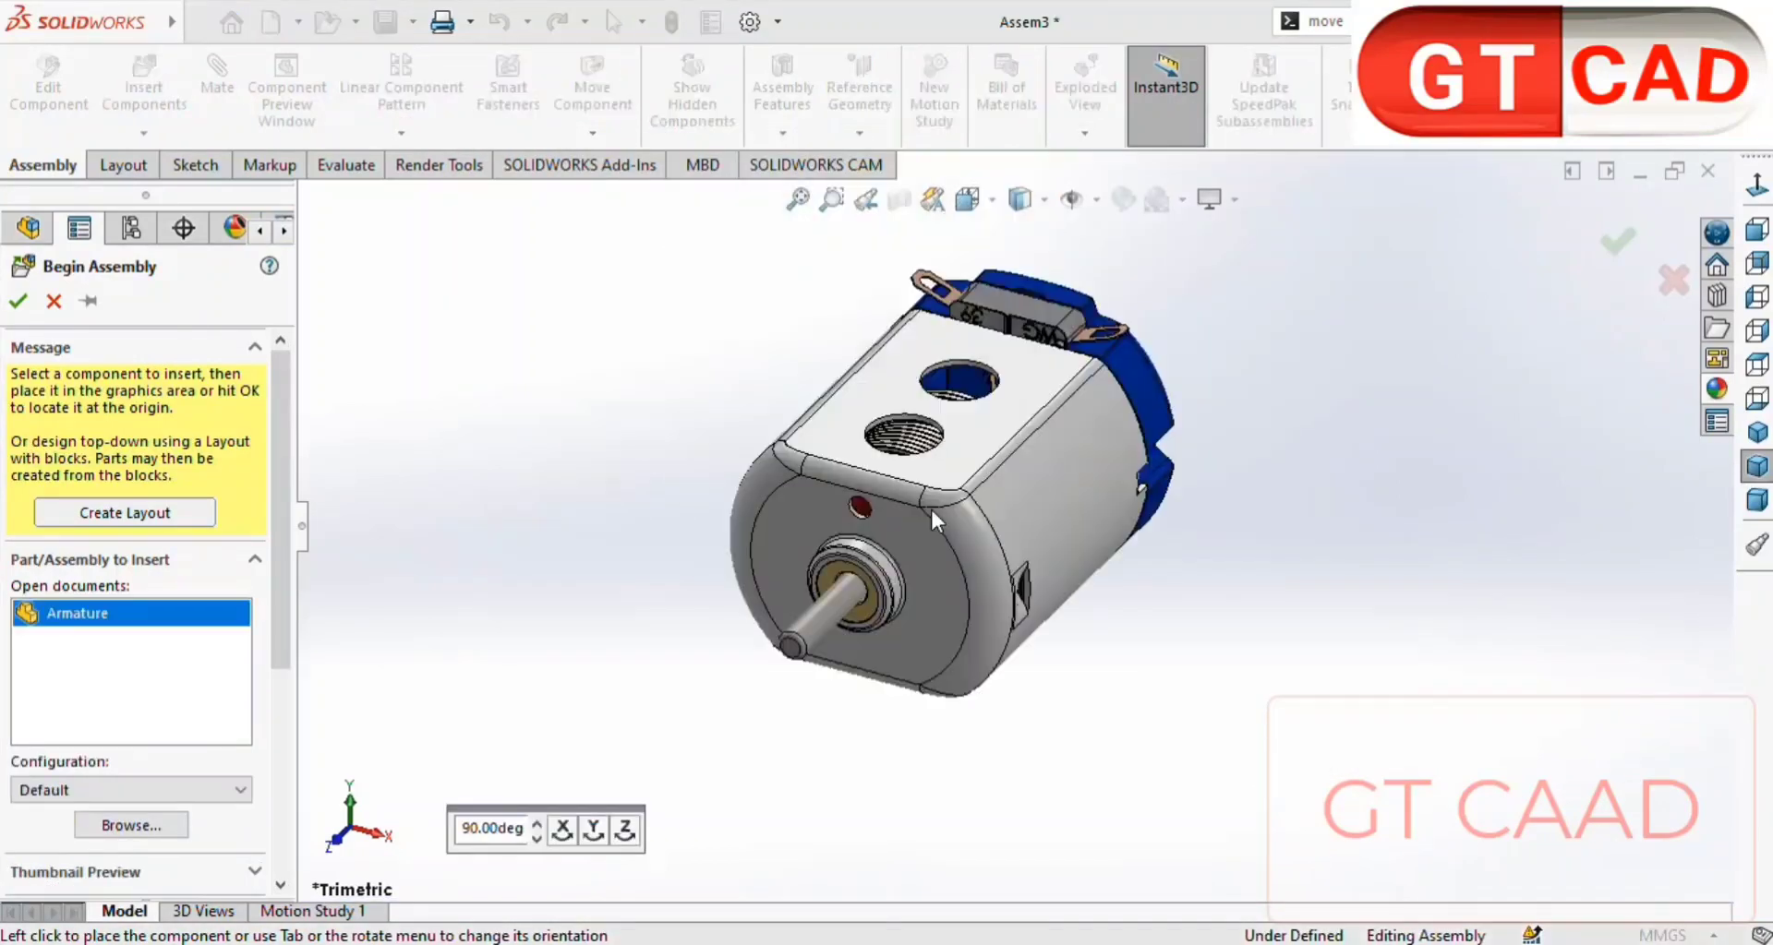
{"action": "left_click", "coordinate": [930, 509]}
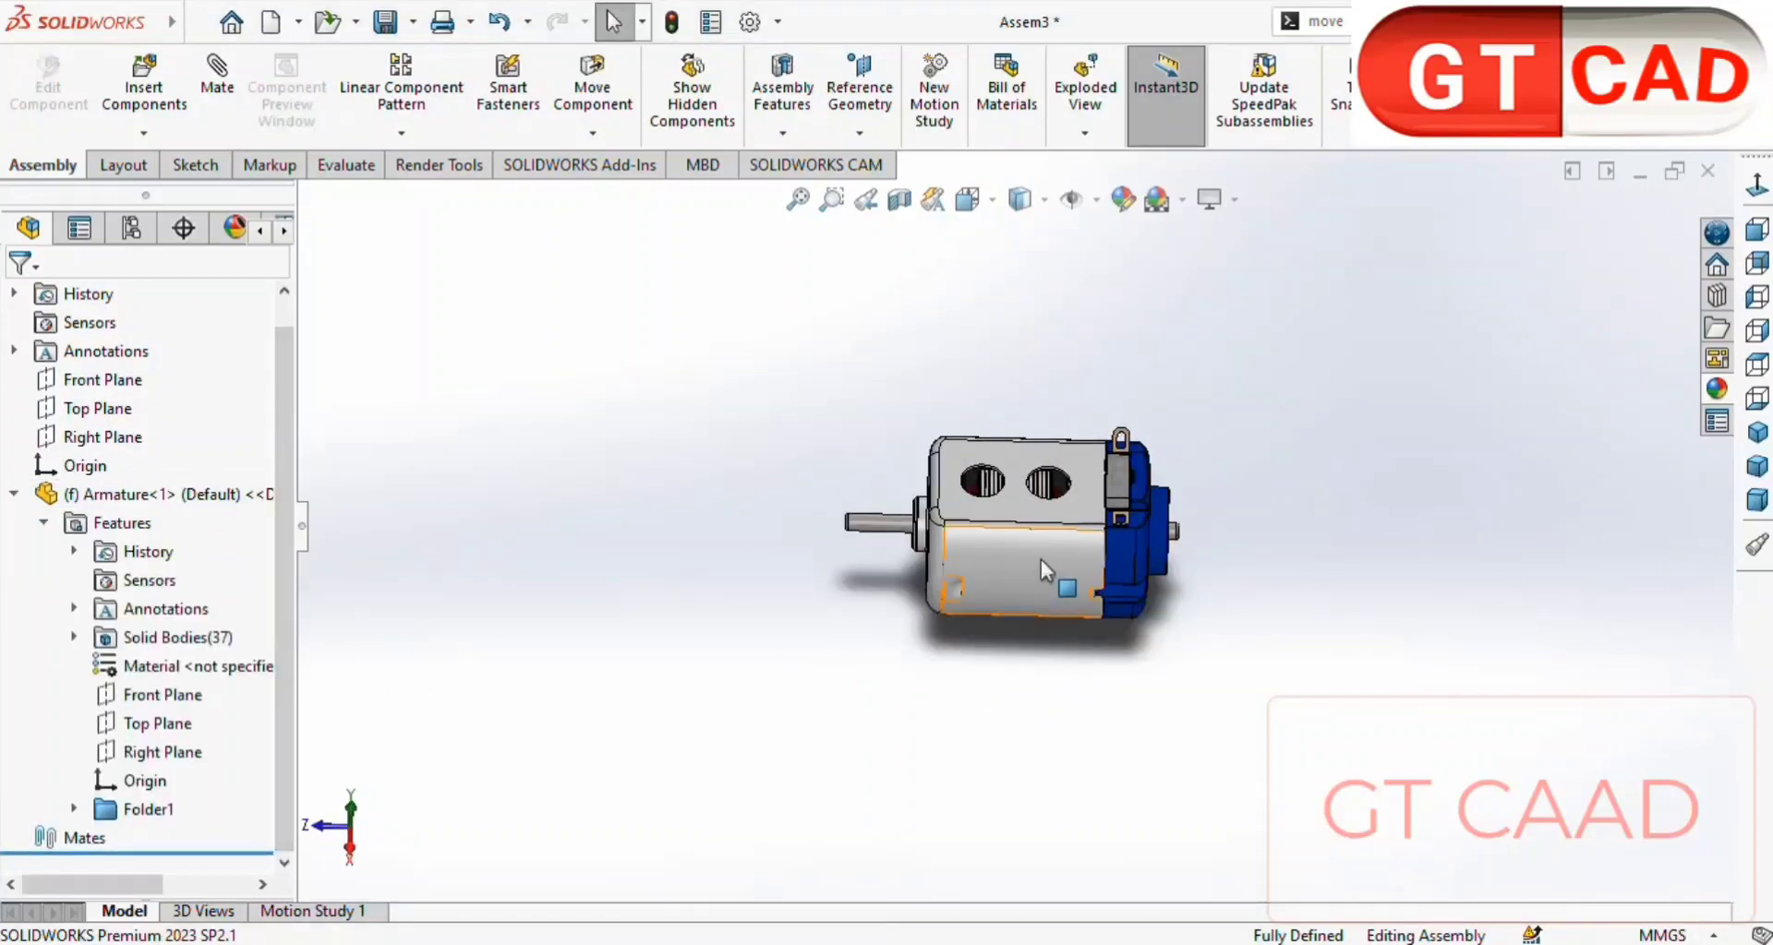
{"action": "right_click", "coordinate": [1039, 560]}
{"action": "left_click", "coordinate": [1237, 507]}
- Mate the Armature's Front and Top Planes coincident with the assembly's Front and Top Planes
{"action": "left_click", "coordinate": [148, 694]}
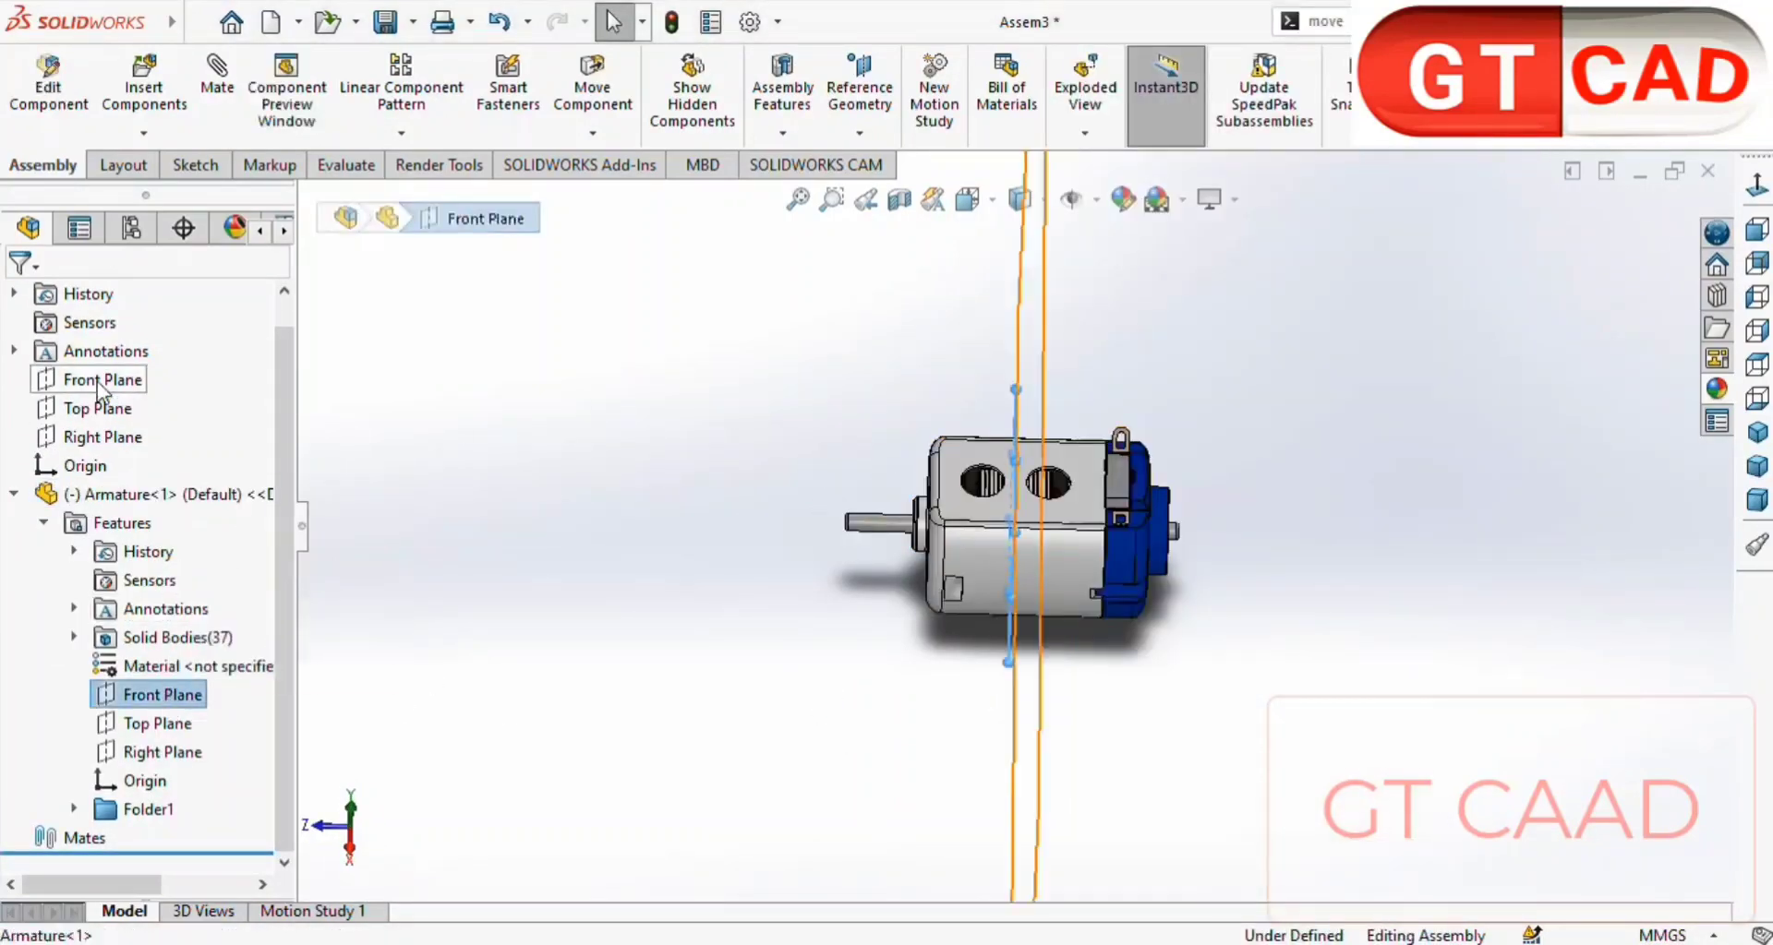
{"action": "left_click", "coordinate": [97, 380], "text": "ctrl"}
{"action": "left_click", "coordinate": [217, 87]}
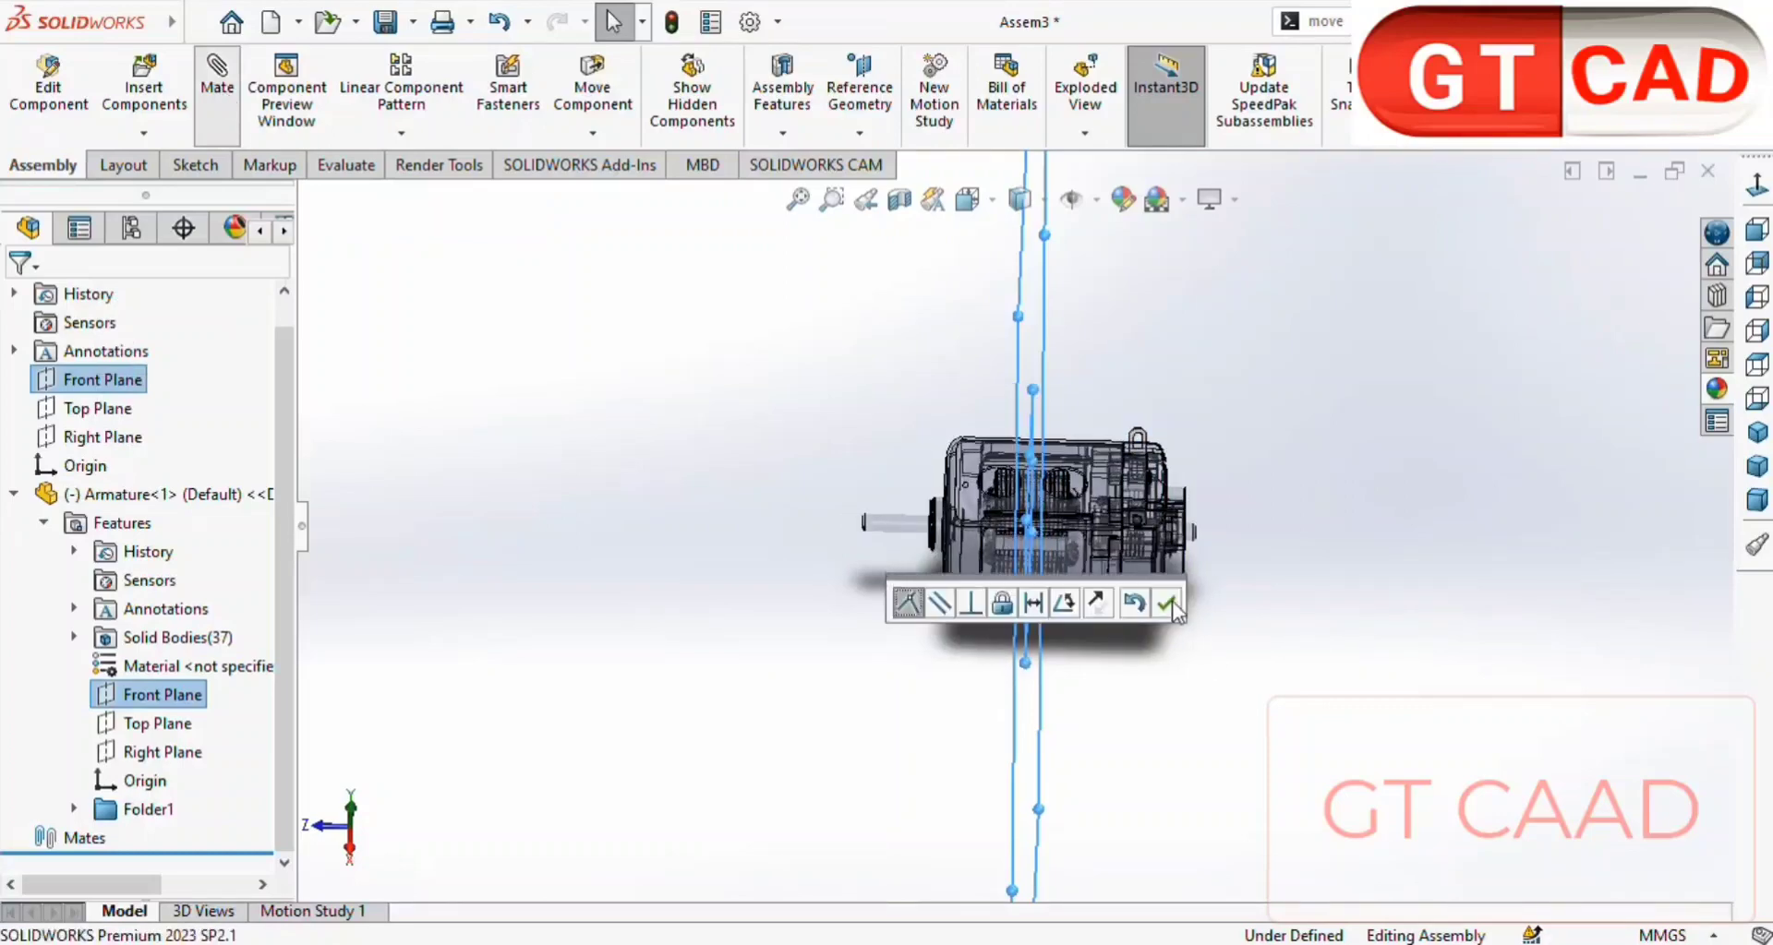
{"action": "left_click", "coordinate": [1166, 603]}
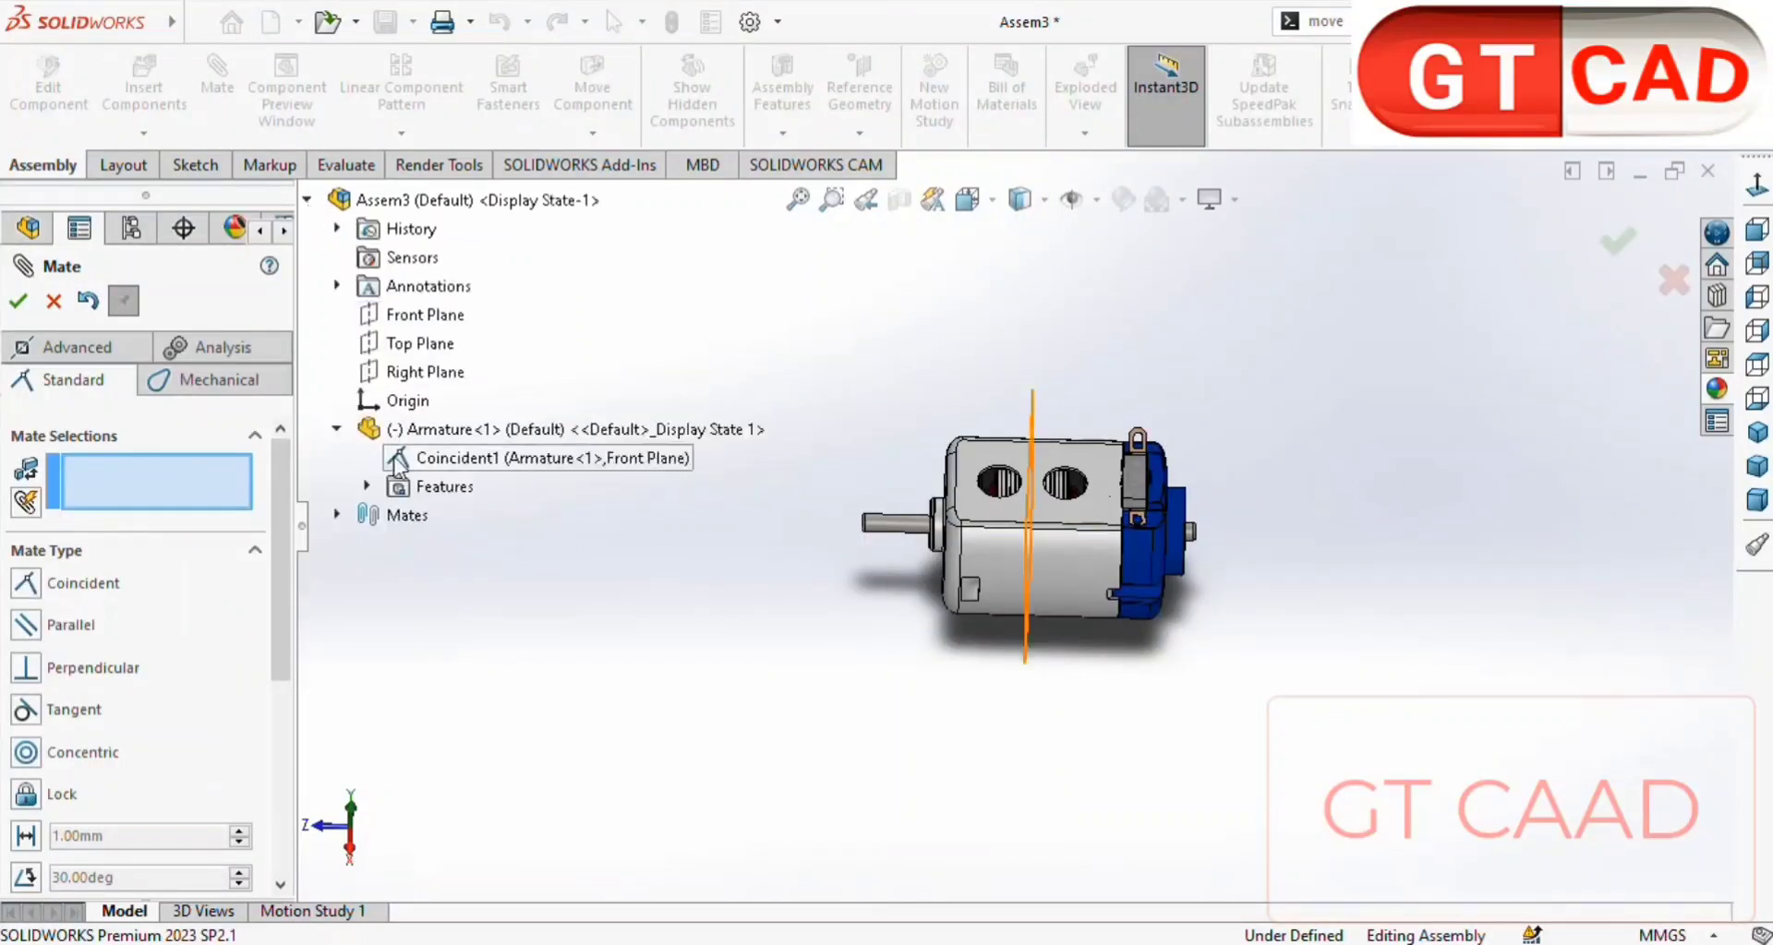
{"action": "left_click", "coordinate": [408, 343]}
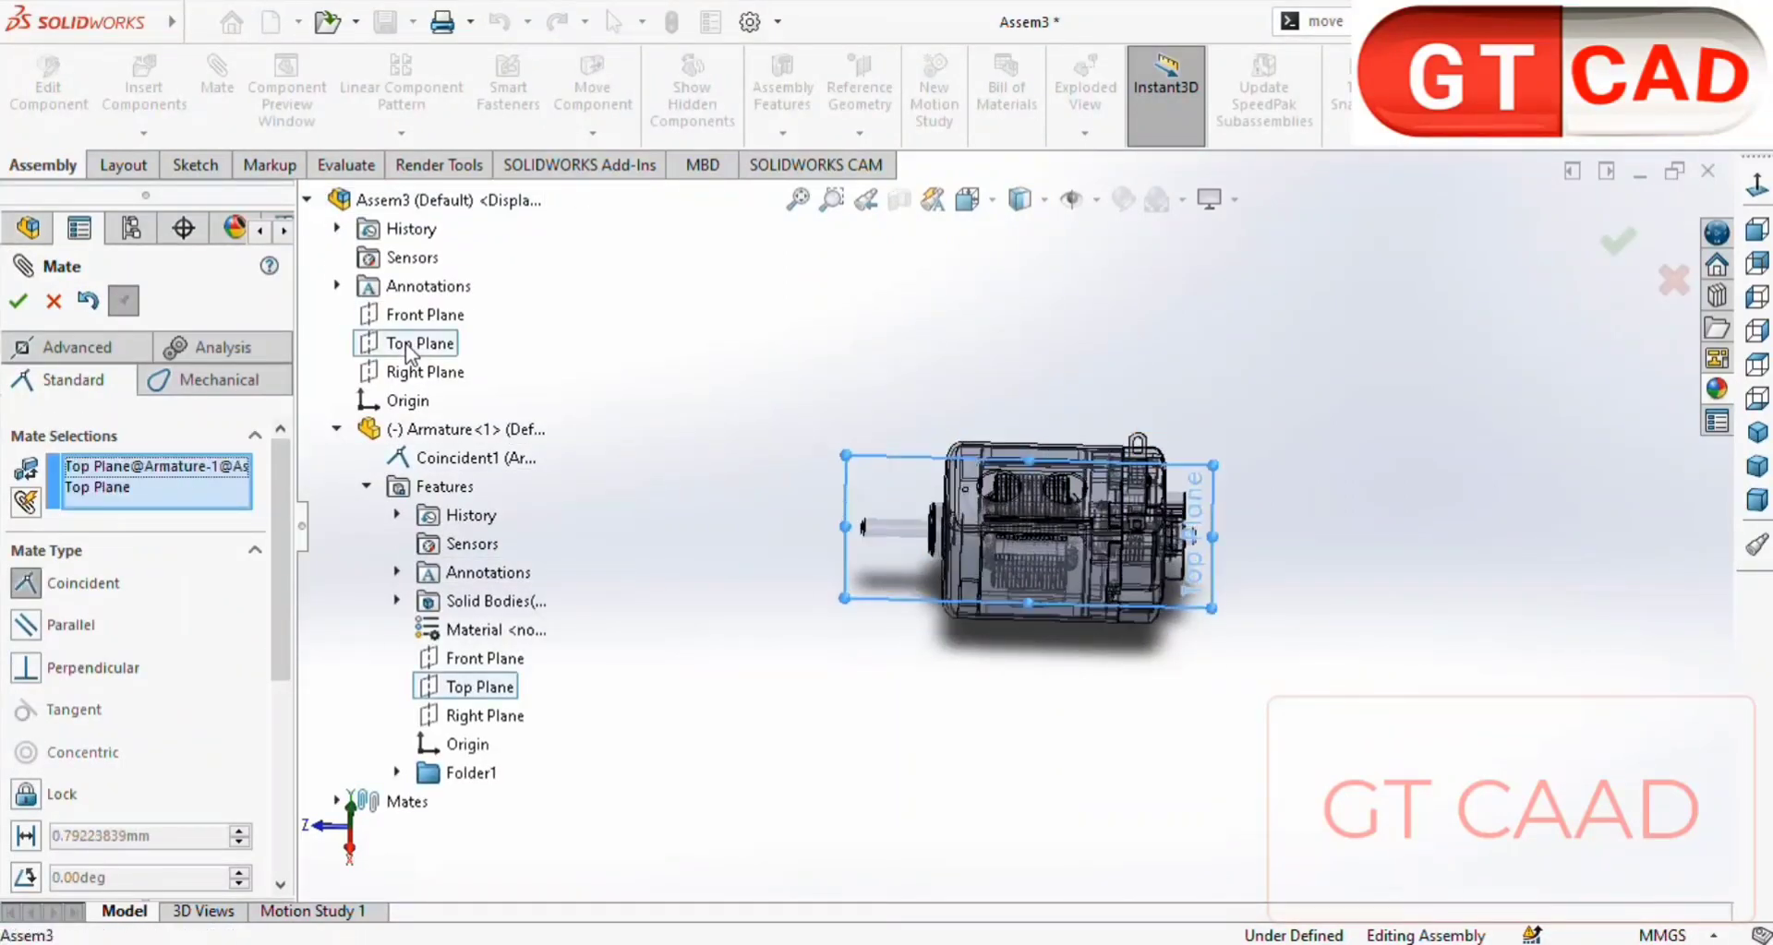
{"action": "left_click", "coordinate": [373, 311]}
- Mate the Armature's Right Plane coincident with the assembly Right Plane and save
{"action": "left_click", "coordinate": [411, 371]}
{"action": "left_click", "coordinate": [485, 716]}
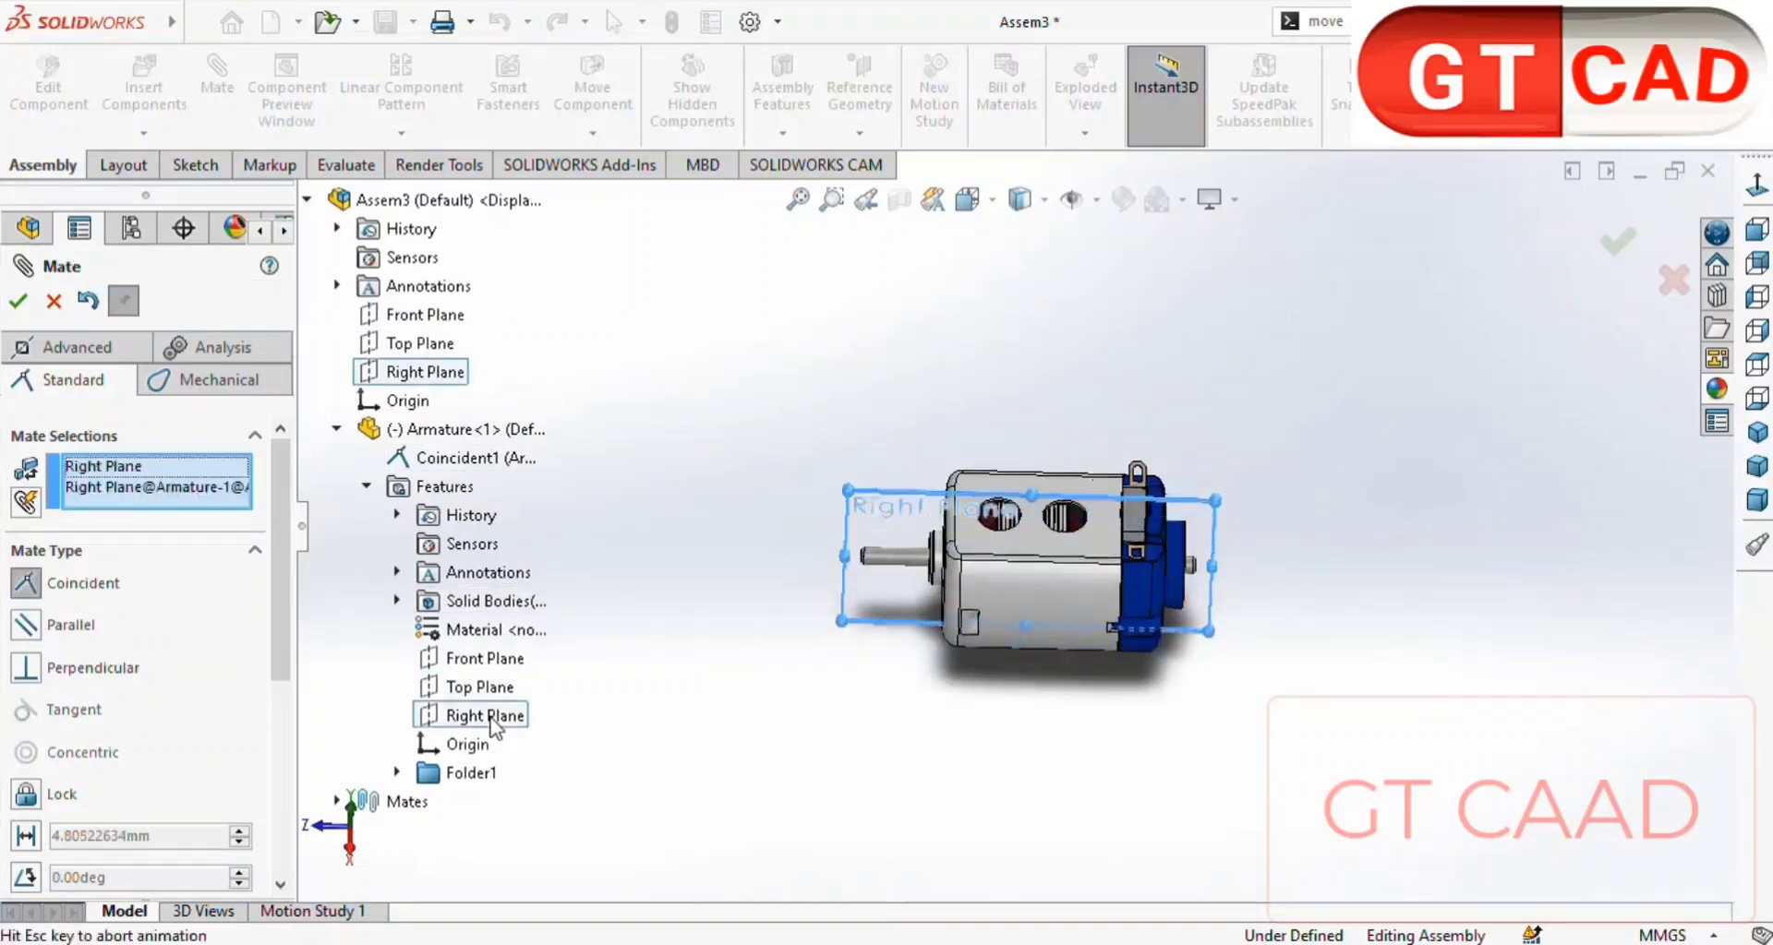
{"action": "left_click", "coordinate": [451, 744]}
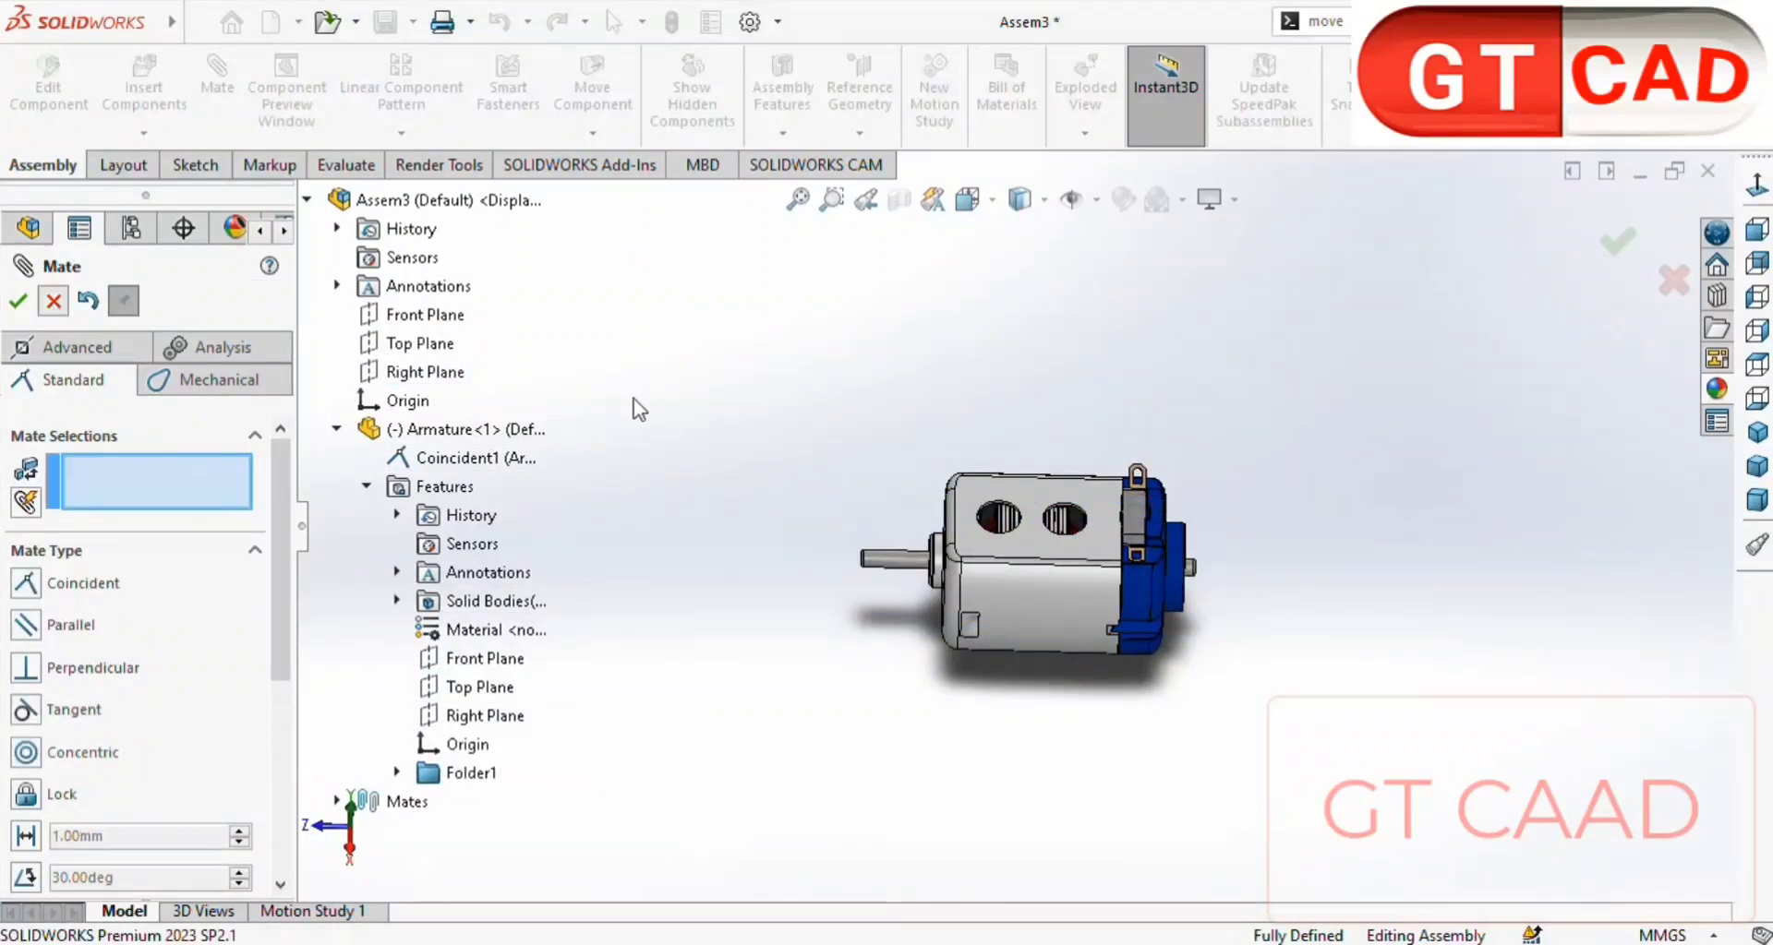
{"action": "key", "text": "Escape"}
{"action": "key", "text": "ctrl+s"}
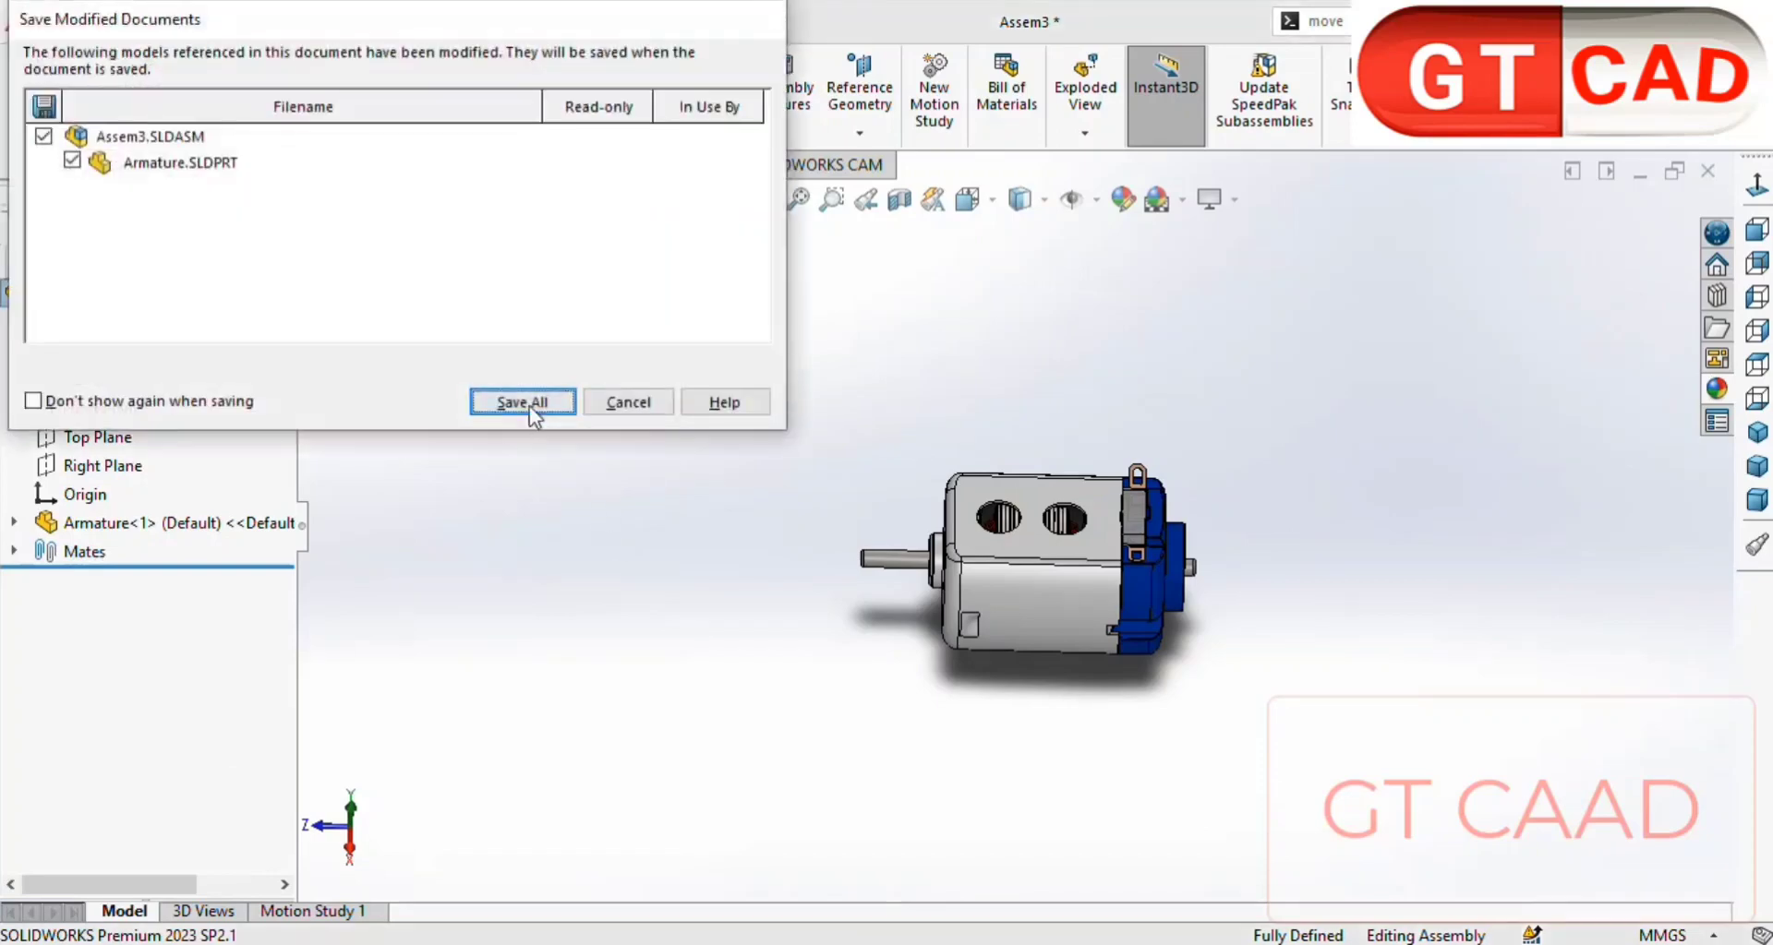
{"action": "key", "text": "Return"}
- Save all documents and insert the SARE SHAFT part from the DRAWING folder
{"action": "left_click", "coordinate": [665, 579]}
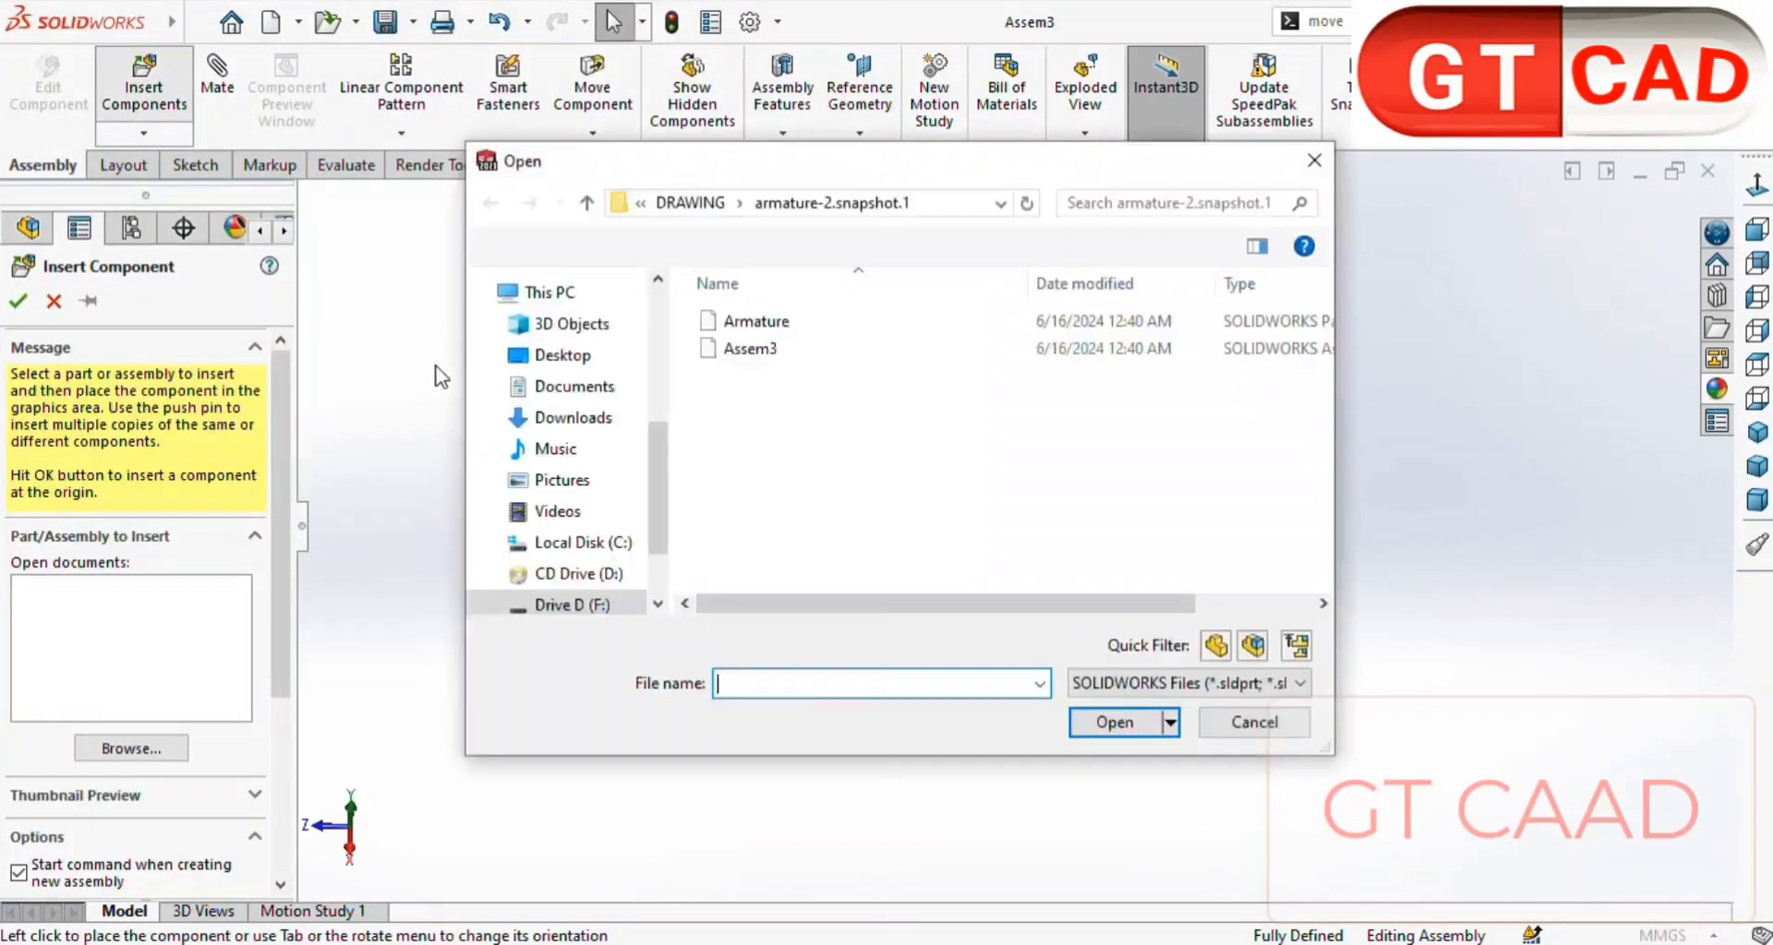
{"action": "left_click", "coordinate": [586, 202]}
{"action": "double_click", "coordinate": [766, 432]}
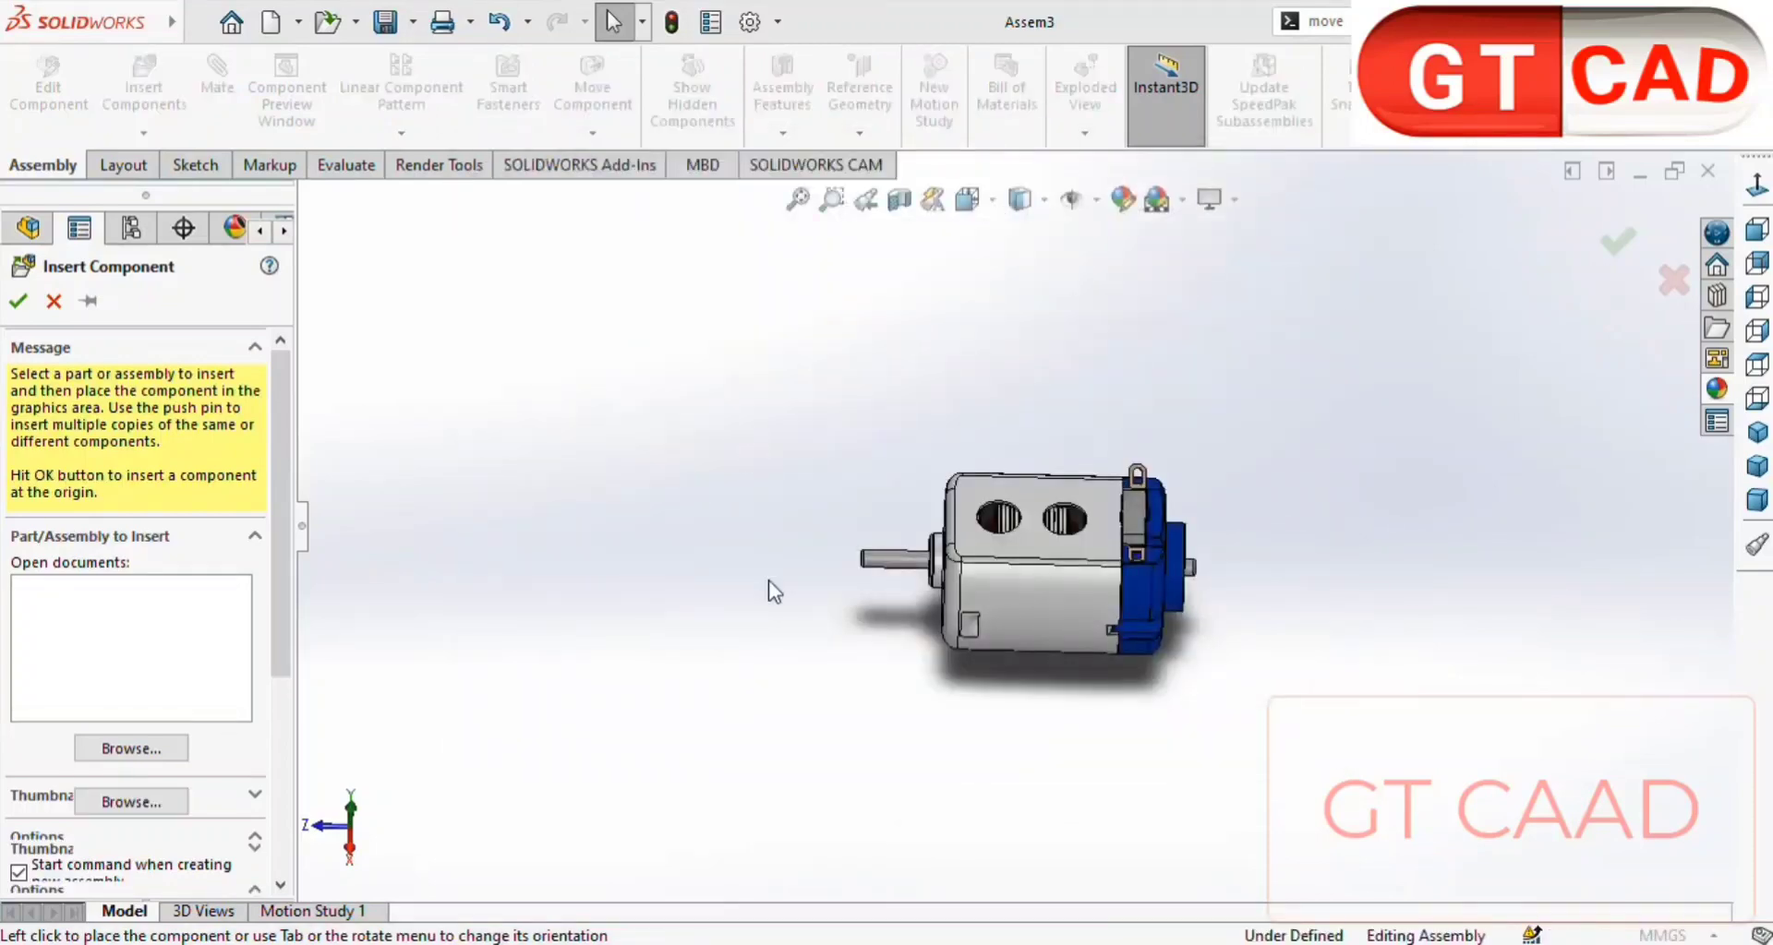
{"action": "left_click", "coordinate": [784, 580]}
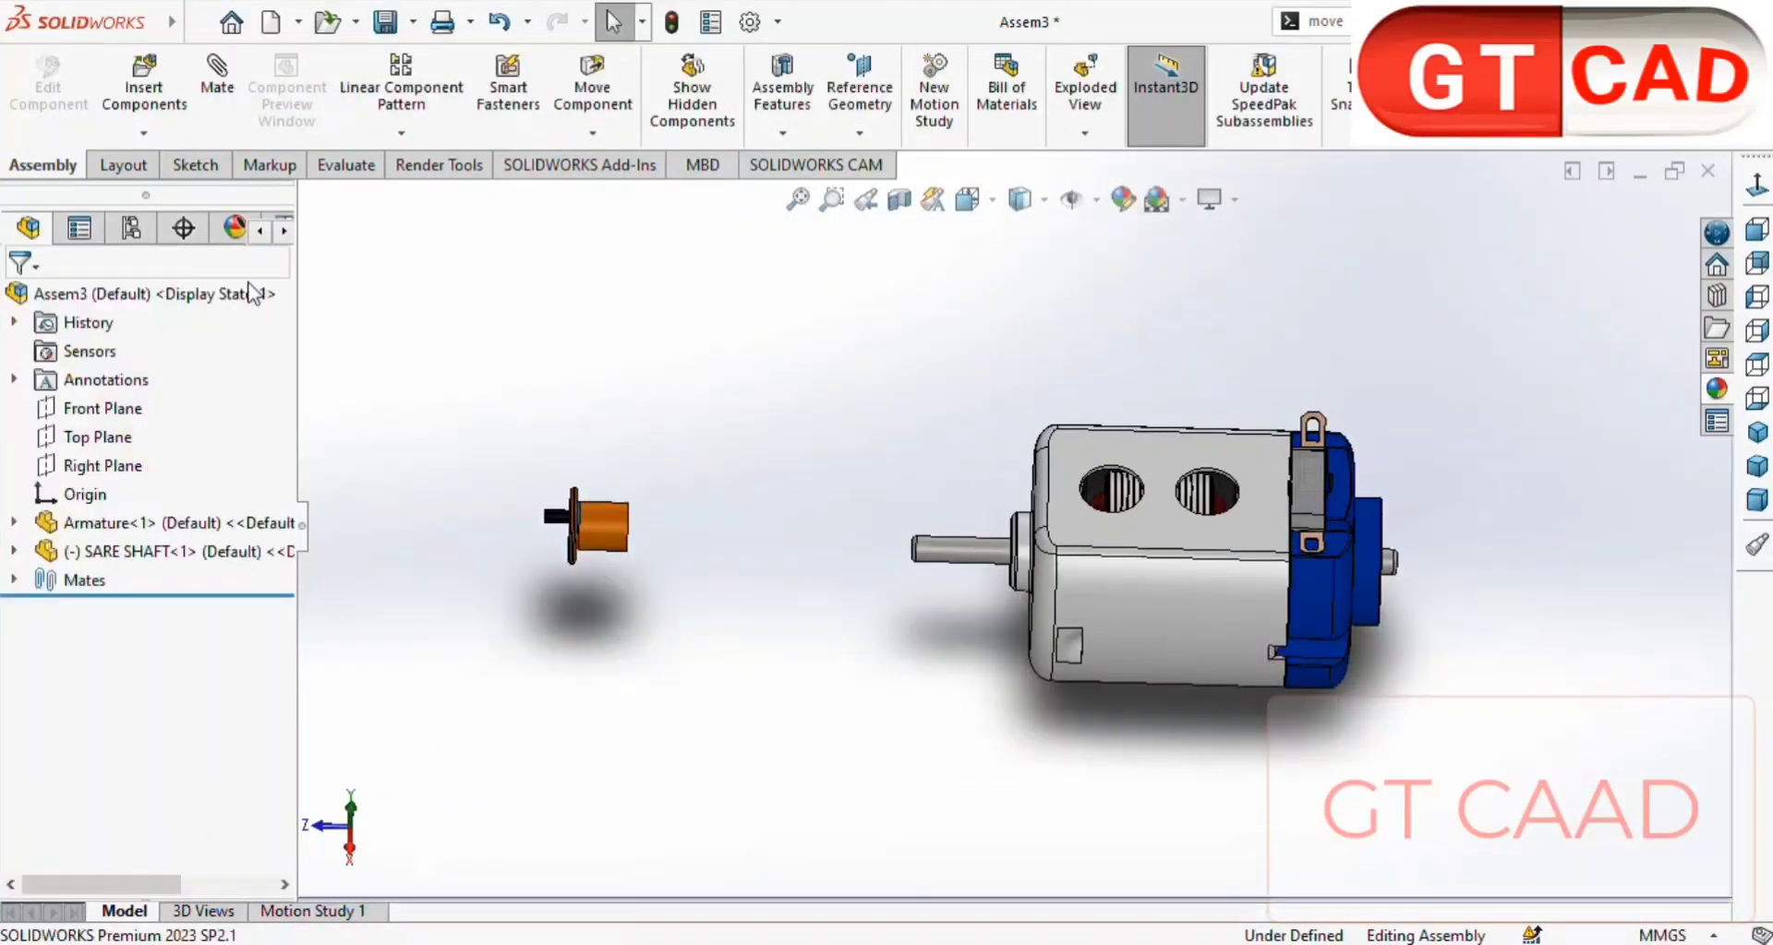
- Mate the SARE SHAFT's flat face coincident with the motor face
{"action": "scroll", "coordinate": [735, 552], "scroll_direction": "down", "scroll_amount": 3}
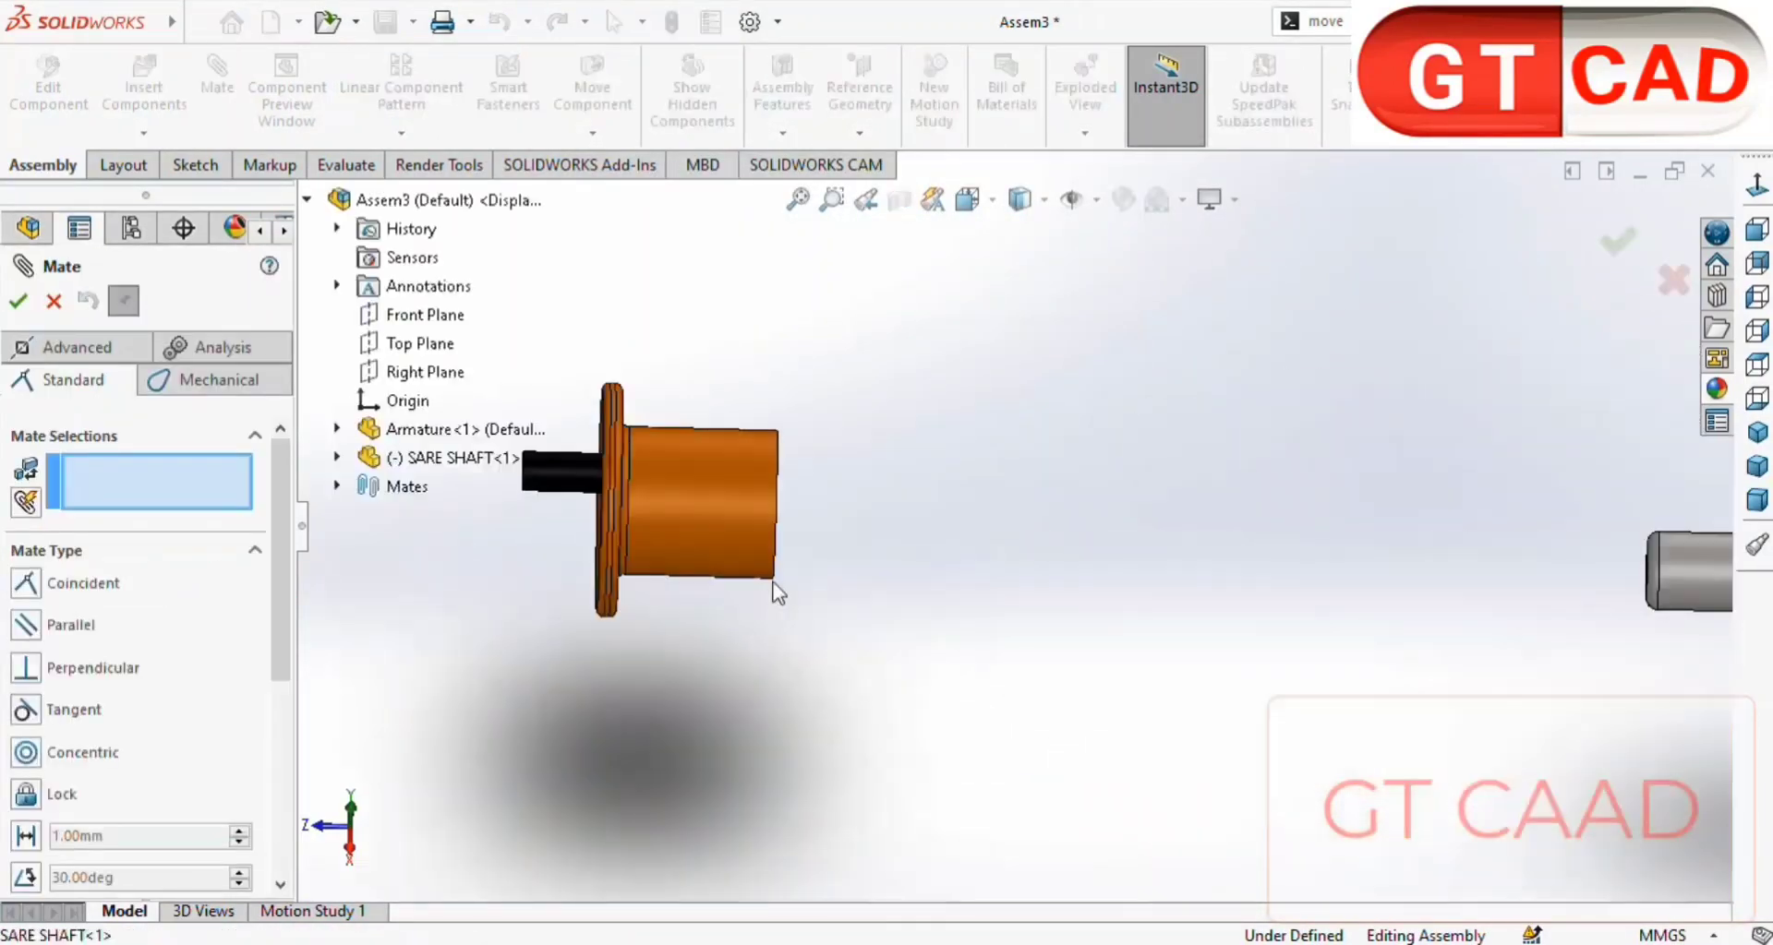
{"action": "scroll", "coordinate": [750, 528], "scroll_direction": "down", "scroll_amount": 3}
{"action": "left_click", "coordinate": [750, 528]}
{"action": "scroll", "coordinate": [750, 528], "scroll_direction": "up", "scroll_amount": 3}
{"action": "scroll", "coordinate": [1082, 604], "scroll_direction": "up", "scroll_amount": 2}
{"action": "scroll", "coordinate": [982, 540], "scroll_direction": "down", "scroll_amount": 2}
{"action": "left_click", "coordinate": [983, 540]}
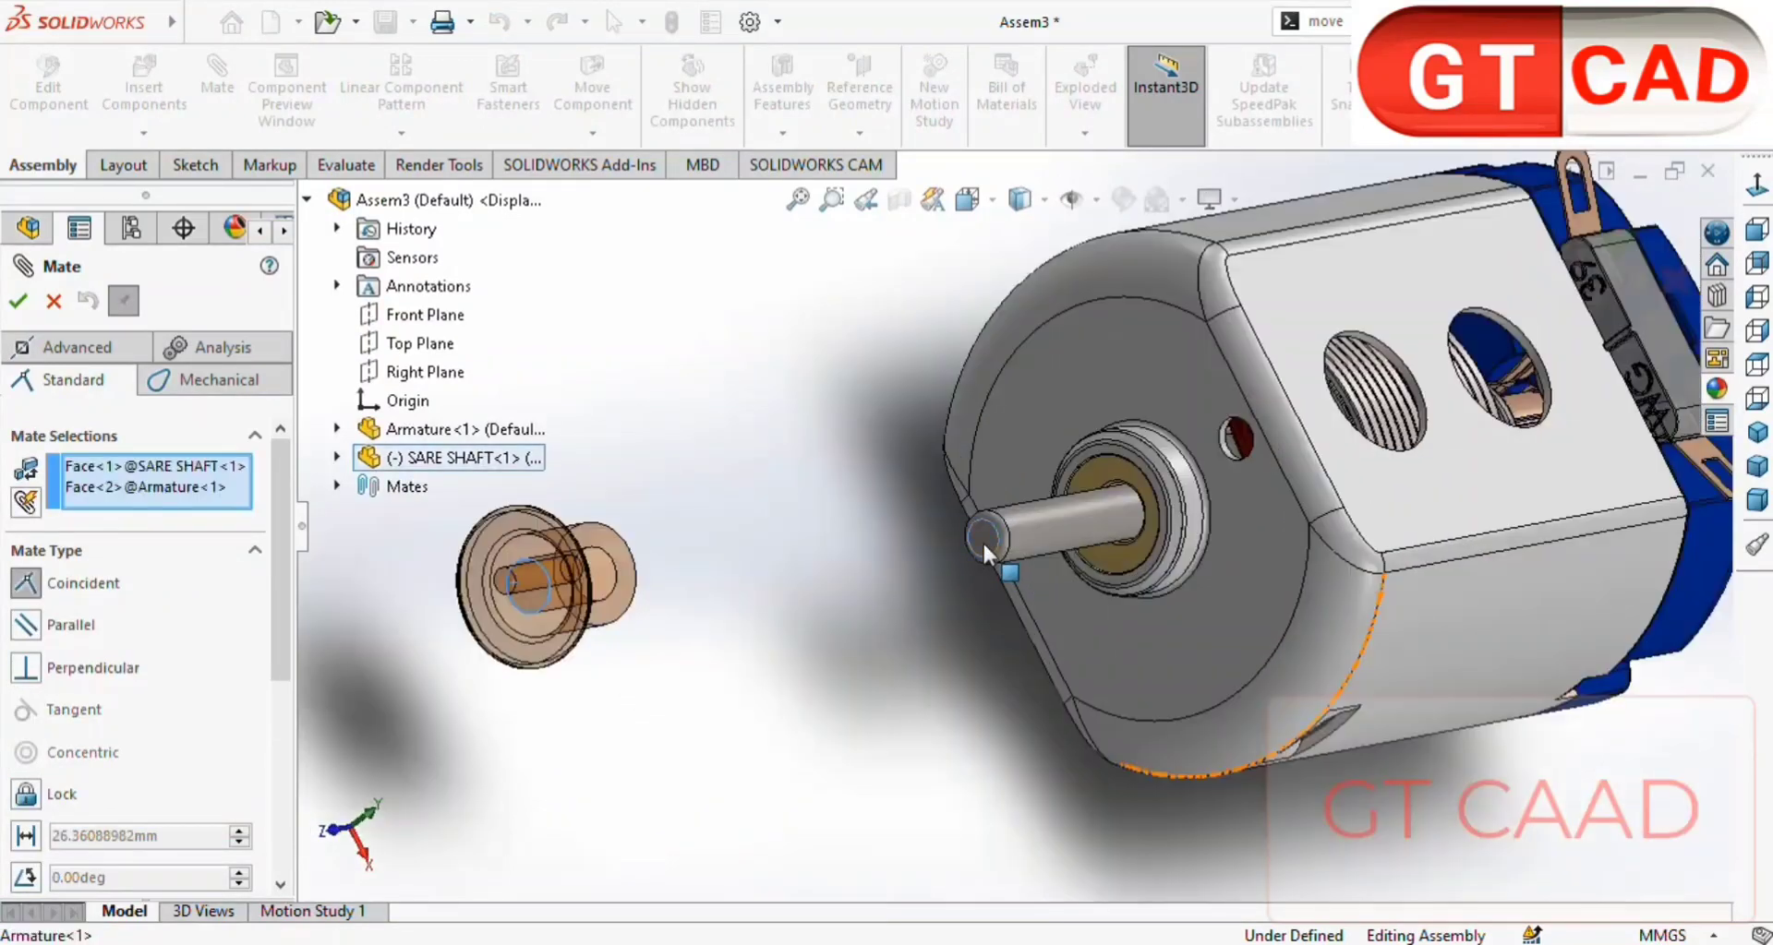
{"action": "scroll", "coordinate": [982, 540], "scroll_direction": "down", "scroll_amount": 3}
{"action": "key", "text": "Return"}
- Mate the SARE SHAFT bore concentric with the motor shaft and view isometric
{"action": "left_click", "coordinate": [1073, 522]}
{"action": "left_click", "coordinate": [1073, 522]}
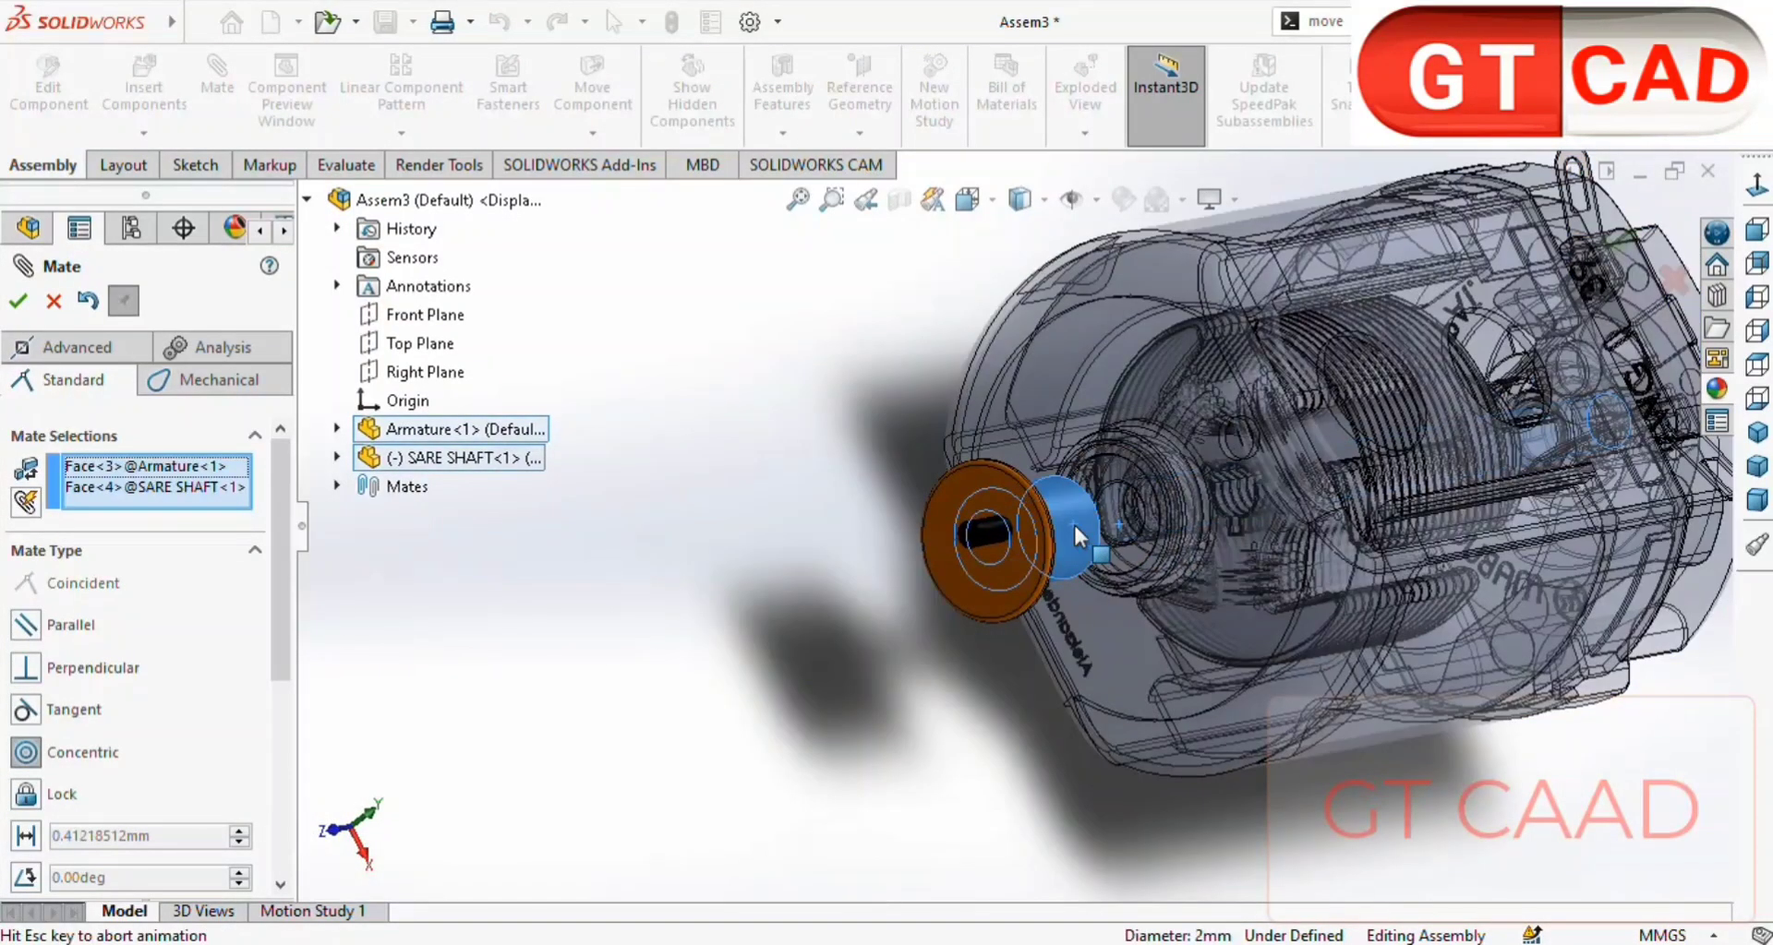
{"action": "left_click", "coordinate": [1398, 495]}
{"action": "left_click", "coordinate": [53, 300]}
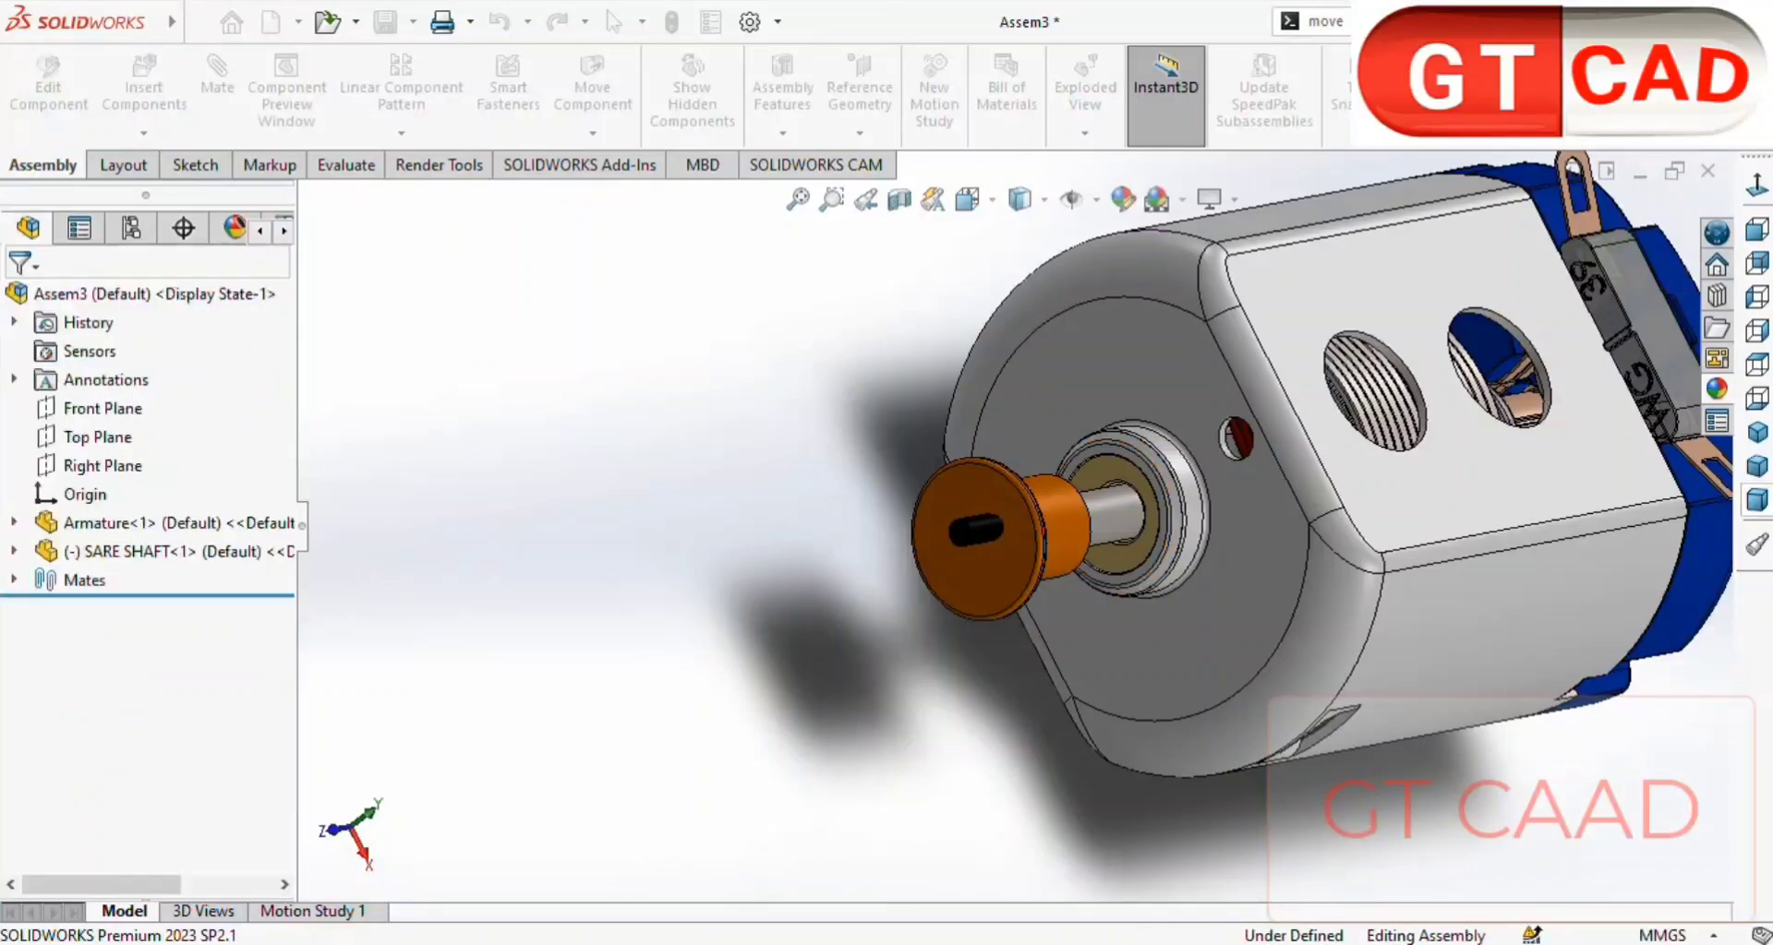
{"action": "key", "text": "ctrl+7"}
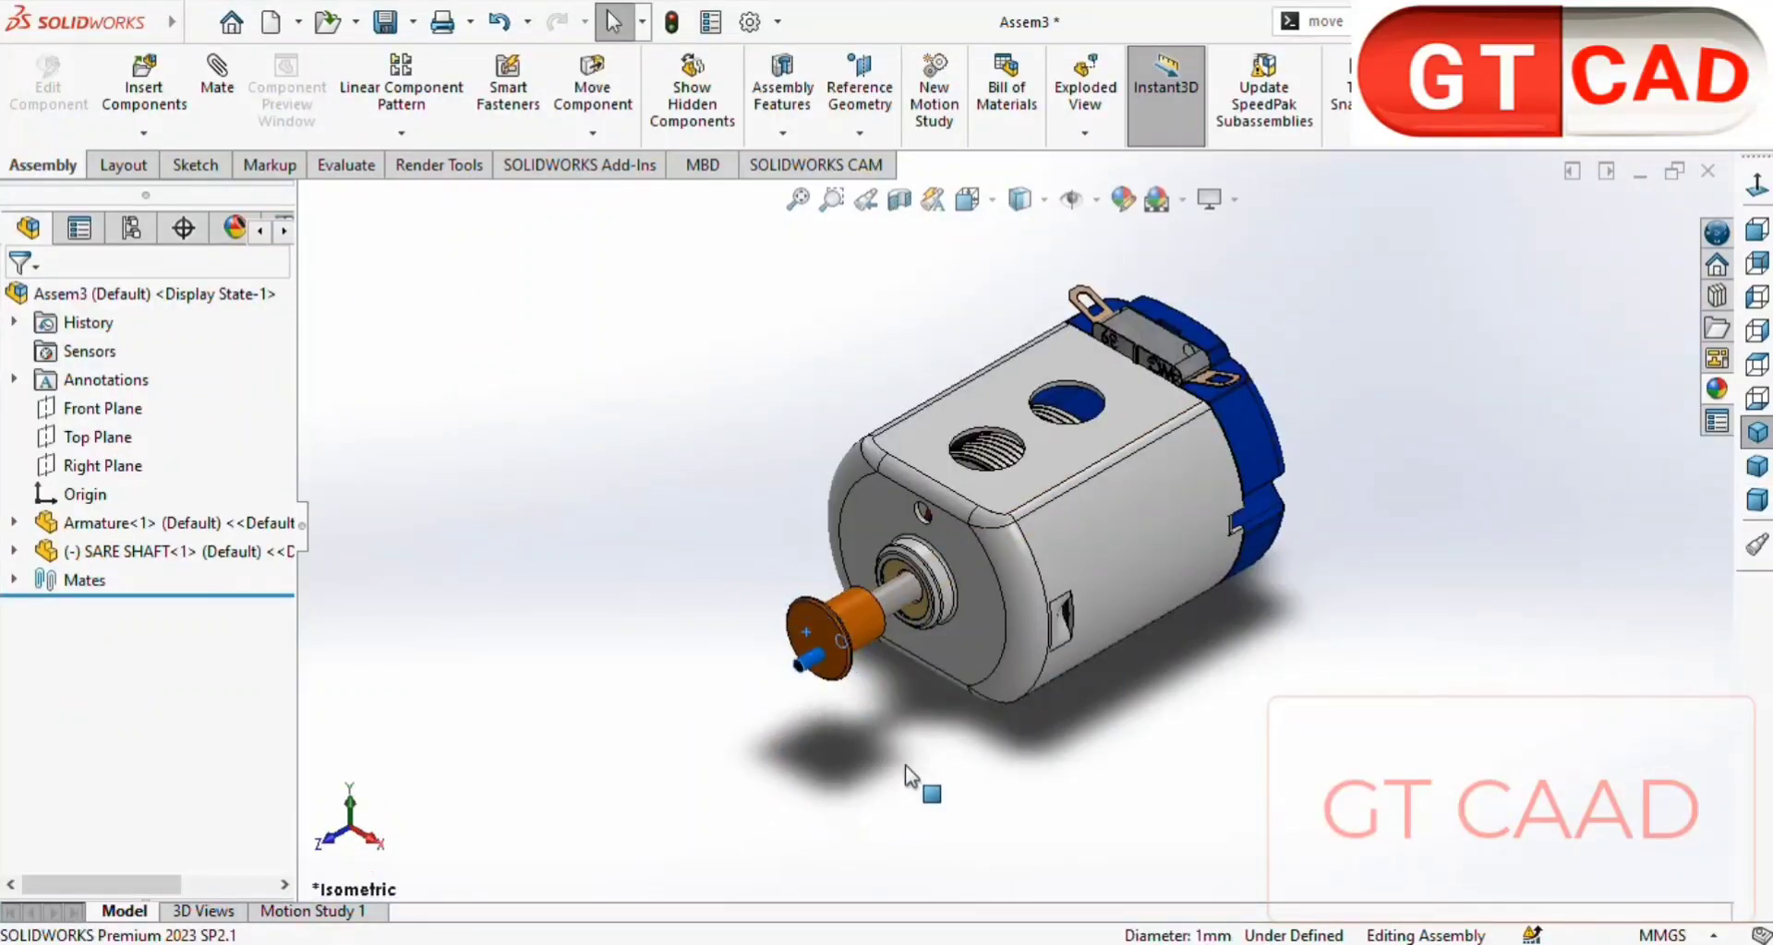
{"action": "scroll", "coordinate": [1017, 700], "scroll_direction": "up", "scroll_amount": 5}
- Insert blade part 12, turned 90 degrees, into the assembly
{"action": "left_click", "coordinate": [143, 85]}
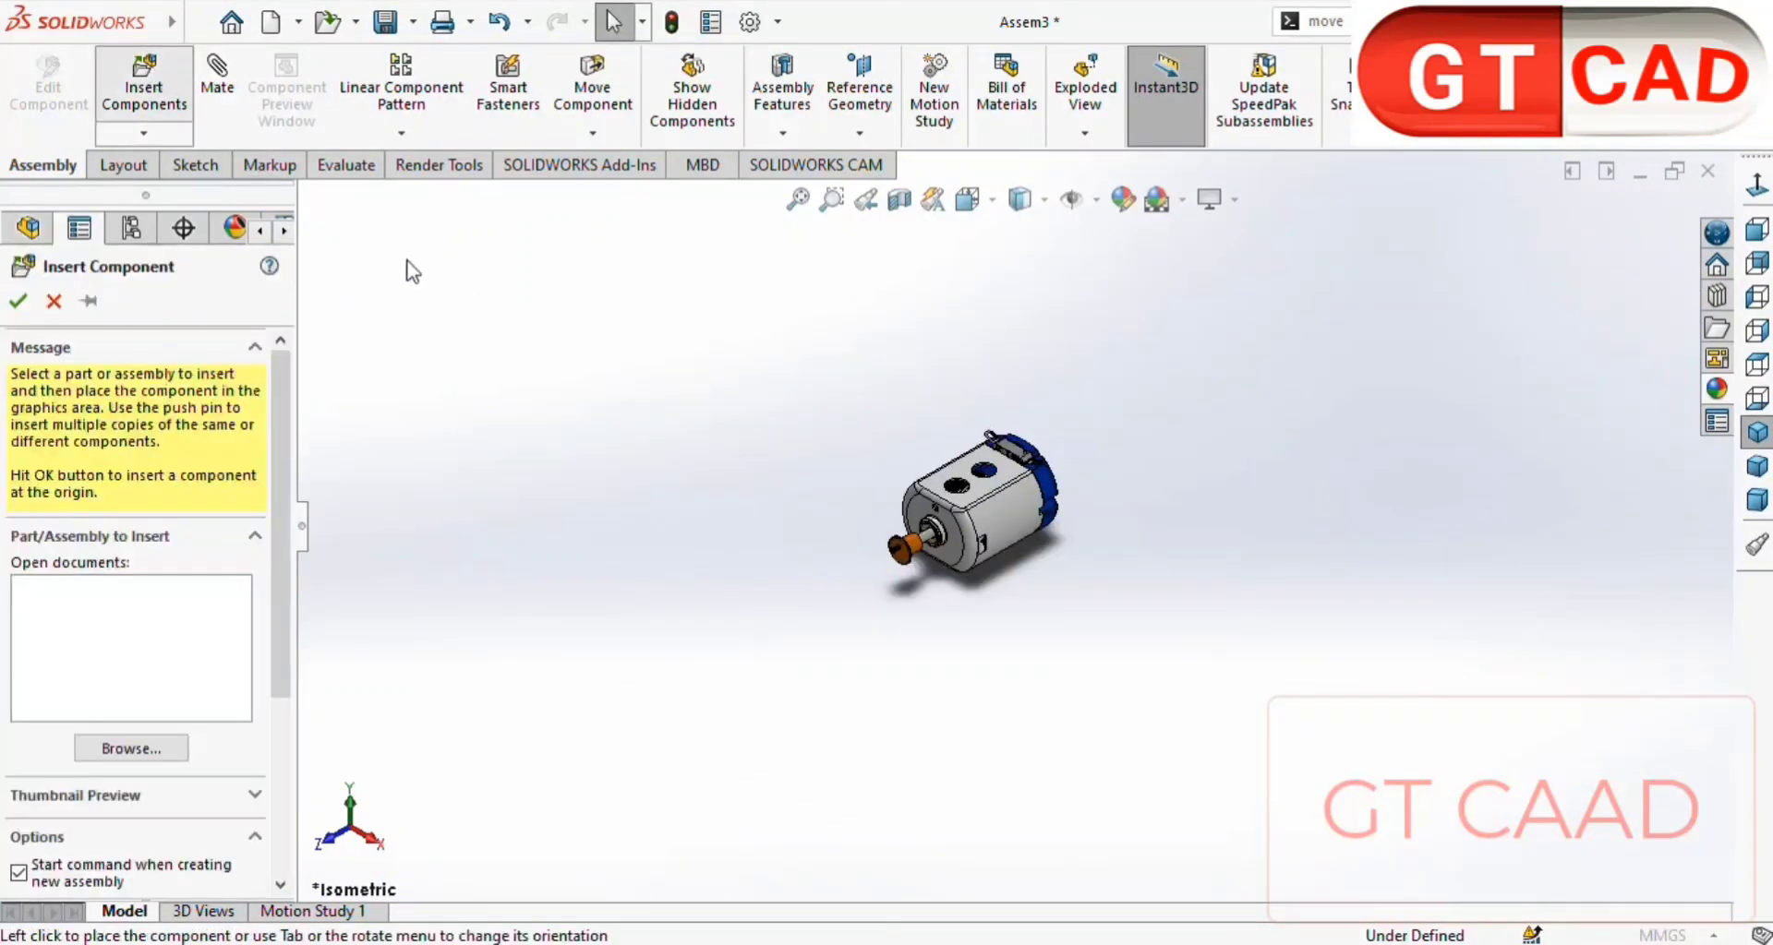
{"action": "left_click", "coordinate": [131, 750]}
{"action": "double_click", "coordinate": [1108, 374]}
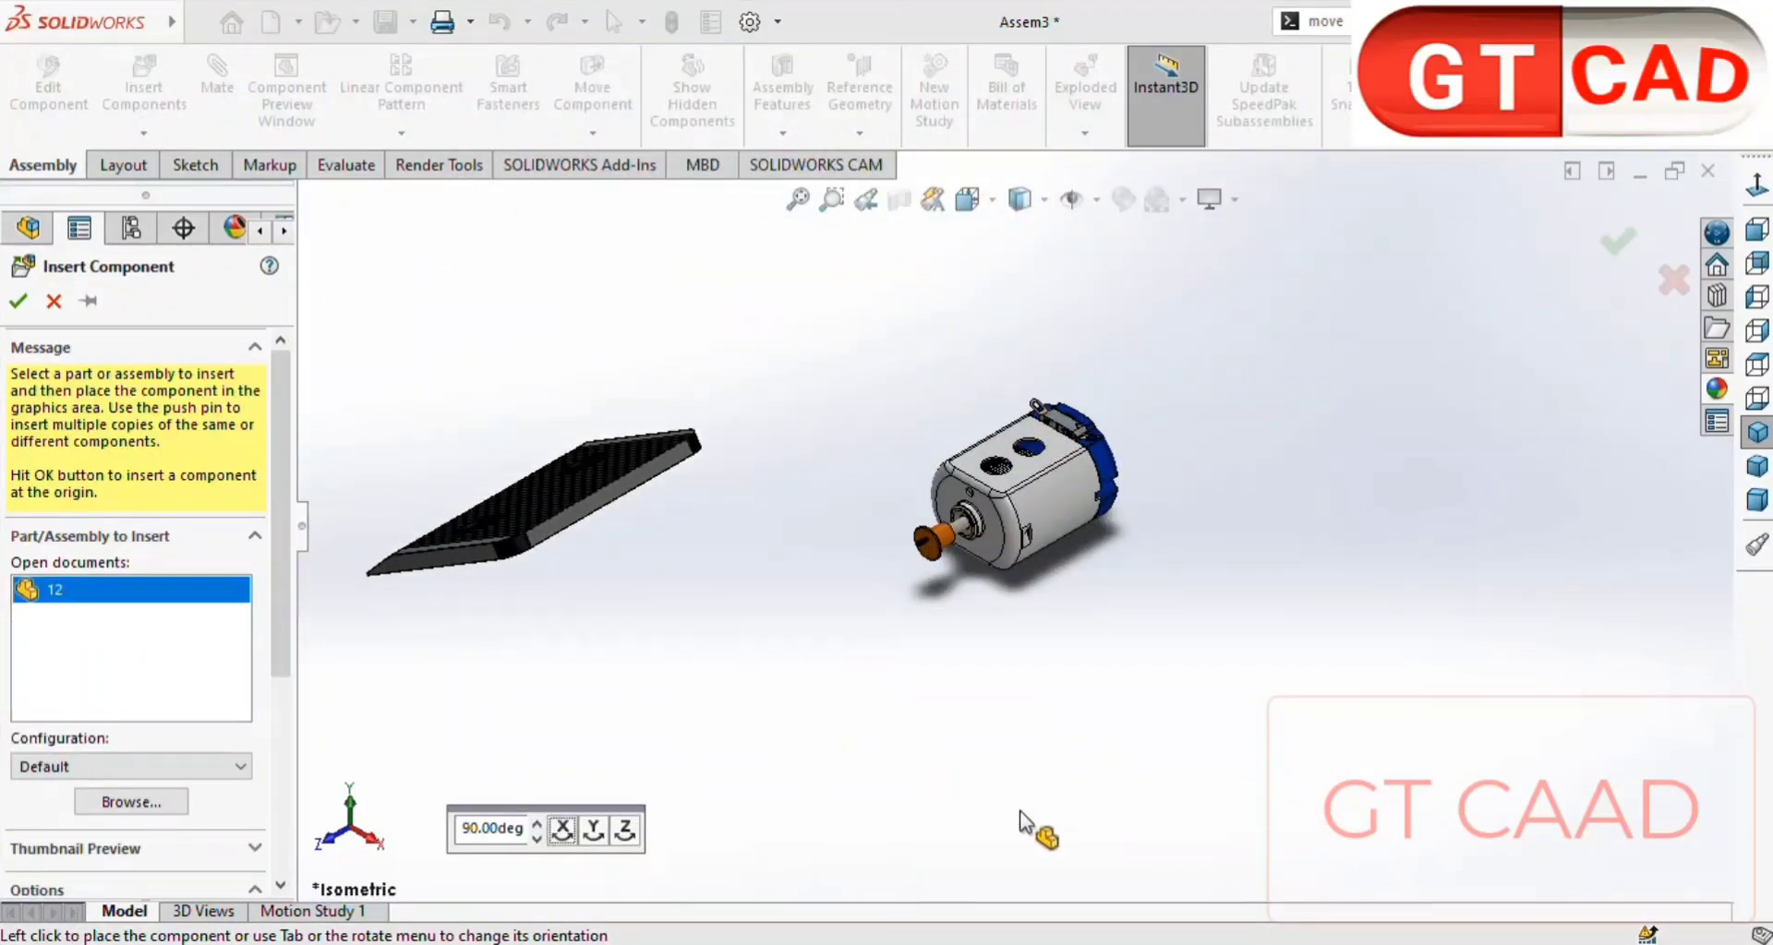
{"action": "key", "text": "Tab"}
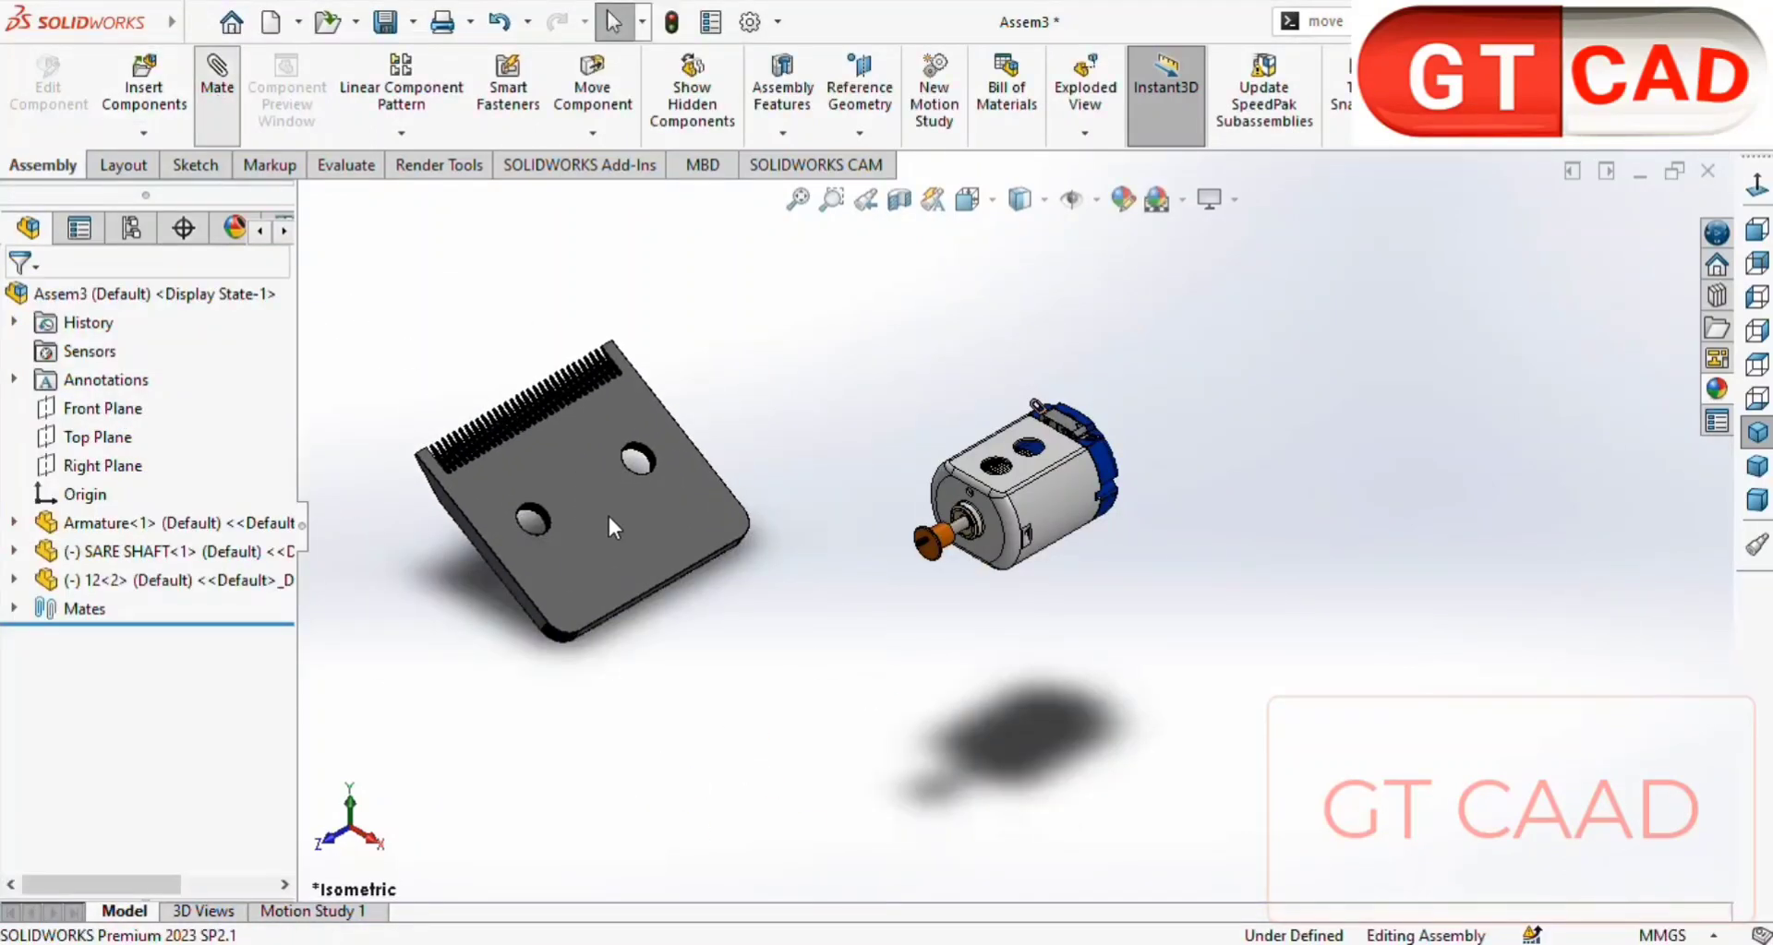
- Hold the blade's flat face 14 mm from the motor face with a Distance mate
{"action": "left_click", "coordinate": [607, 513]}
{"action": "middle_click_drag", "start_coordinate": [957, 613], "coordinate": [951, 395]}
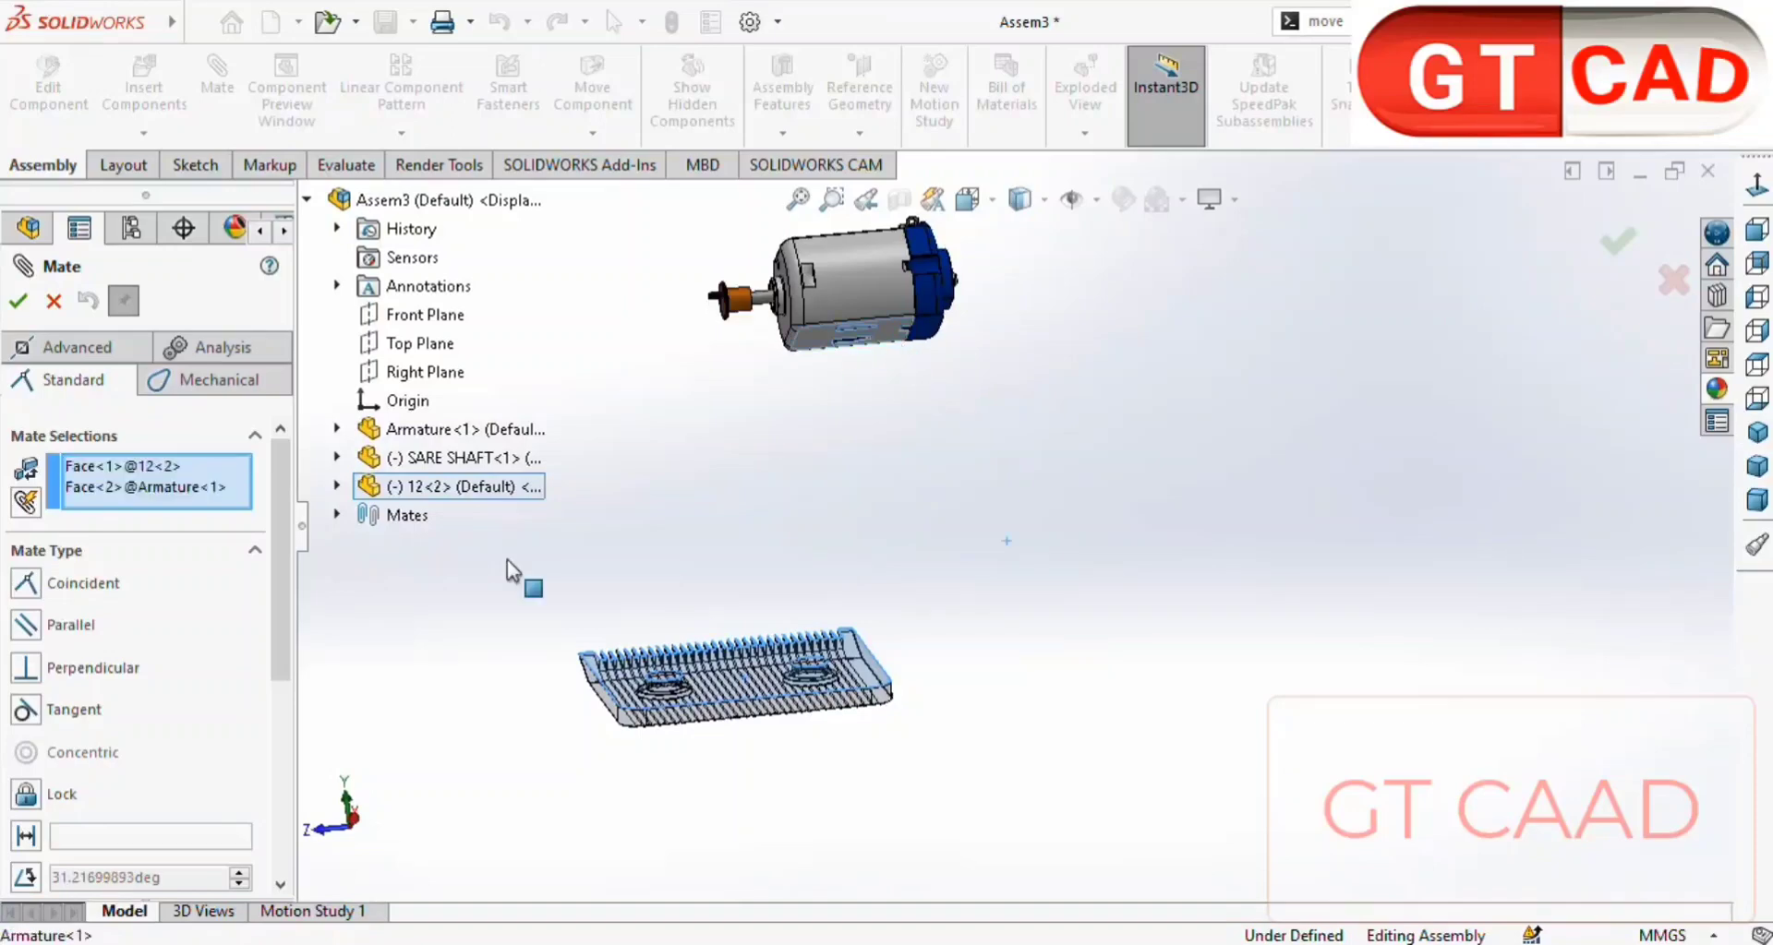
{"action": "left_click", "coordinate": [25, 837]}
{"action": "type", "text": "14"}
{"action": "key", "text": "Return"}
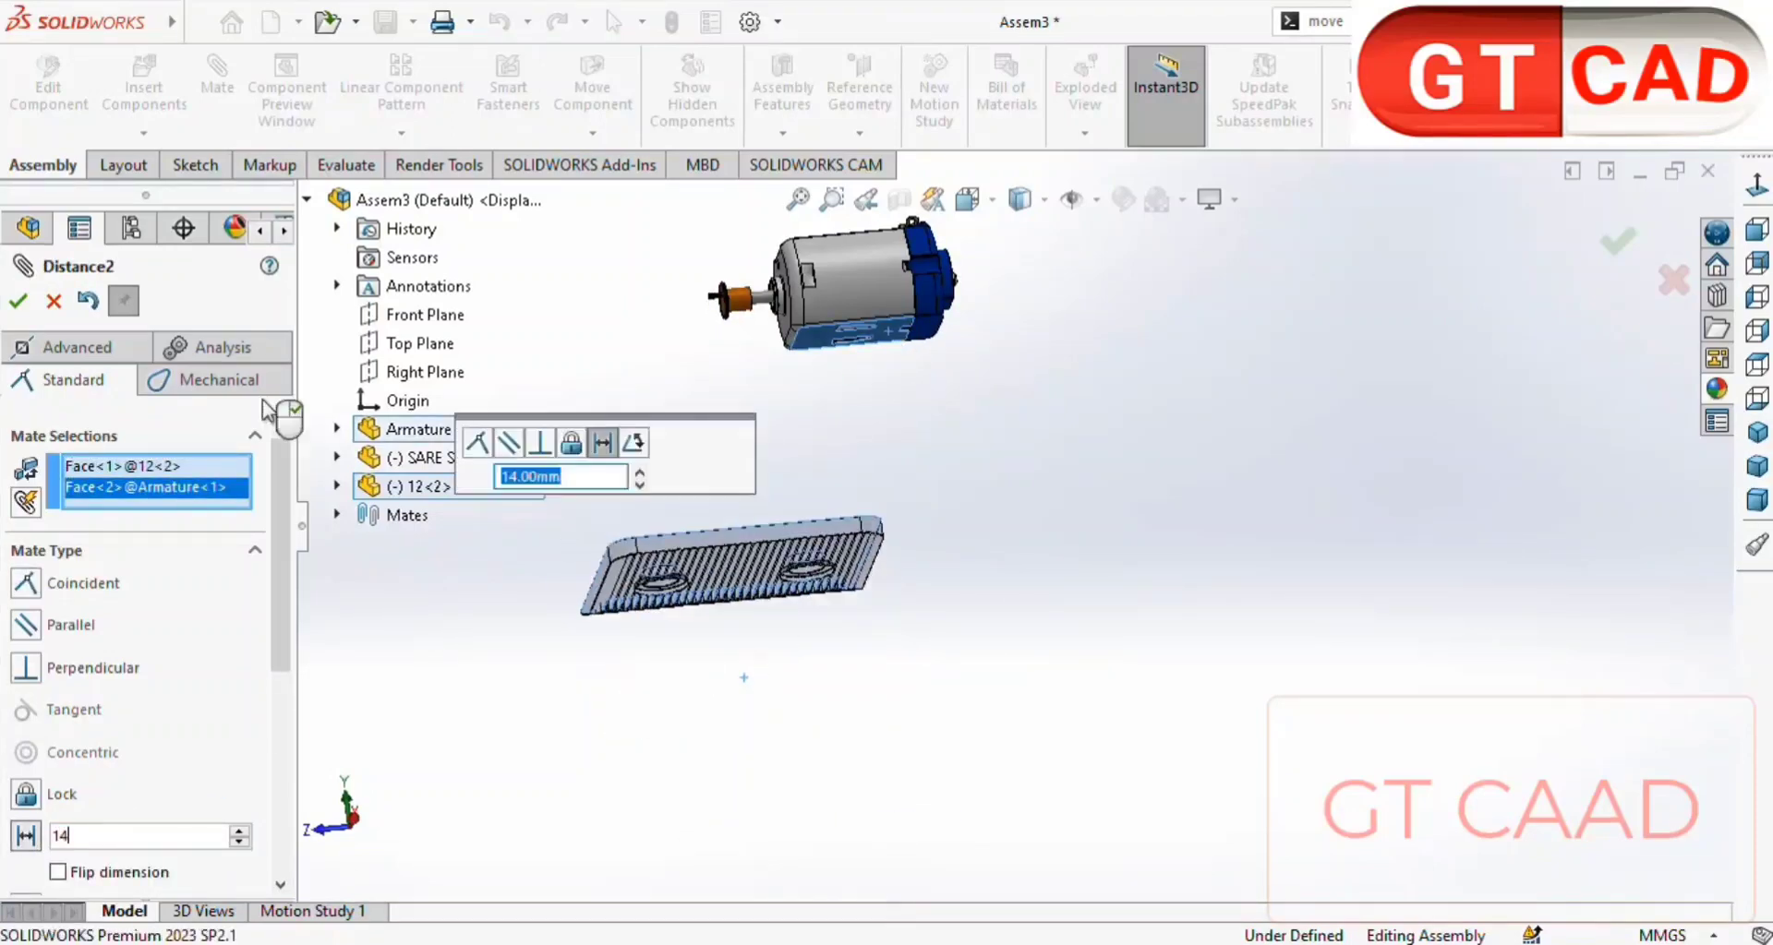
{"action": "key", "text": "Return"}
- Mate the blade's Front Plane coincident with the assembly Right Plane and check the views
{"action": "middle_click_drag", "start_coordinate": [680, 467], "coordinate": [795, 811]}
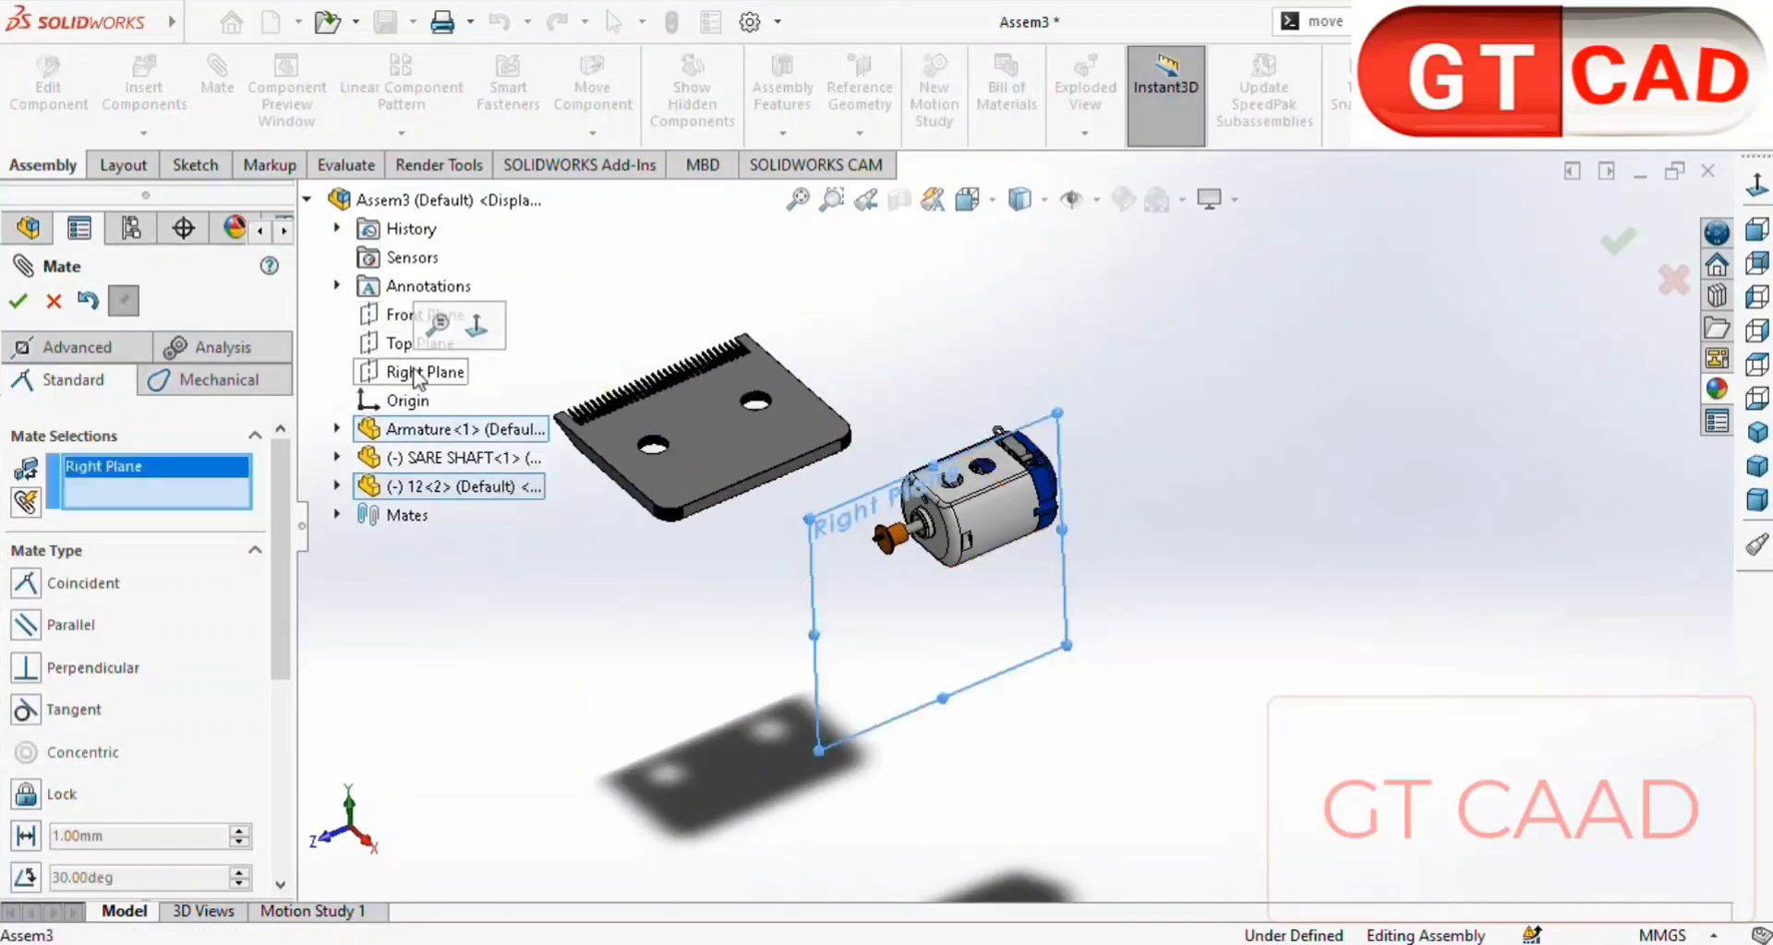
{"action": "left_click", "coordinate": [367, 515]}
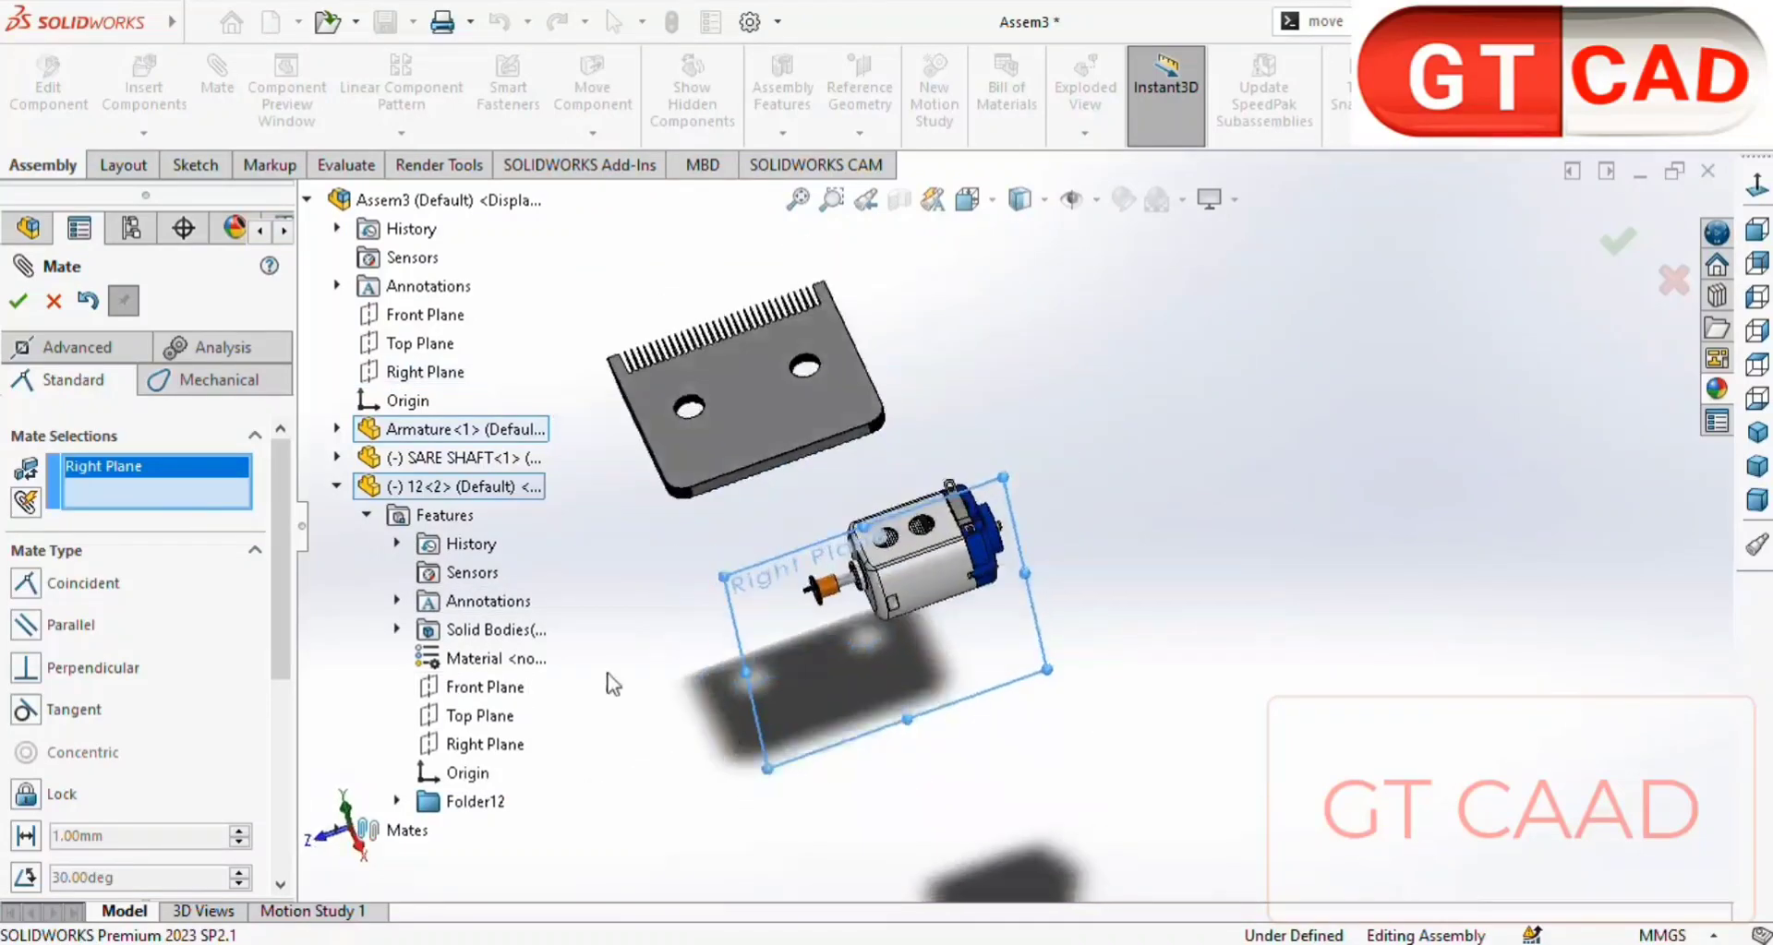
{"action": "left_click", "coordinate": [484, 687]}
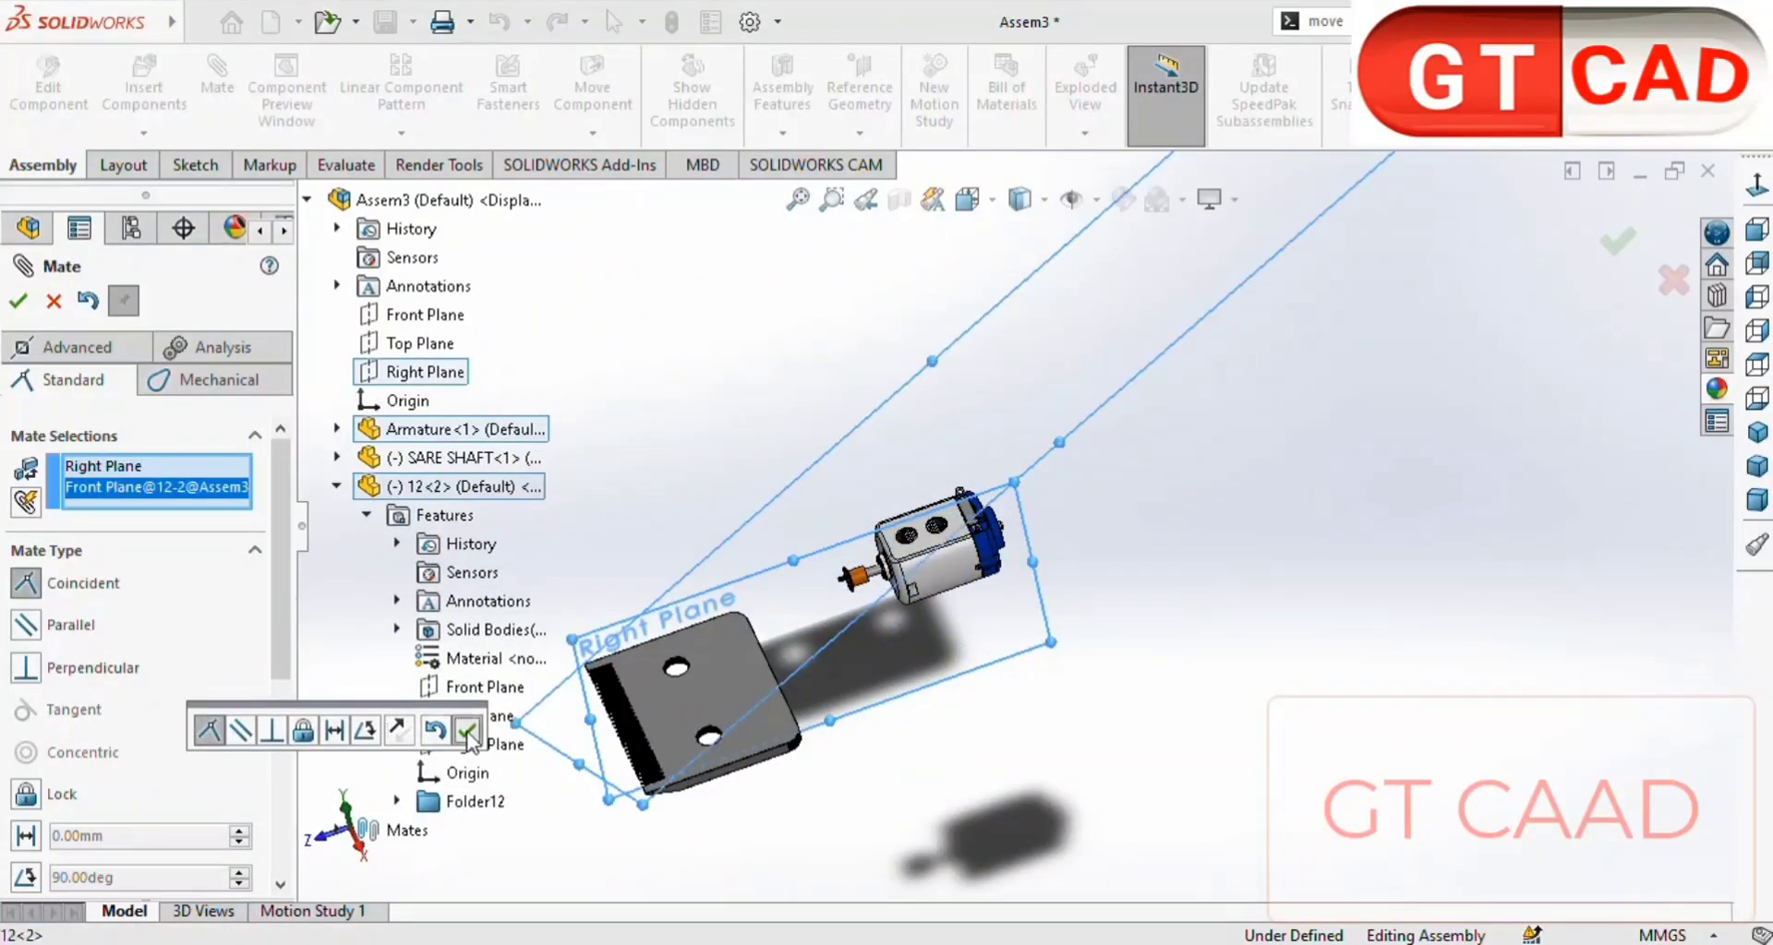
{"action": "left_click", "coordinate": [468, 735]}
{"action": "key", "text": "Return"}
{"action": "key", "text": "ctrl+4"}
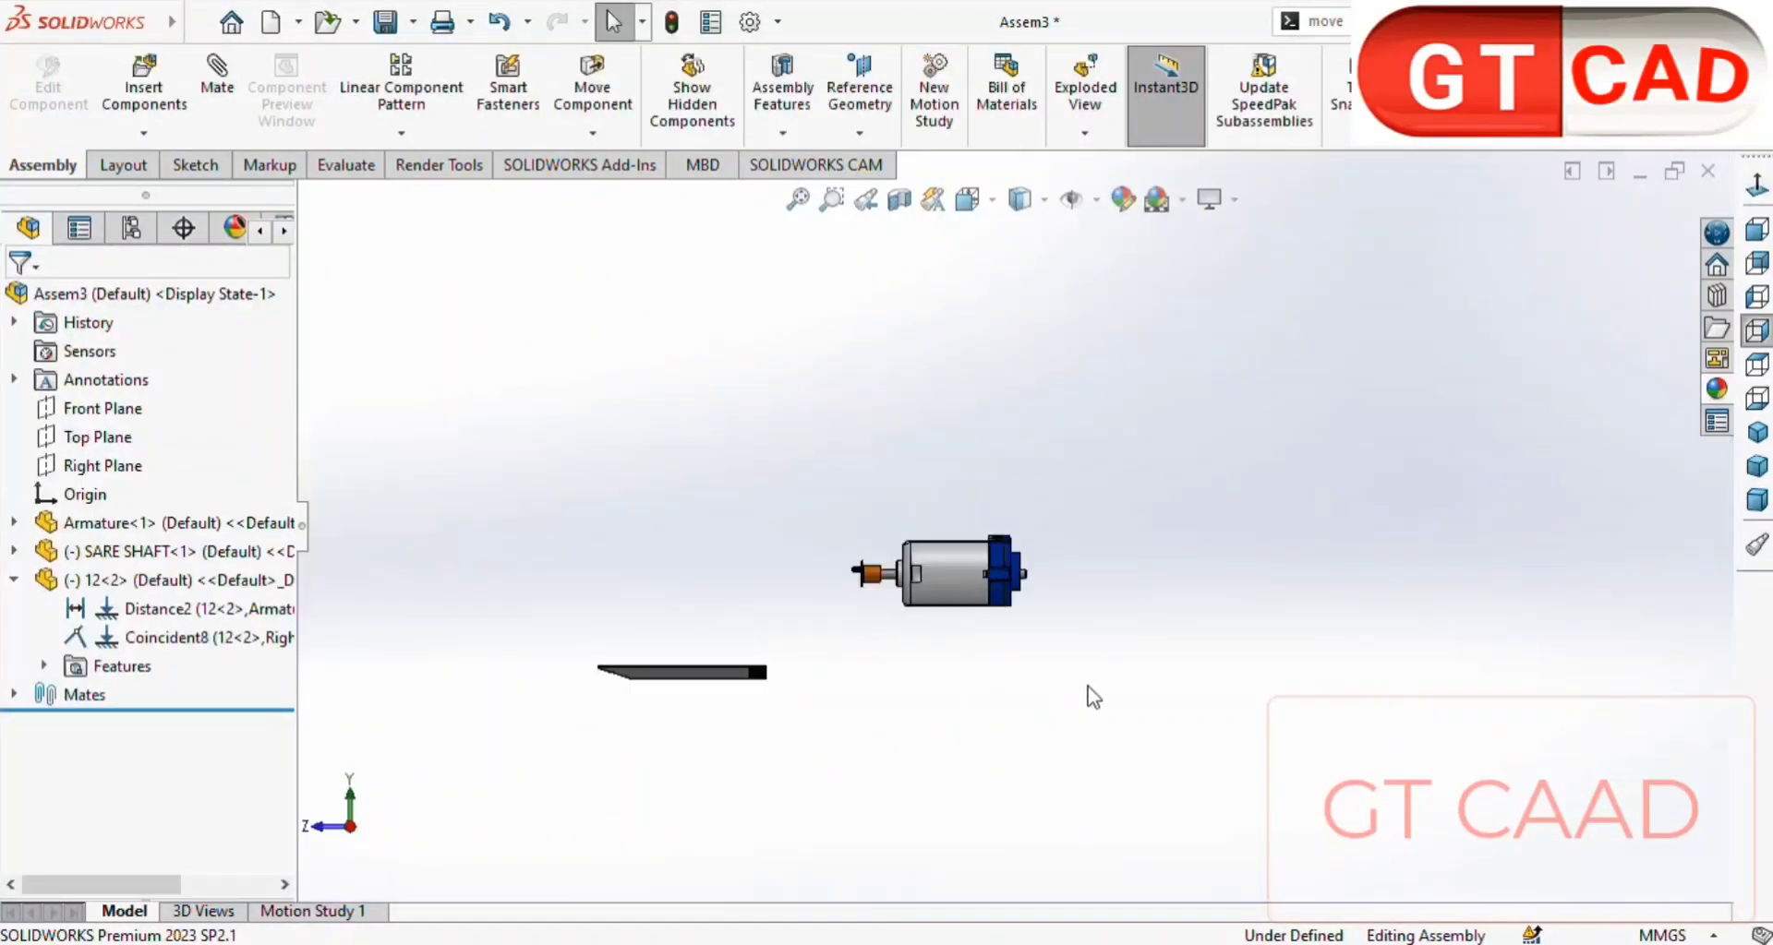
{"action": "scroll", "coordinate": [757, 662], "scroll_direction": "down", "scroll_amount": 4}
{"action": "key", "text": "ctrl+7"}
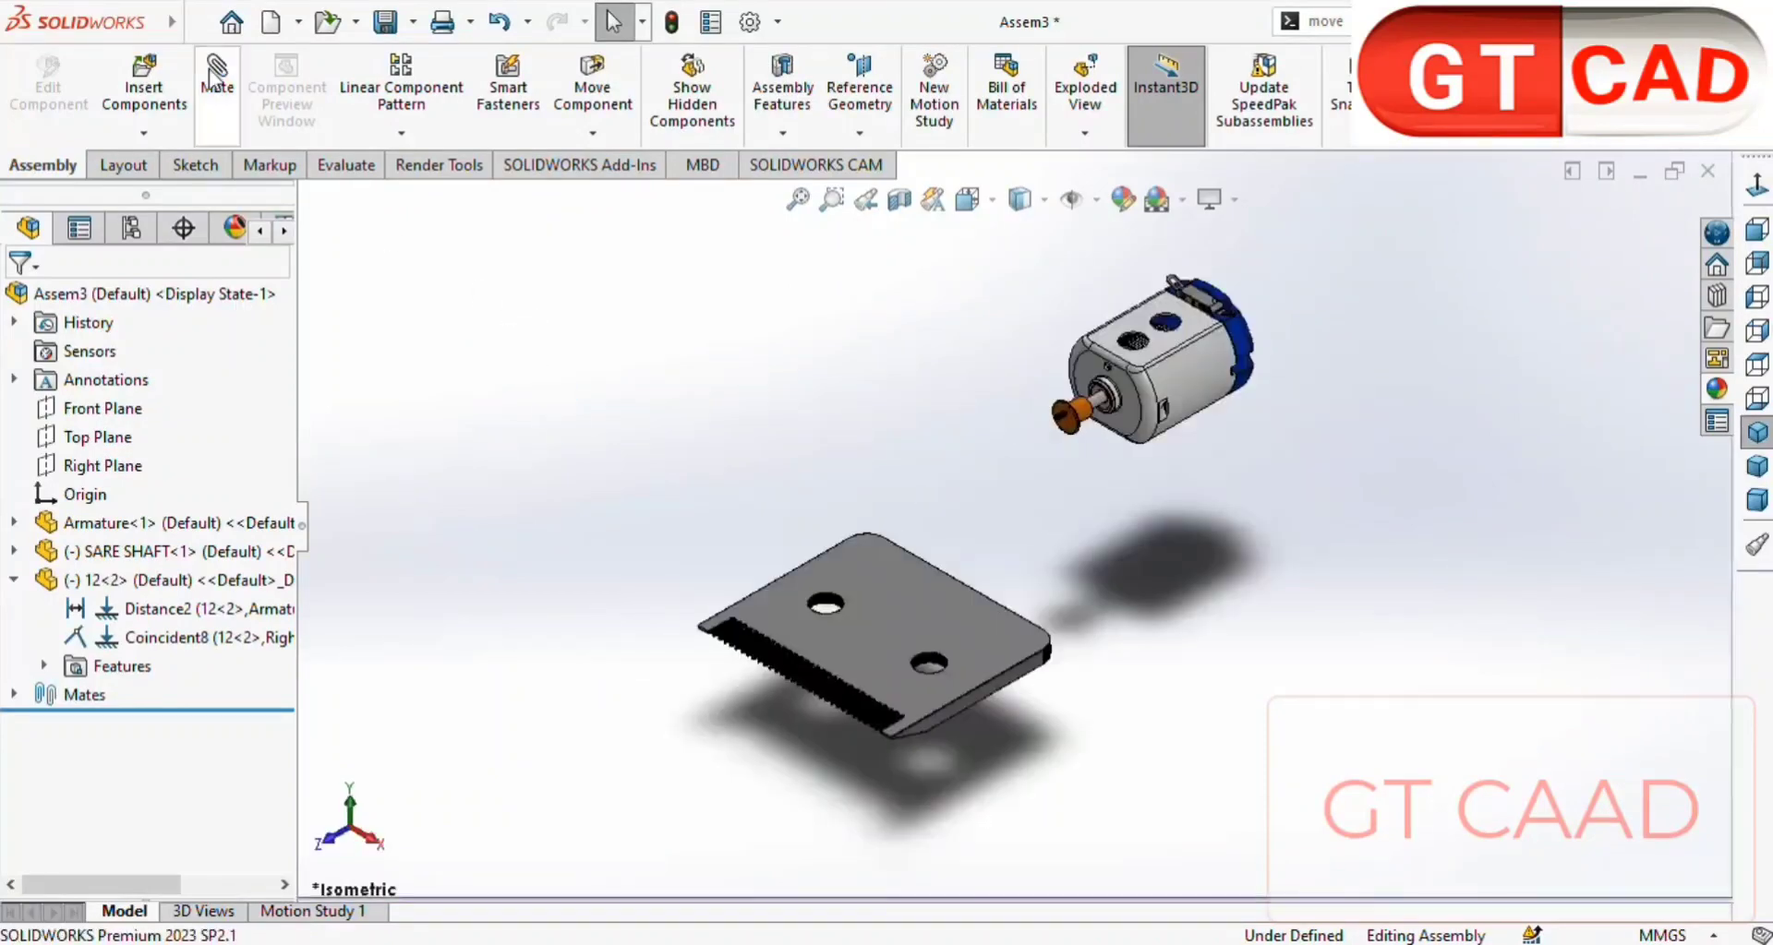
{"action": "left_click", "coordinate": [143, 92]}
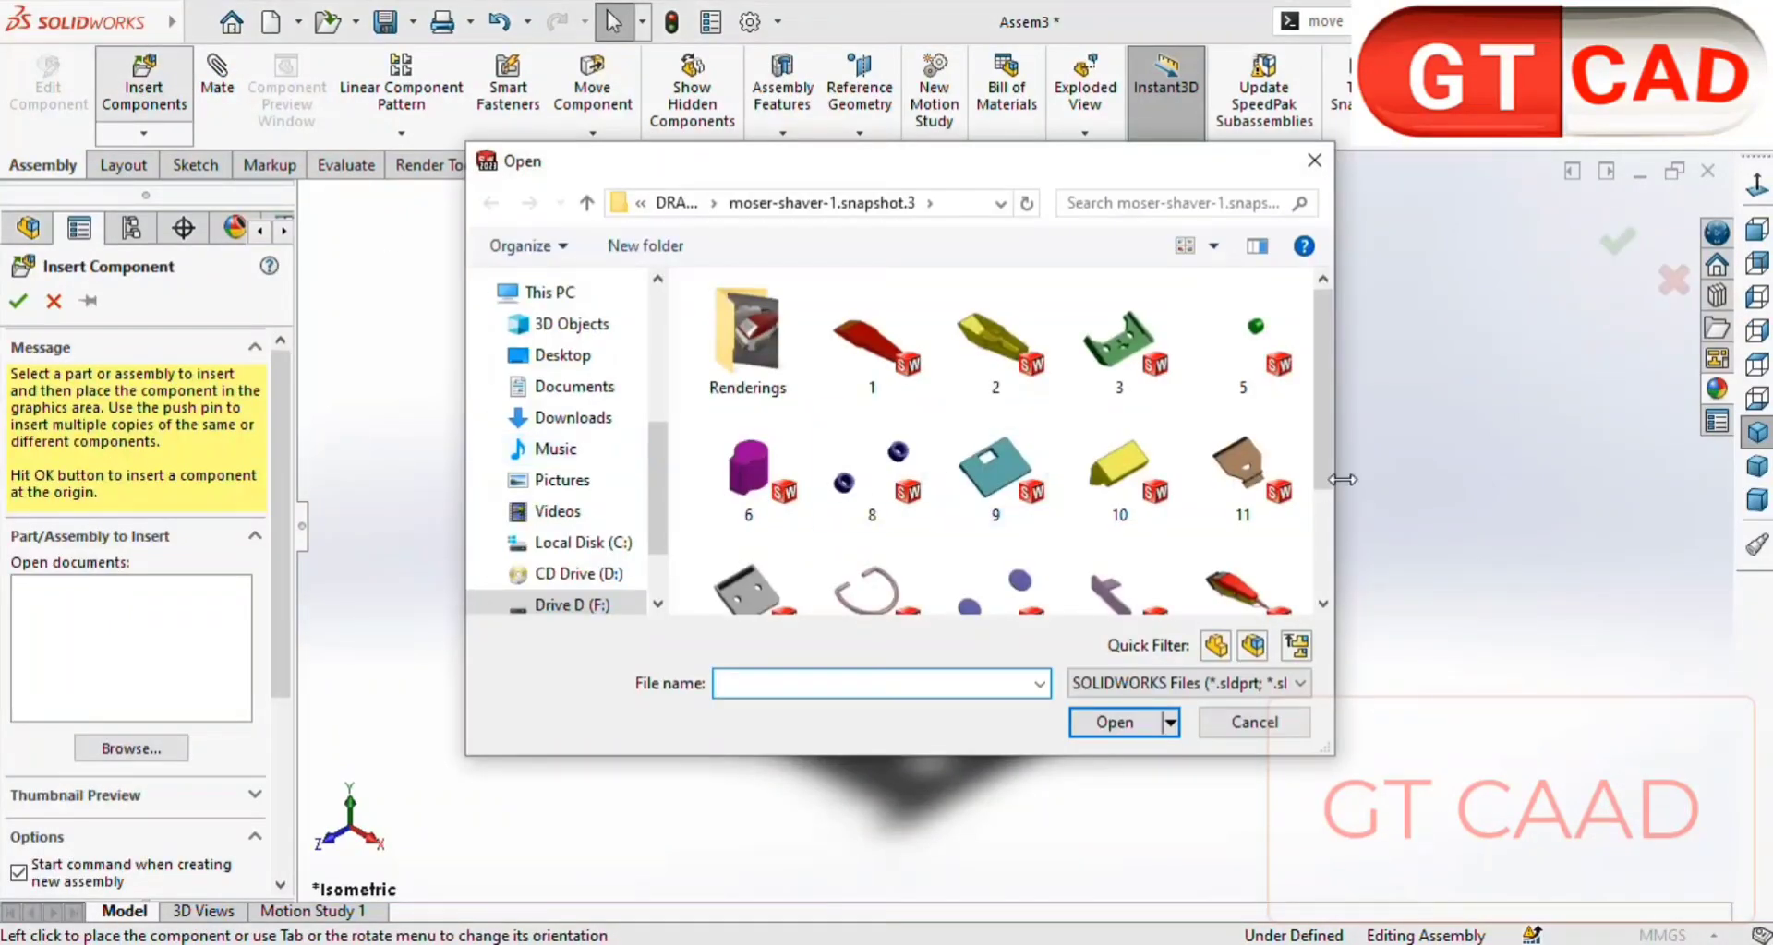
- Insert part 11 rotated 90 degrees into the assembly
{"action": "double_click", "coordinate": [1237, 468]}
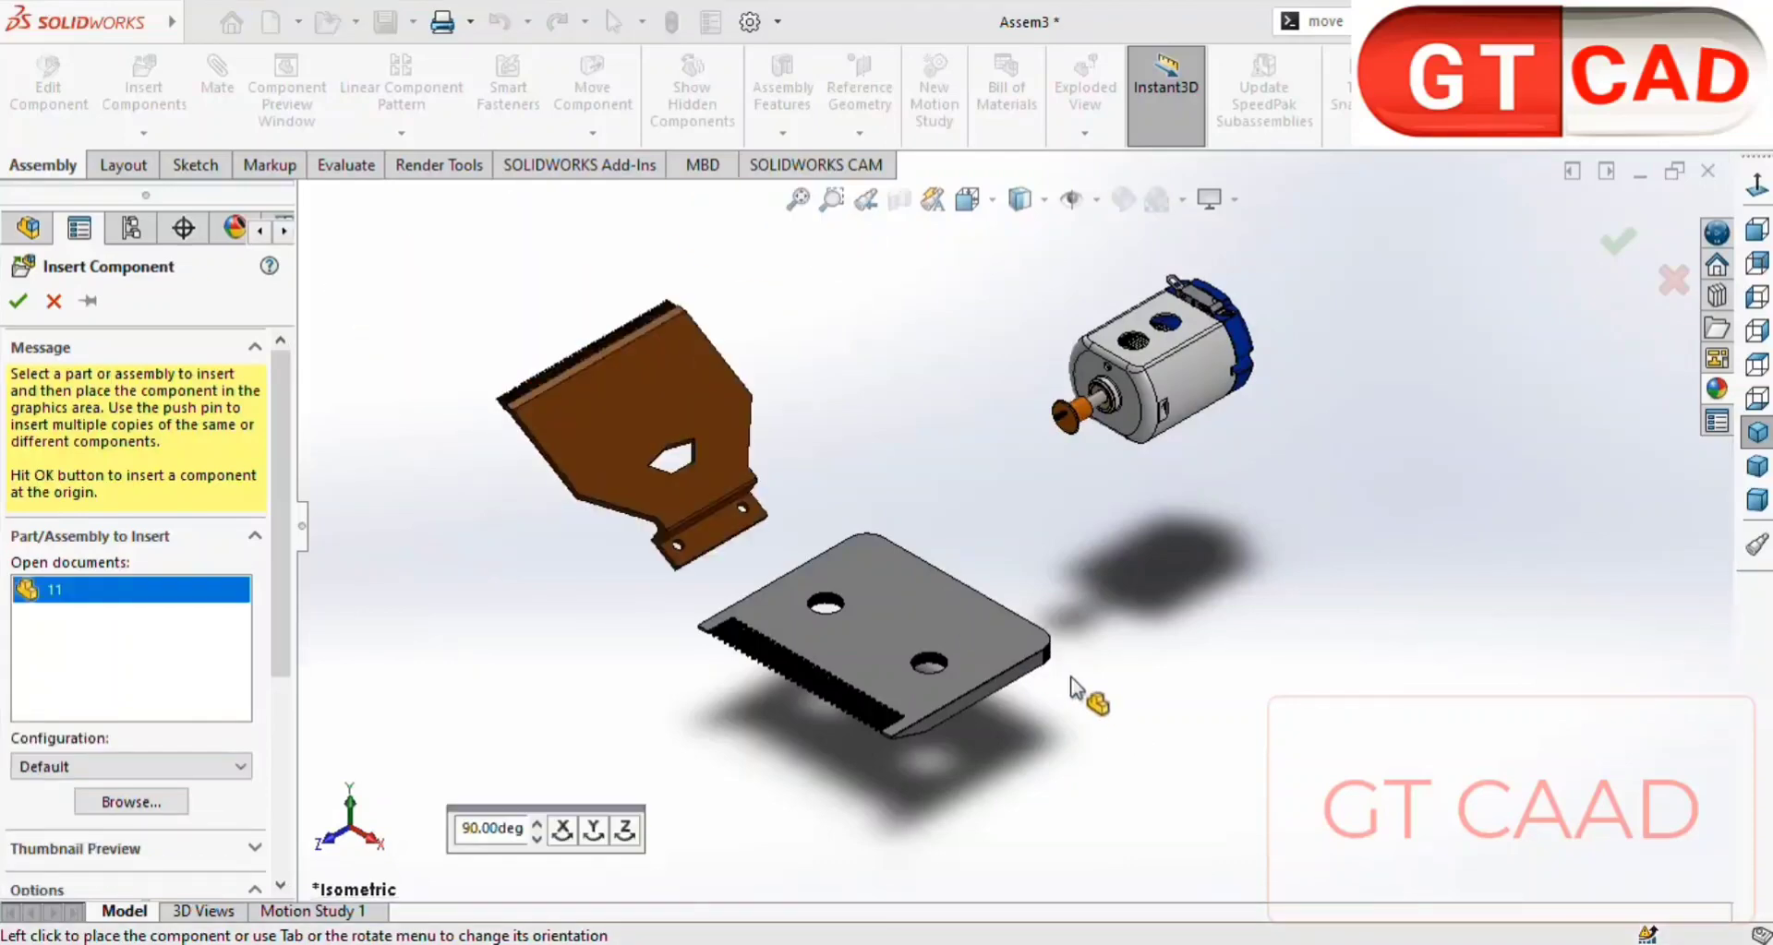
{"action": "left_click", "coordinate": [563, 829]}
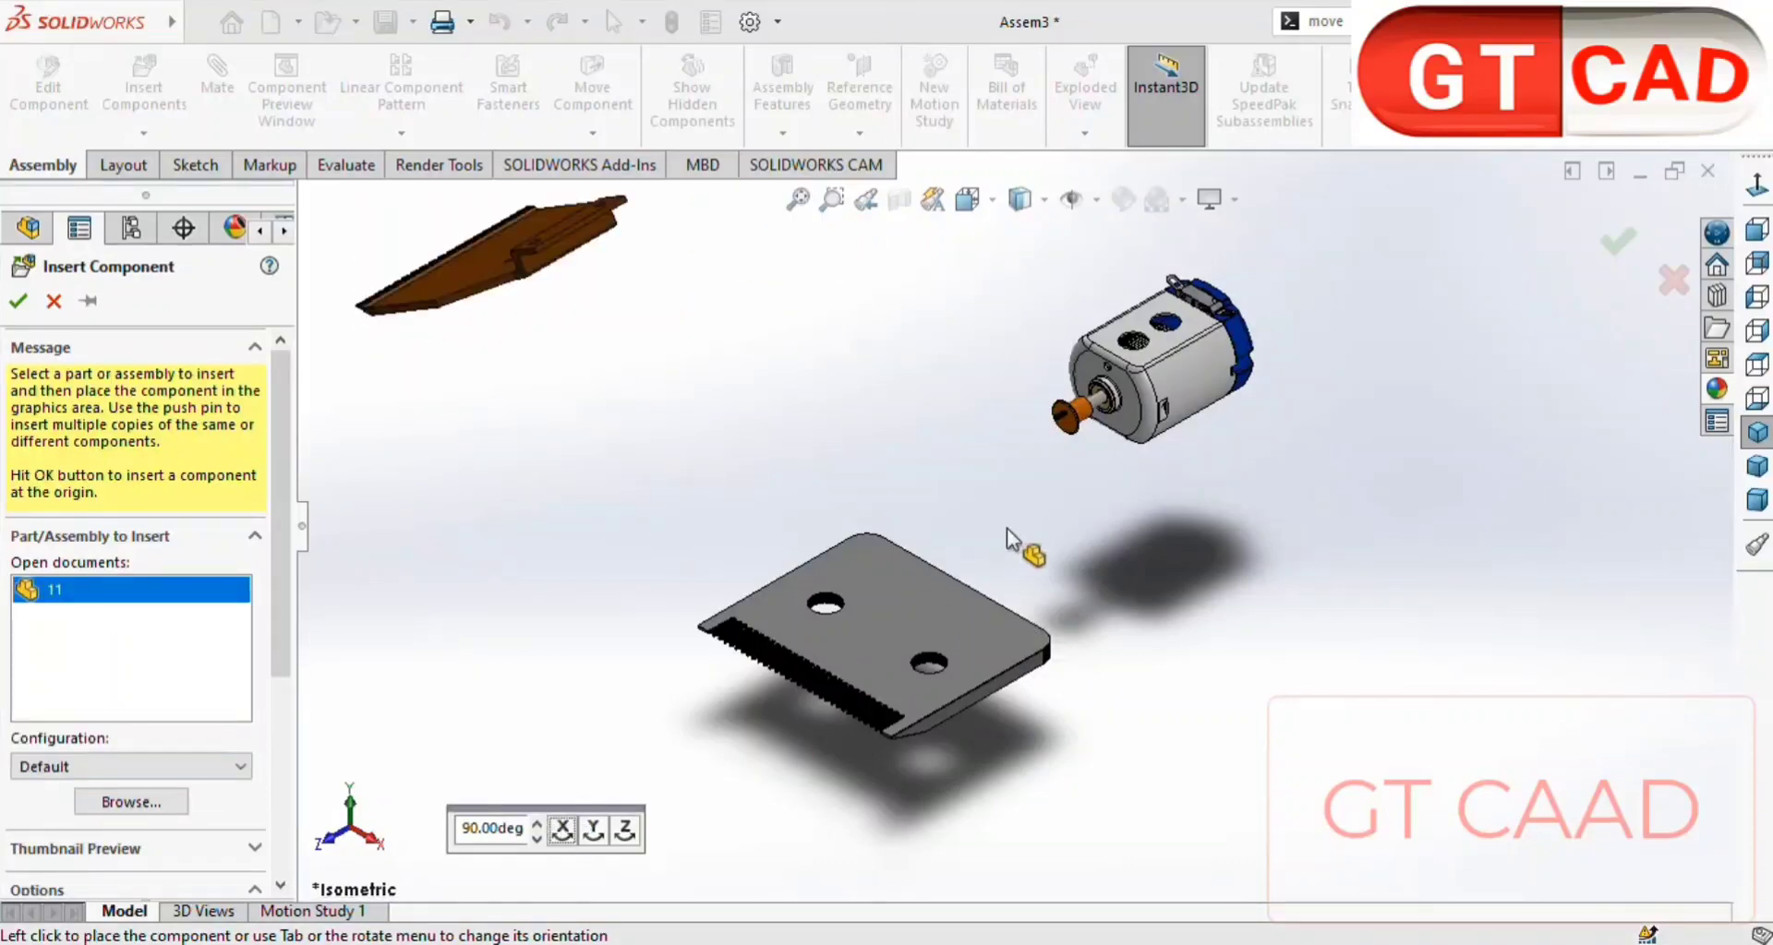
{"action": "left_click", "coordinate": [1091, 591]}
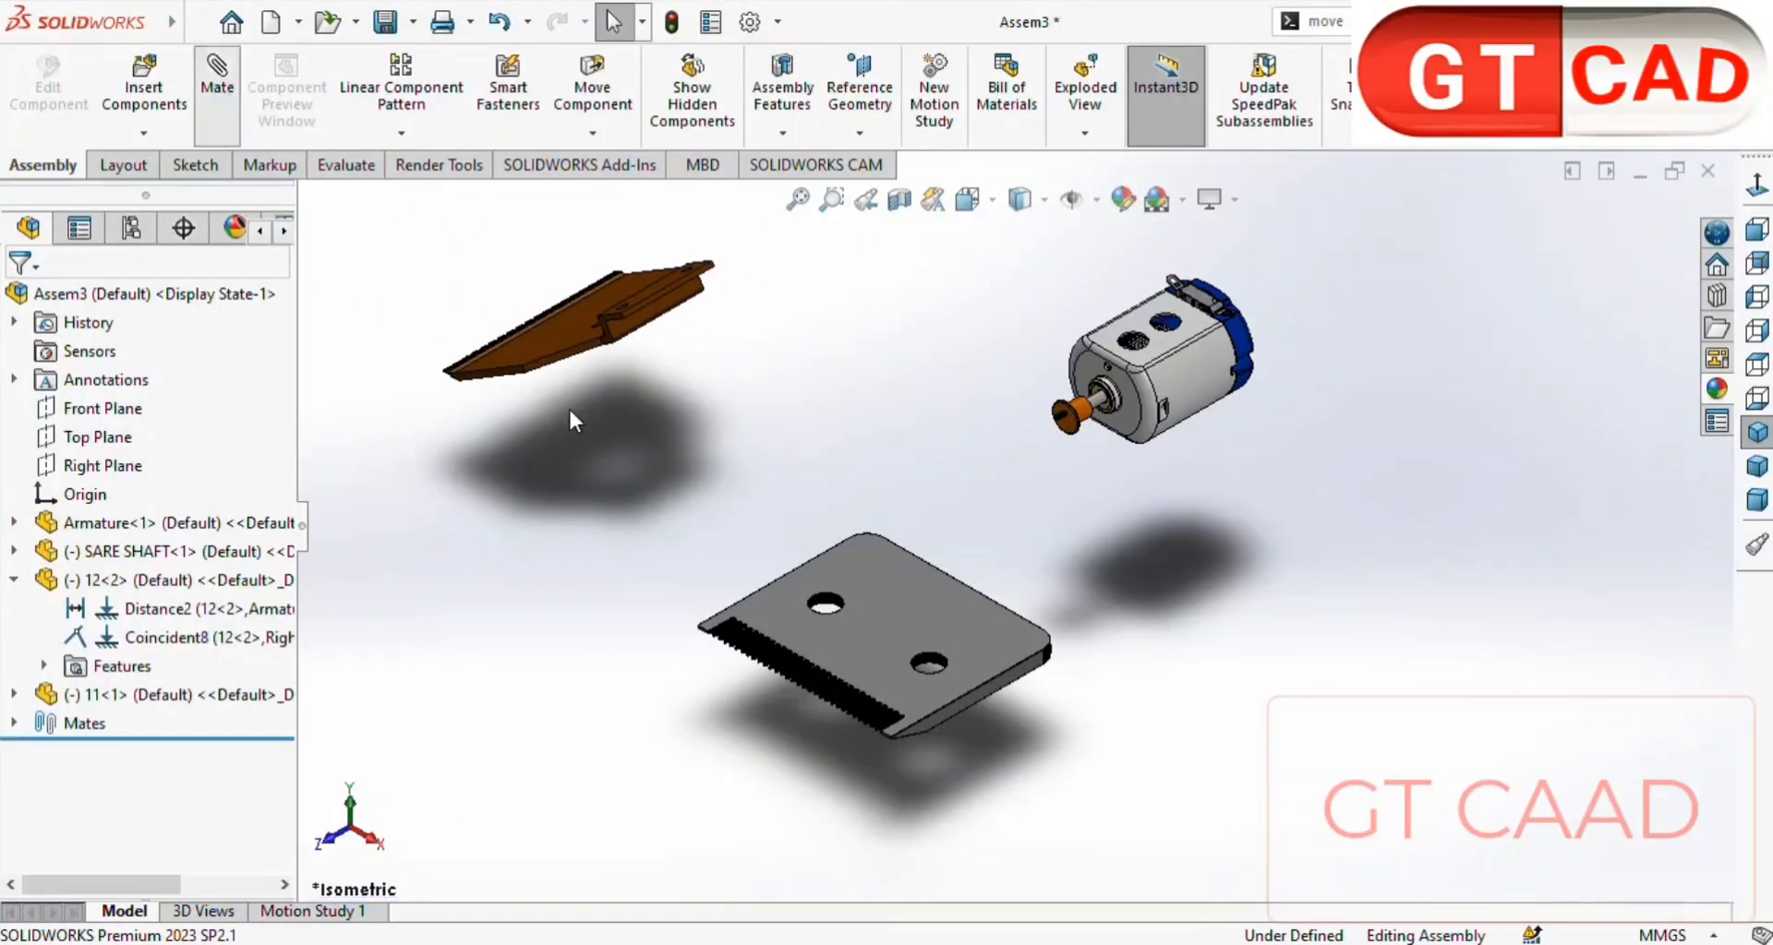
- Mate part 11's face coincident with the grey blade's top face
{"action": "key", "text": "m"}
{"action": "left_click", "coordinate": [729, 600]}
{"action": "left_click", "coordinate": [600, 332]}
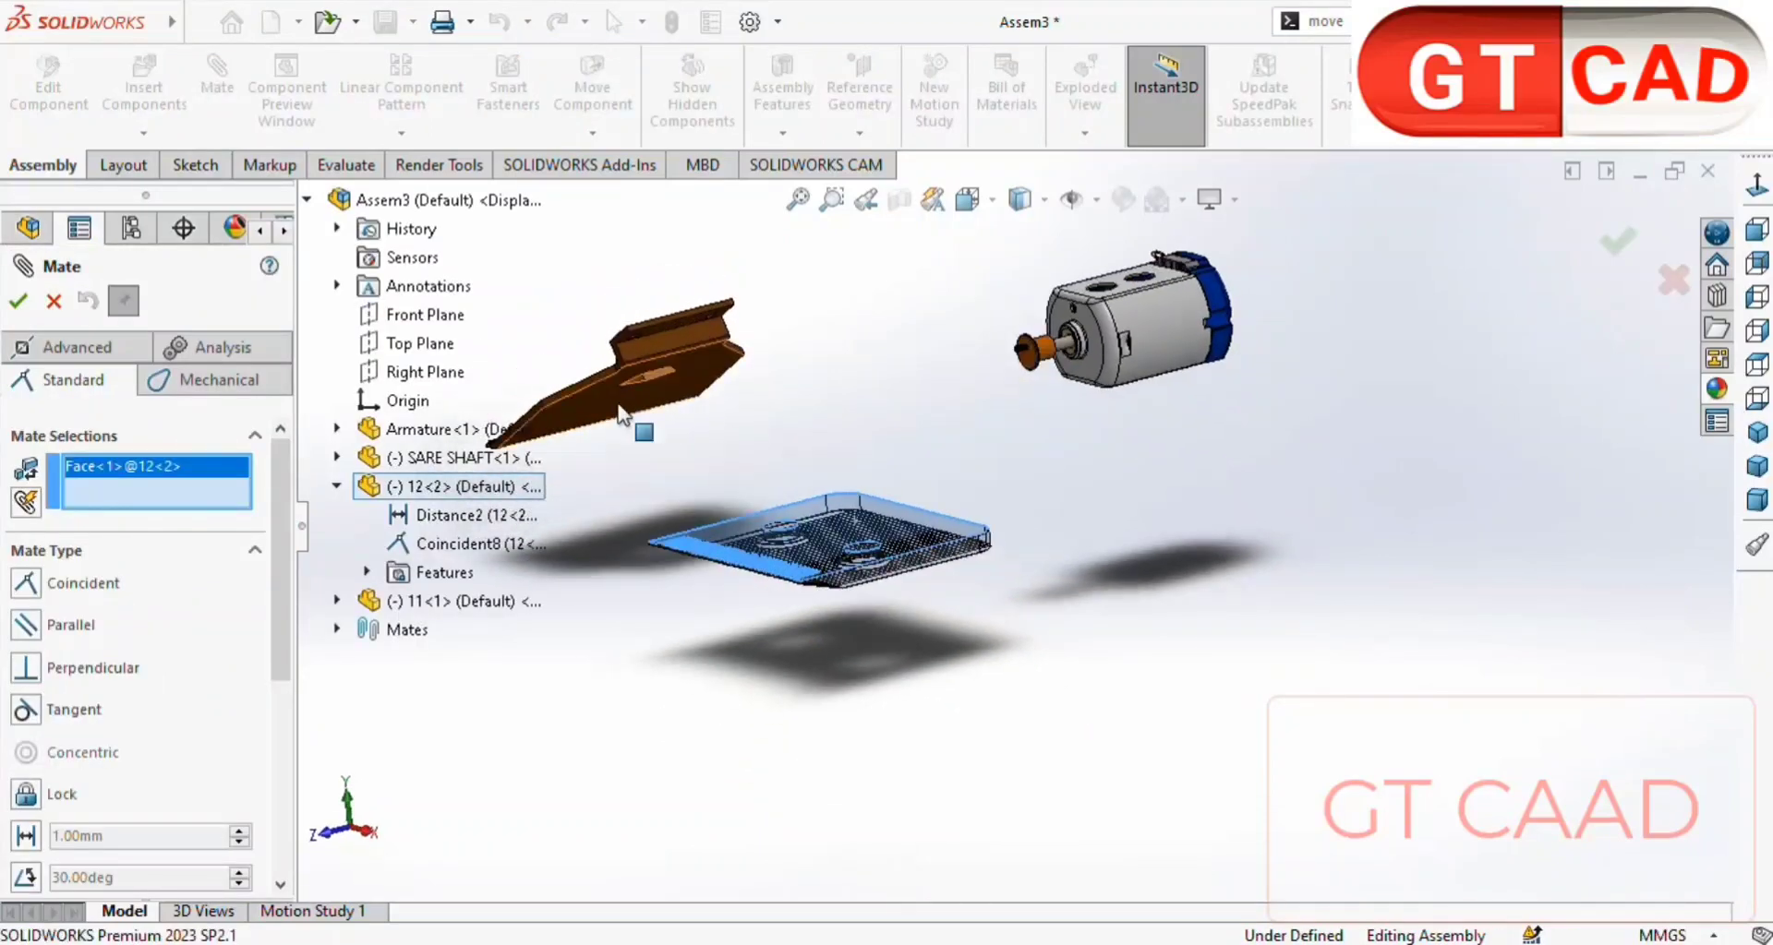
{"action": "key", "text": "Return"}
{"action": "middle_click_drag", "start_coordinate": [729, 515], "coordinate": [750, 666]}
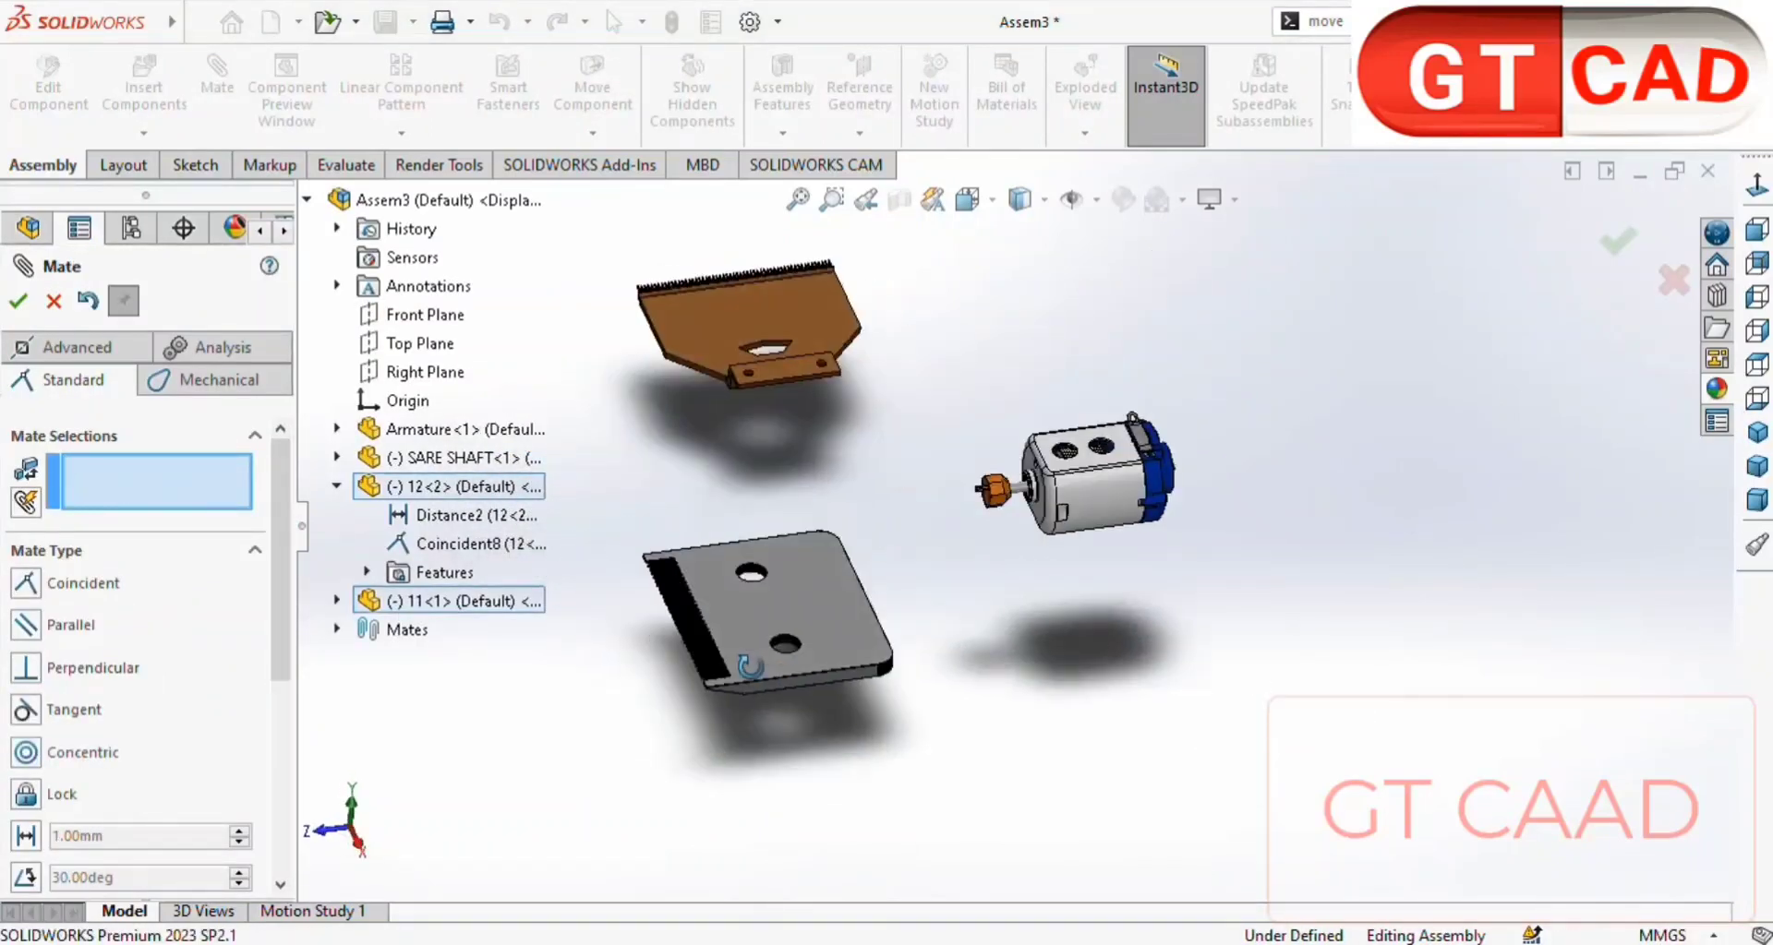
- Make a point on the grey blade coincident with part 11's Axis1
{"action": "left_click", "coordinate": [336, 600]}
{"action": "left_click", "coordinate": [367, 628]}
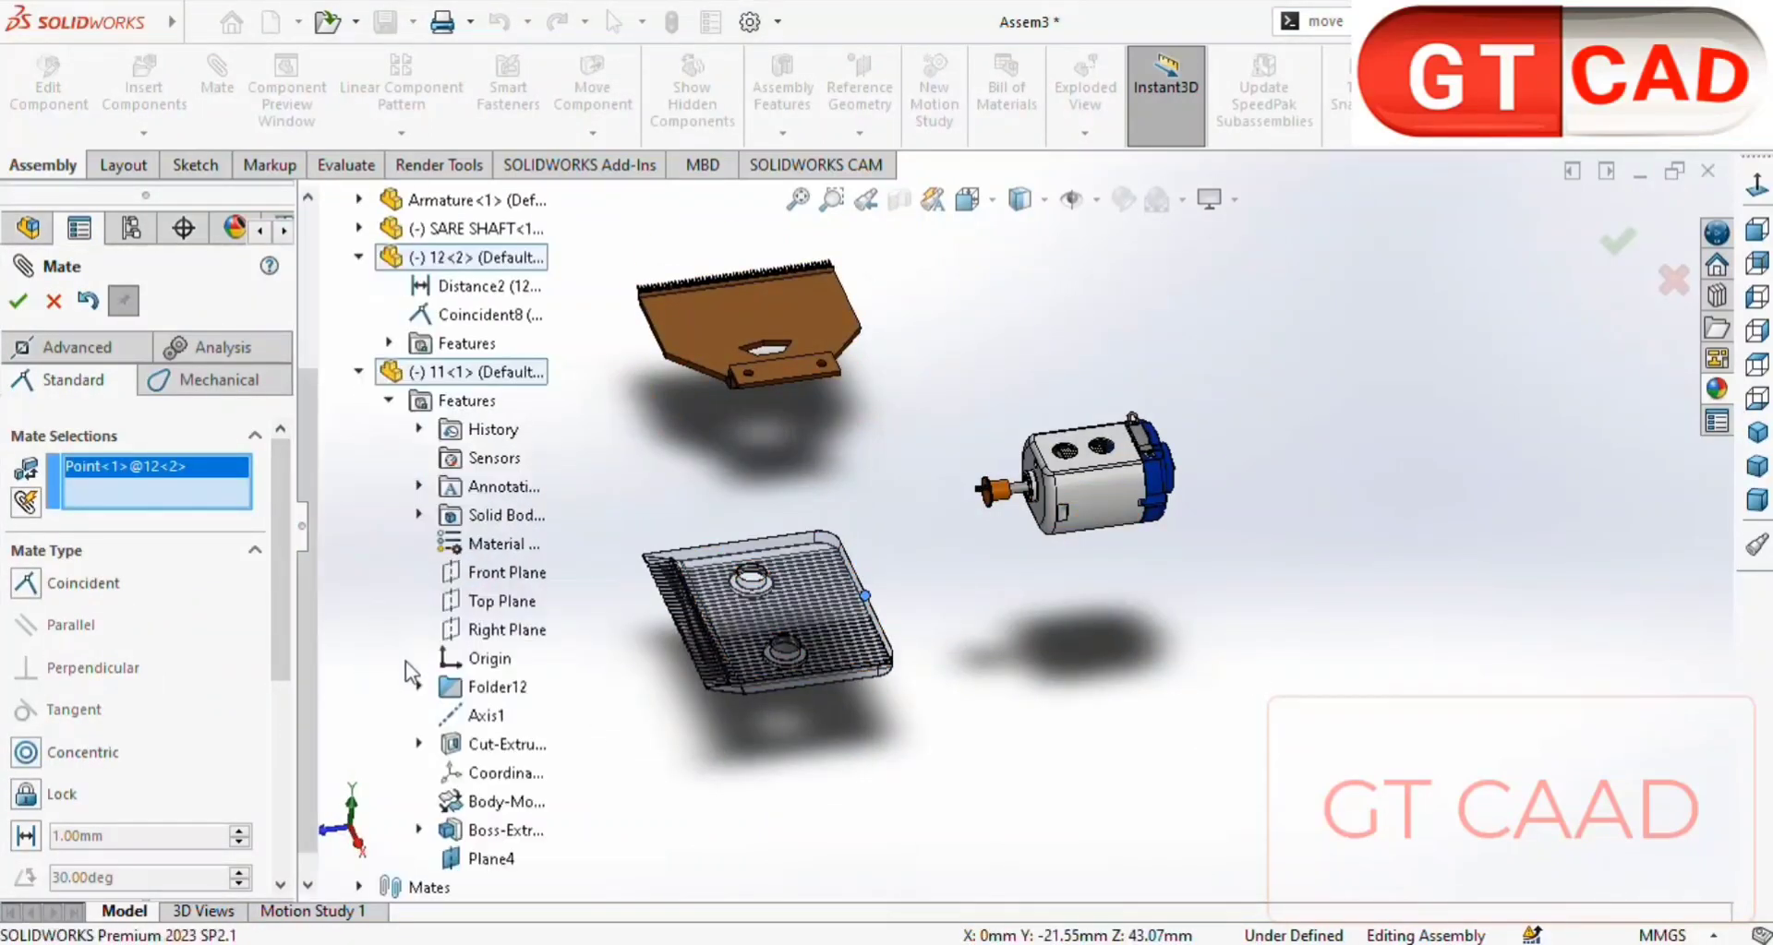
{"action": "left_click", "coordinate": [476, 716]}
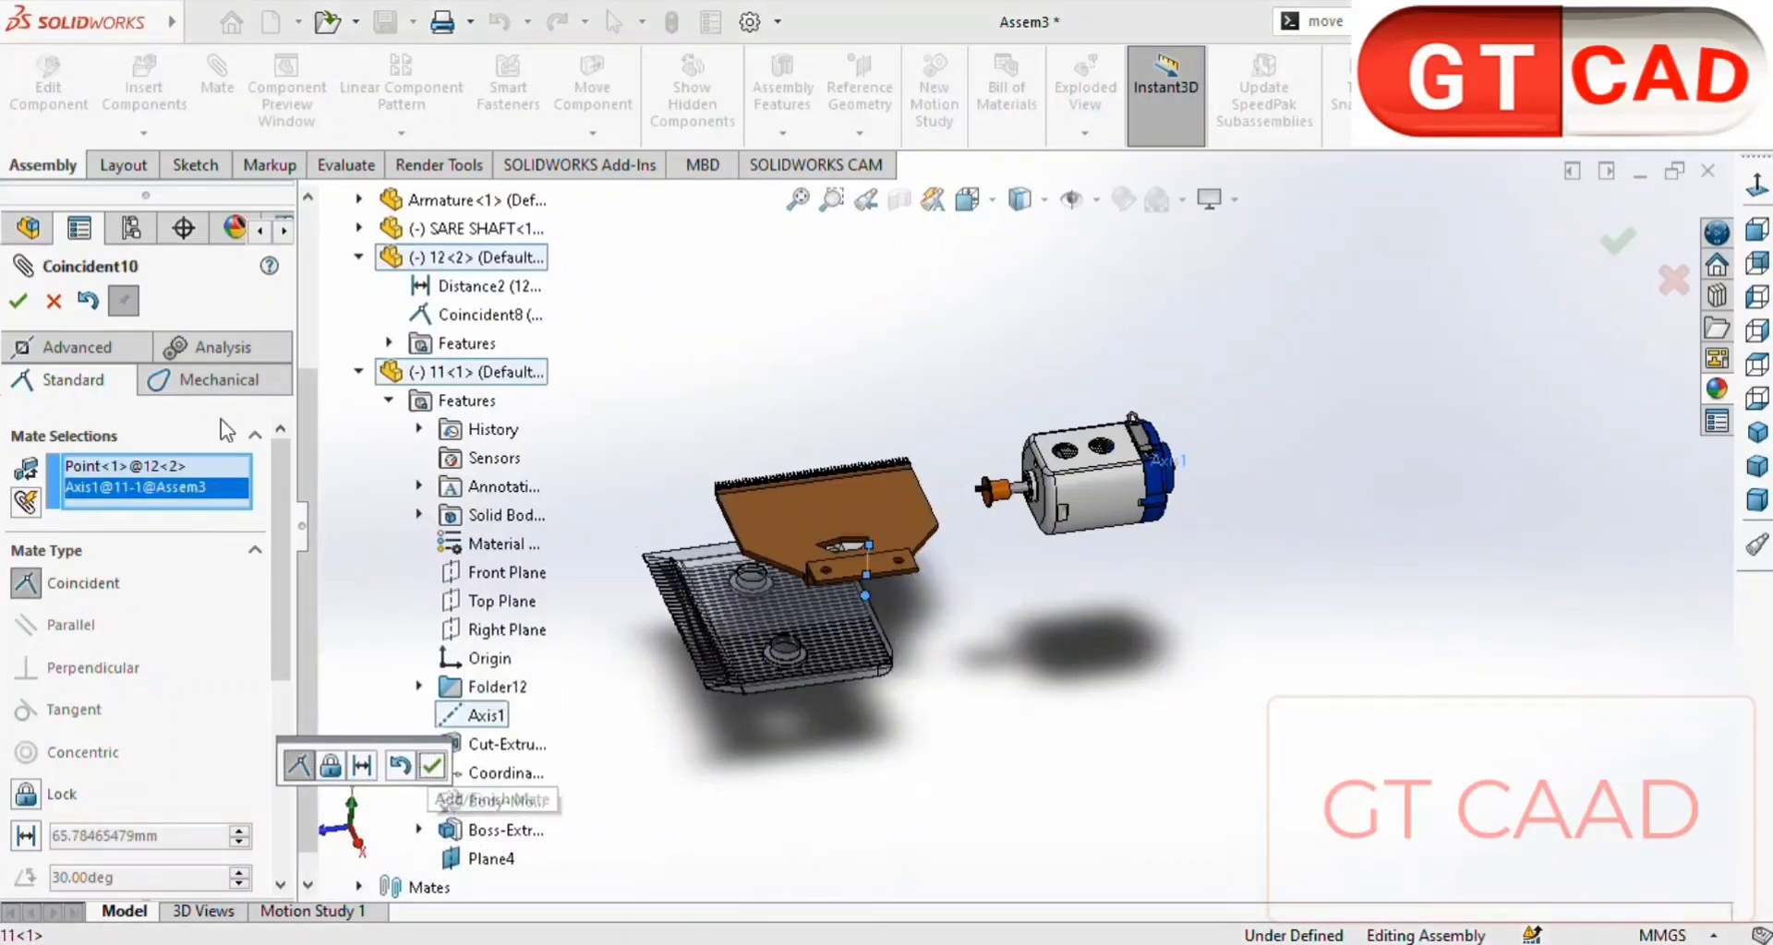
{"action": "left_click", "coordinate": [433, 770]}
{"action": "key", "text": "Return"}
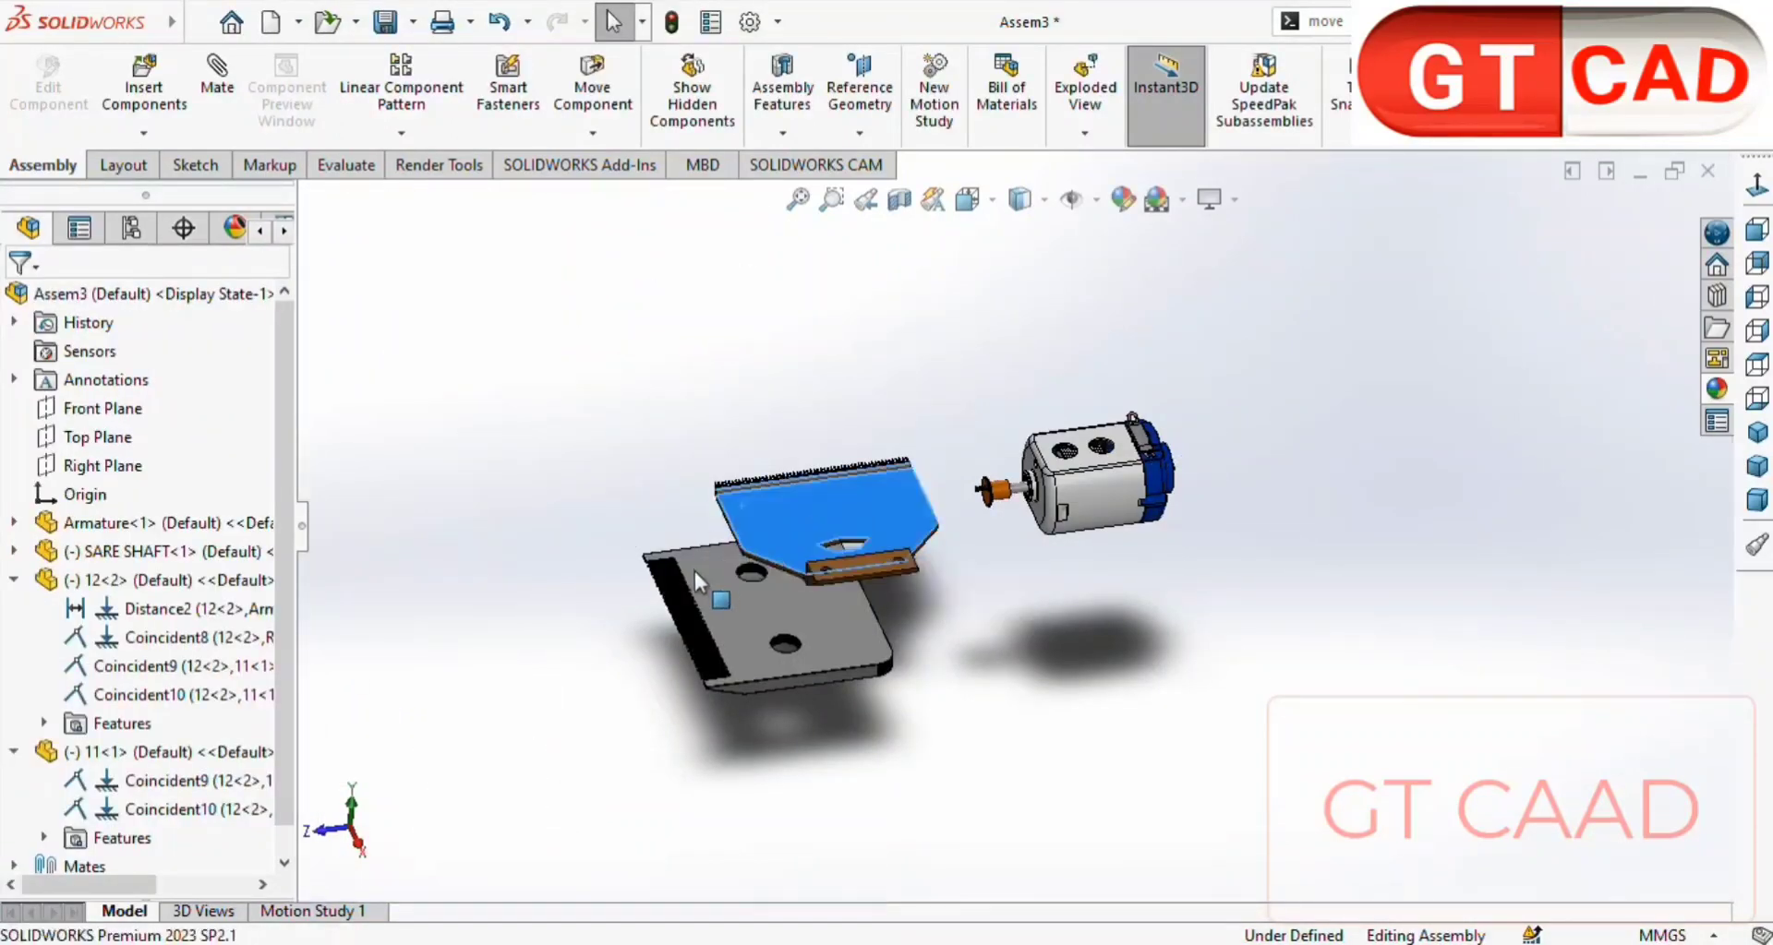
- Fix the grey blade in place, leaving the assembly over defined
{"action": "left_click_drag", "start_coordinate": [694, 568], "coordinate": [889, 644]}
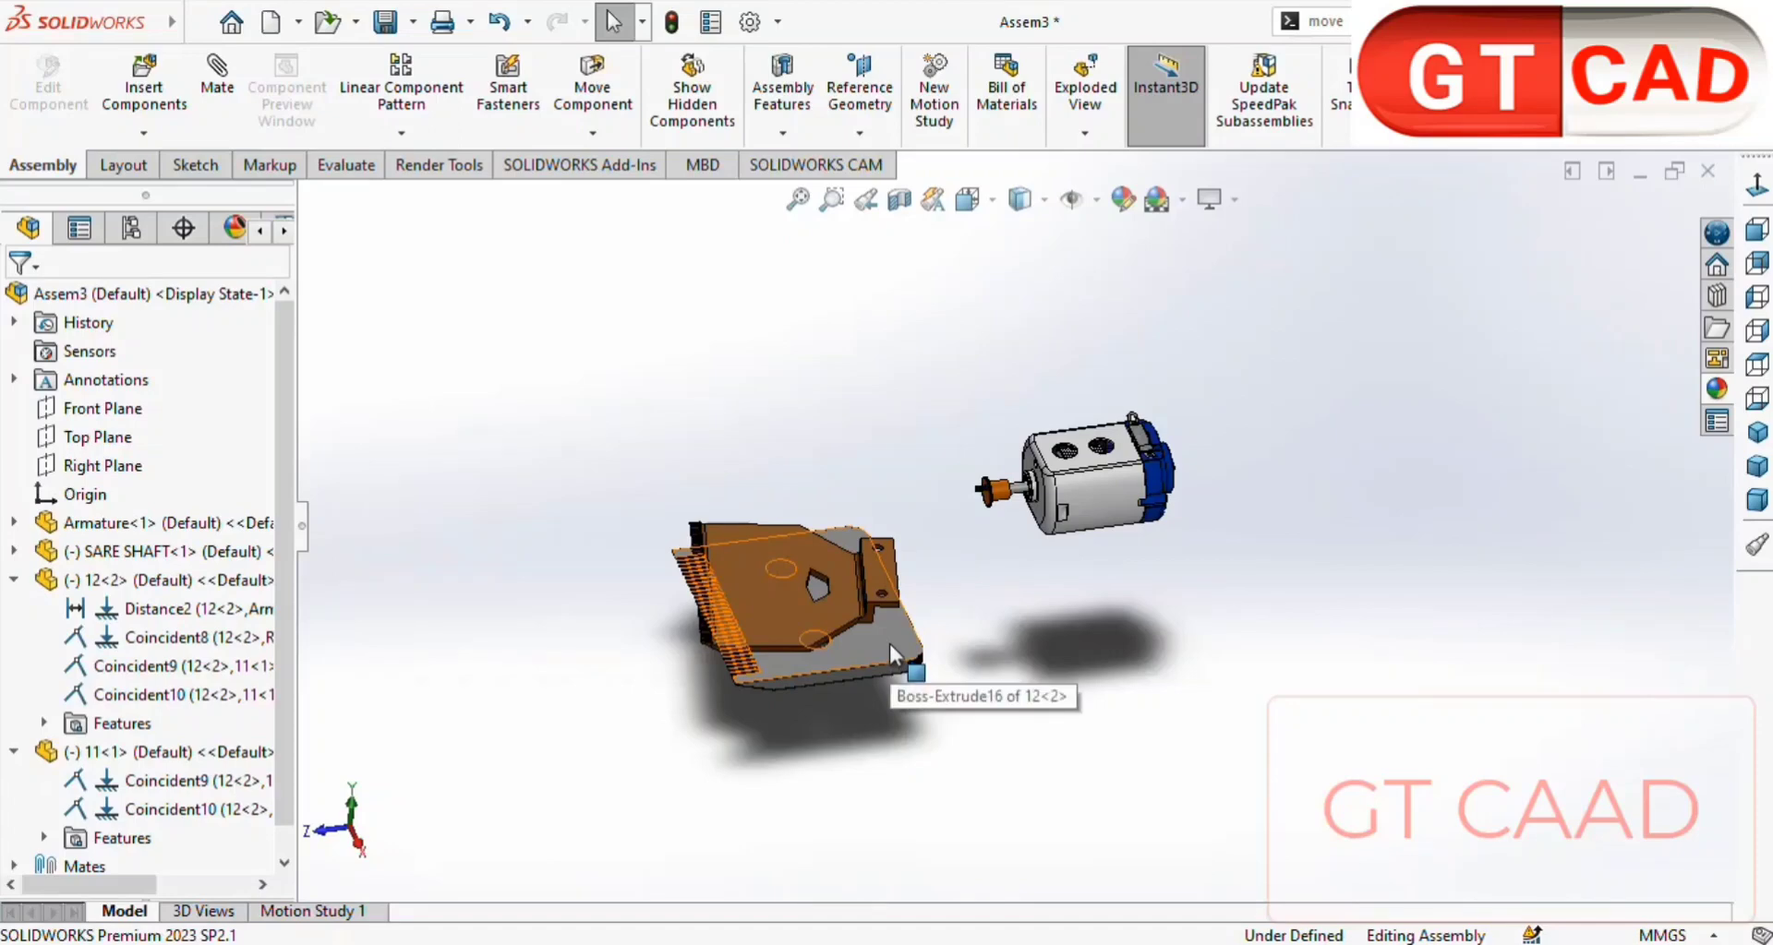
{"action": "right_click", "coordinate": [889, 644]}
{"action": "left_click", "coordinate": [940, 510]}
{"action": "key", "text": "Escape"}
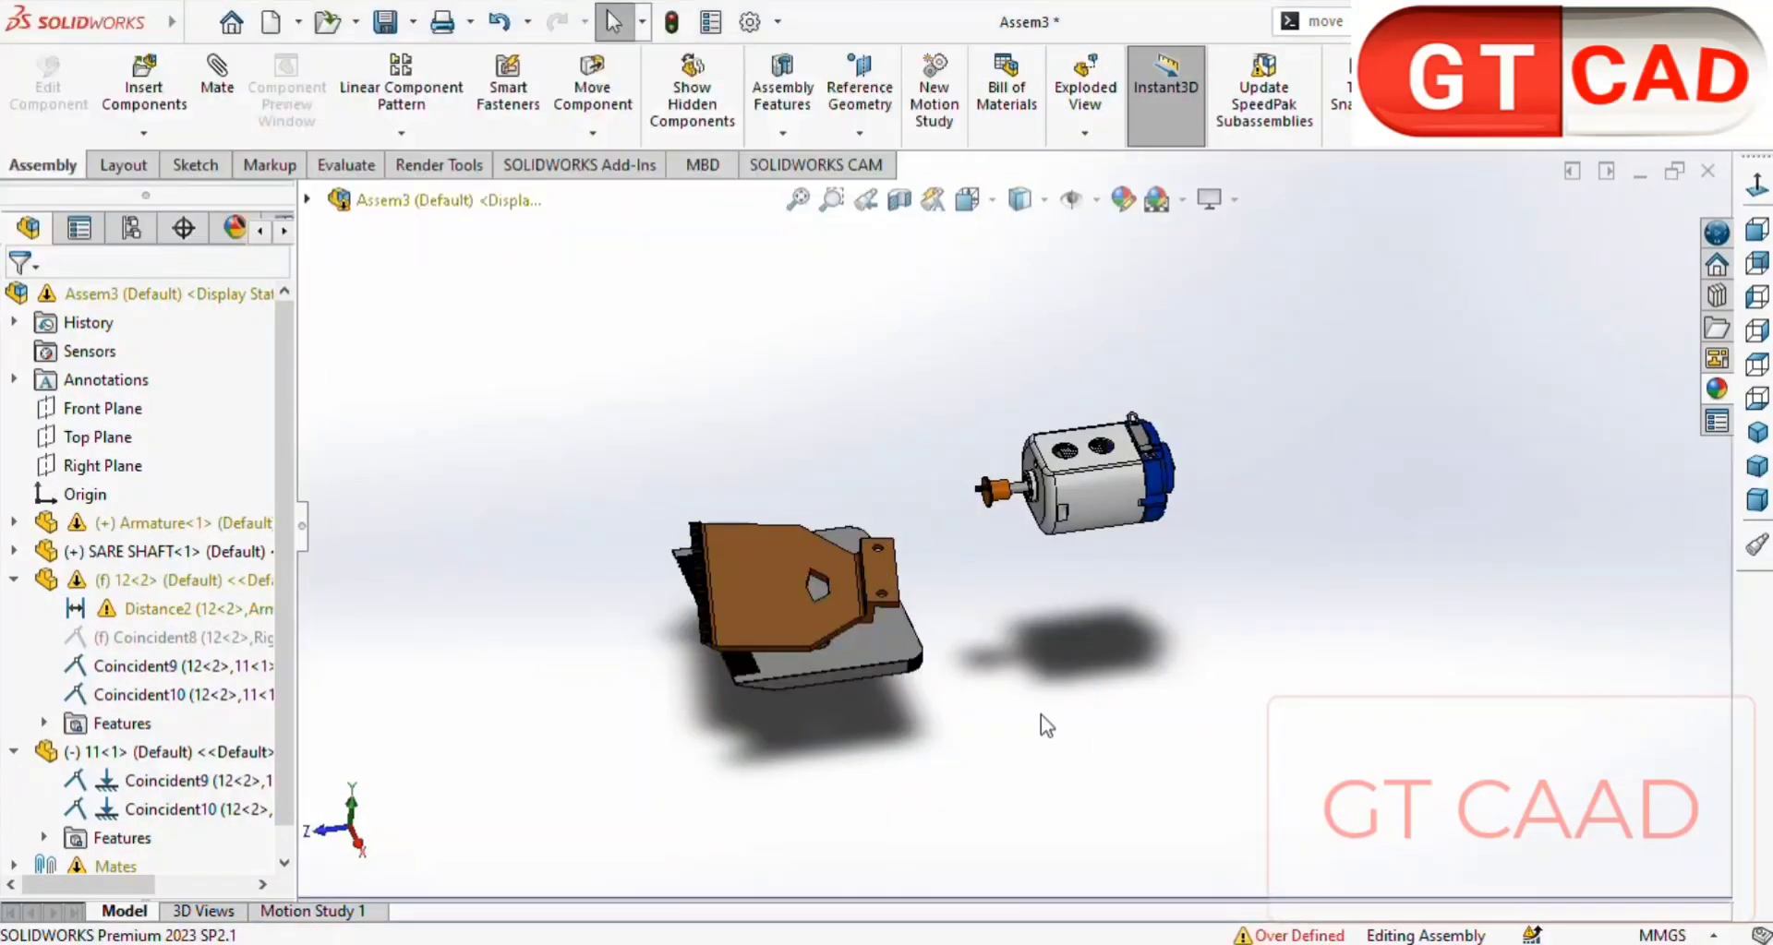
{"action": "middle_click_drag", "start_coordinate": [1046, 727], "coordinate": [906, 639]}
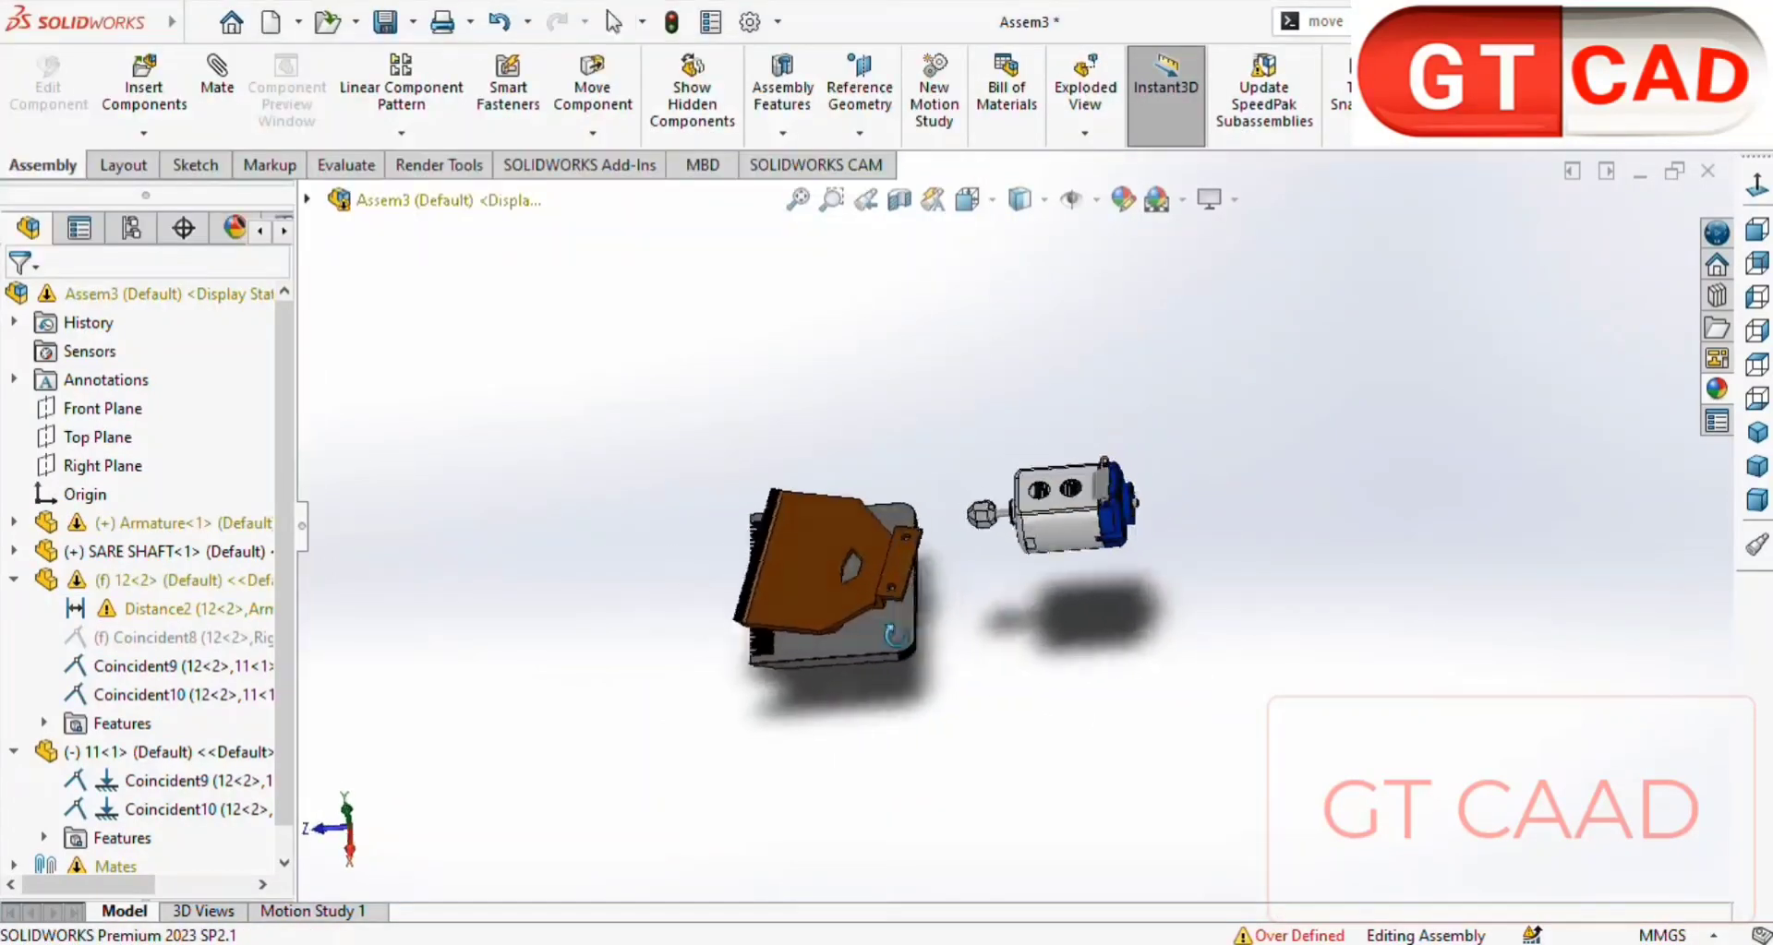
{"action": "left_click", "coordinate": [806, 578]}
{"action": "left_click", "coordinate": [593, 681]}
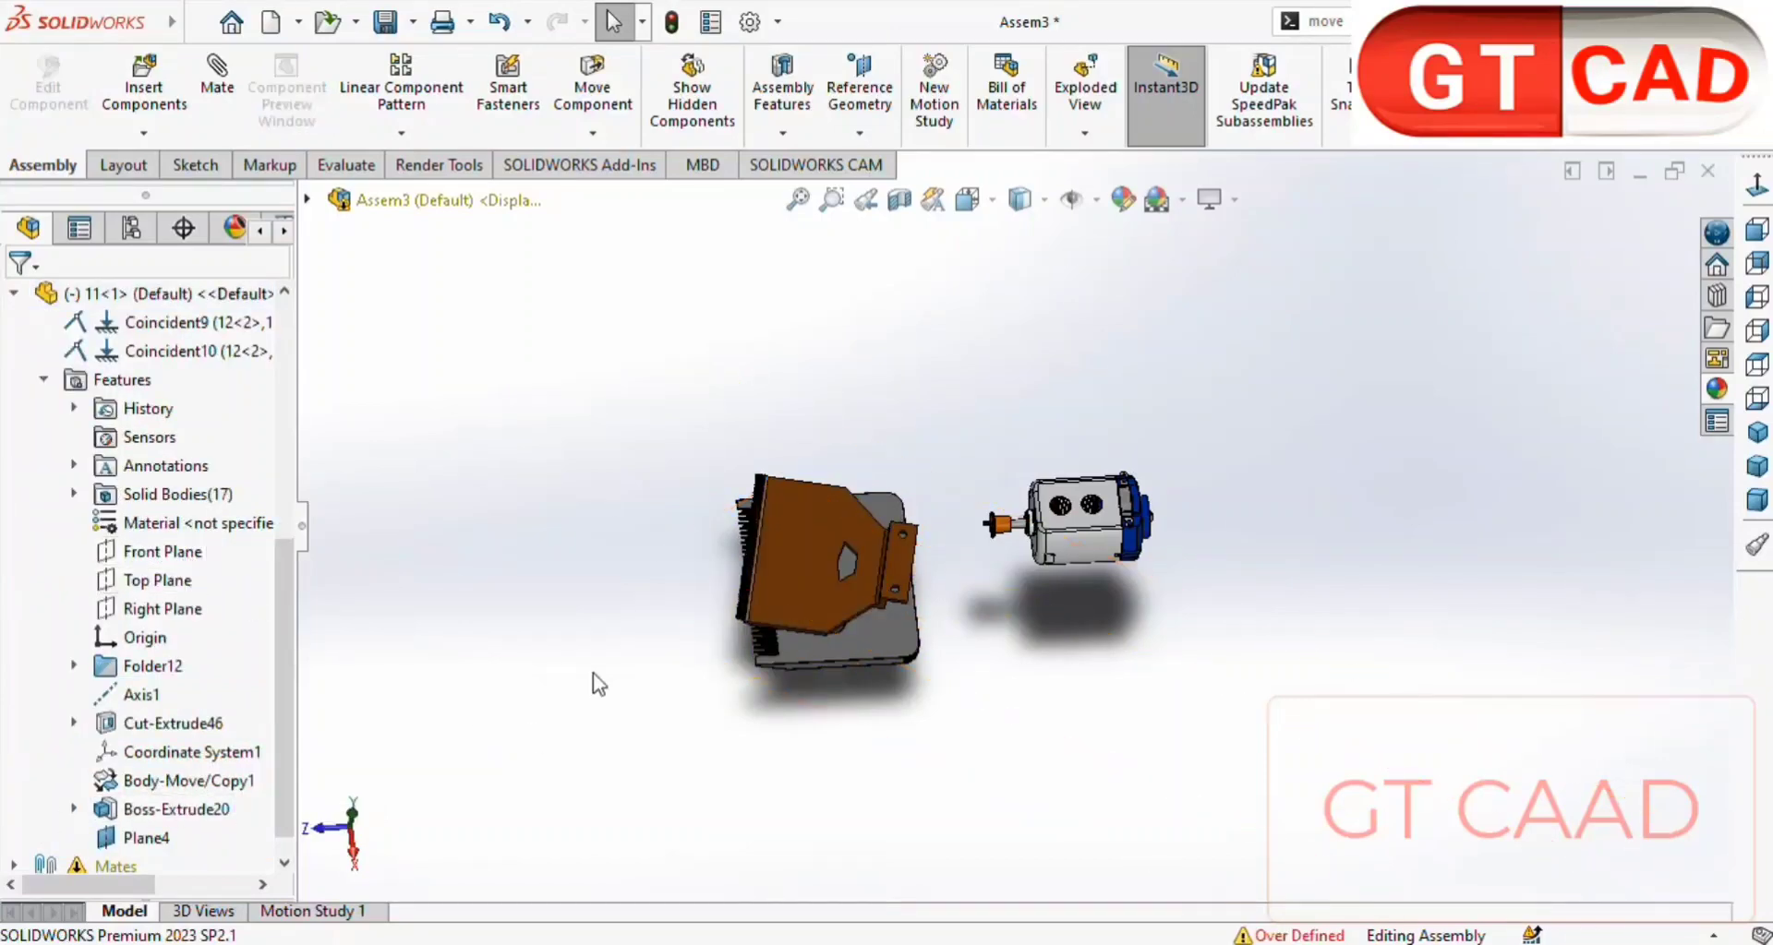
{"action": "middle_click_drag", "start_coordinate": [594, 680], "coordinate": [211, 546]}
- Limit part 11's Front Plane to the Right Plane between -5° and 5° with LimitAngle1
{"action": "scroll", "coordinate": [246, 360], "scroll_direction": "up", "scroll_amount": 5}
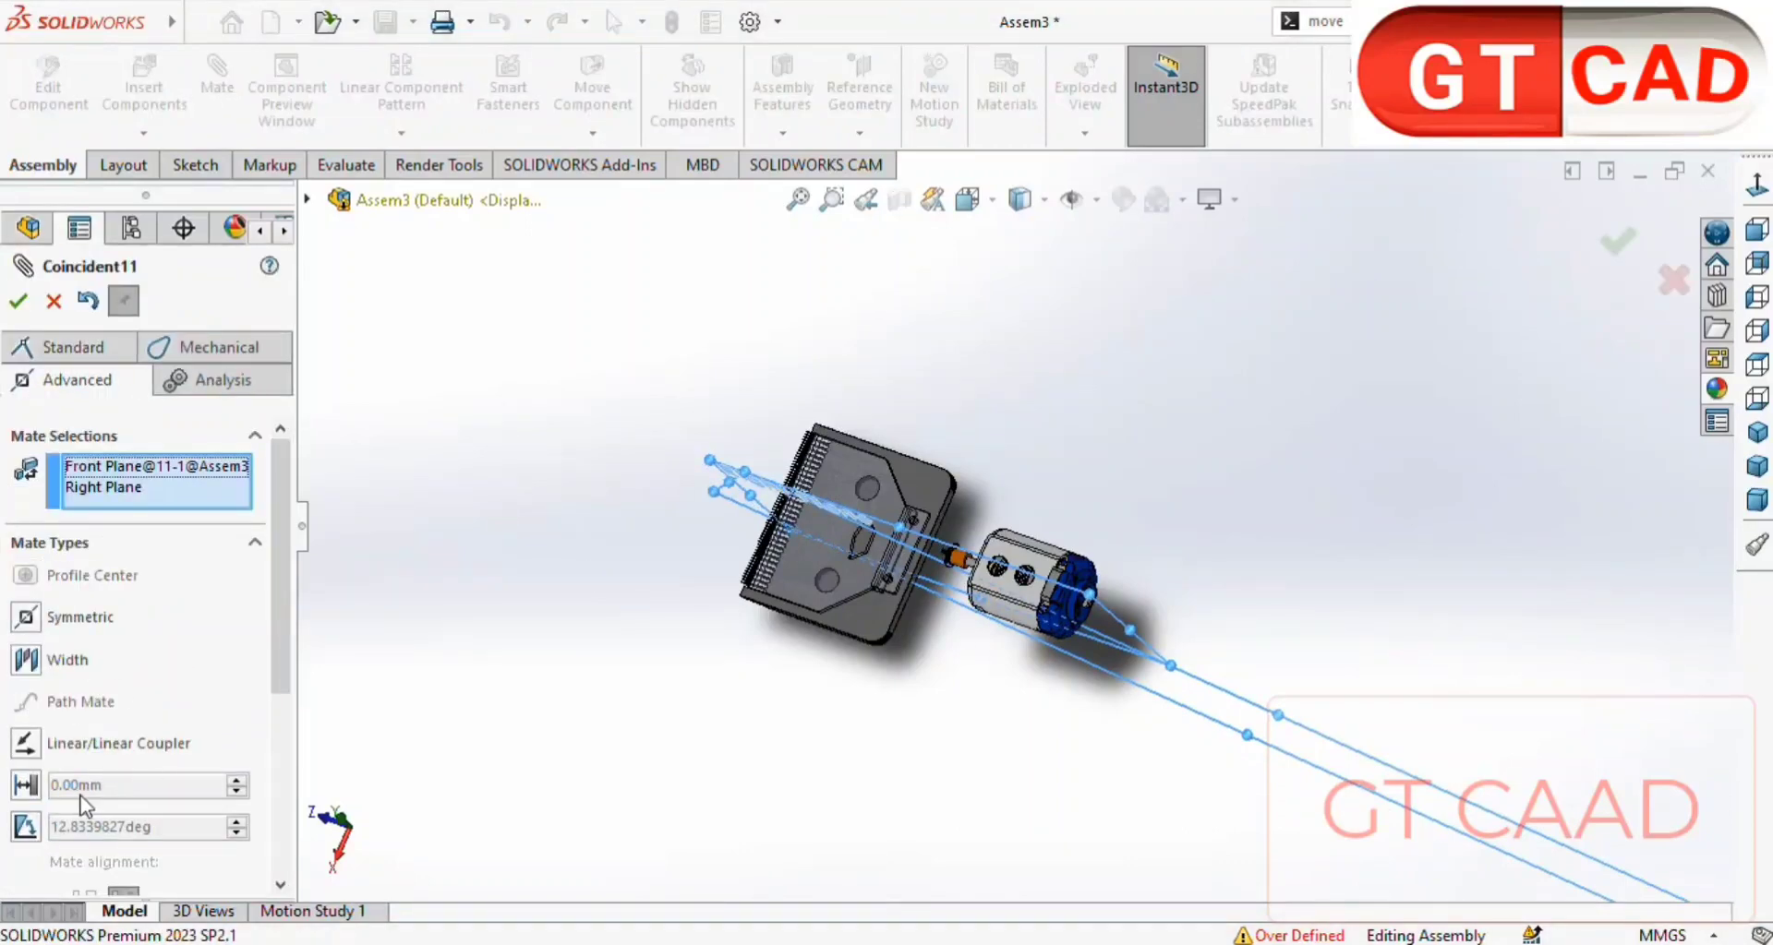
{"action": "left_click", "coordinate": [83, 826]}
{"action": "double_click", "coordinate": [82, 743]}
{"action": "type", "text": "-5"}
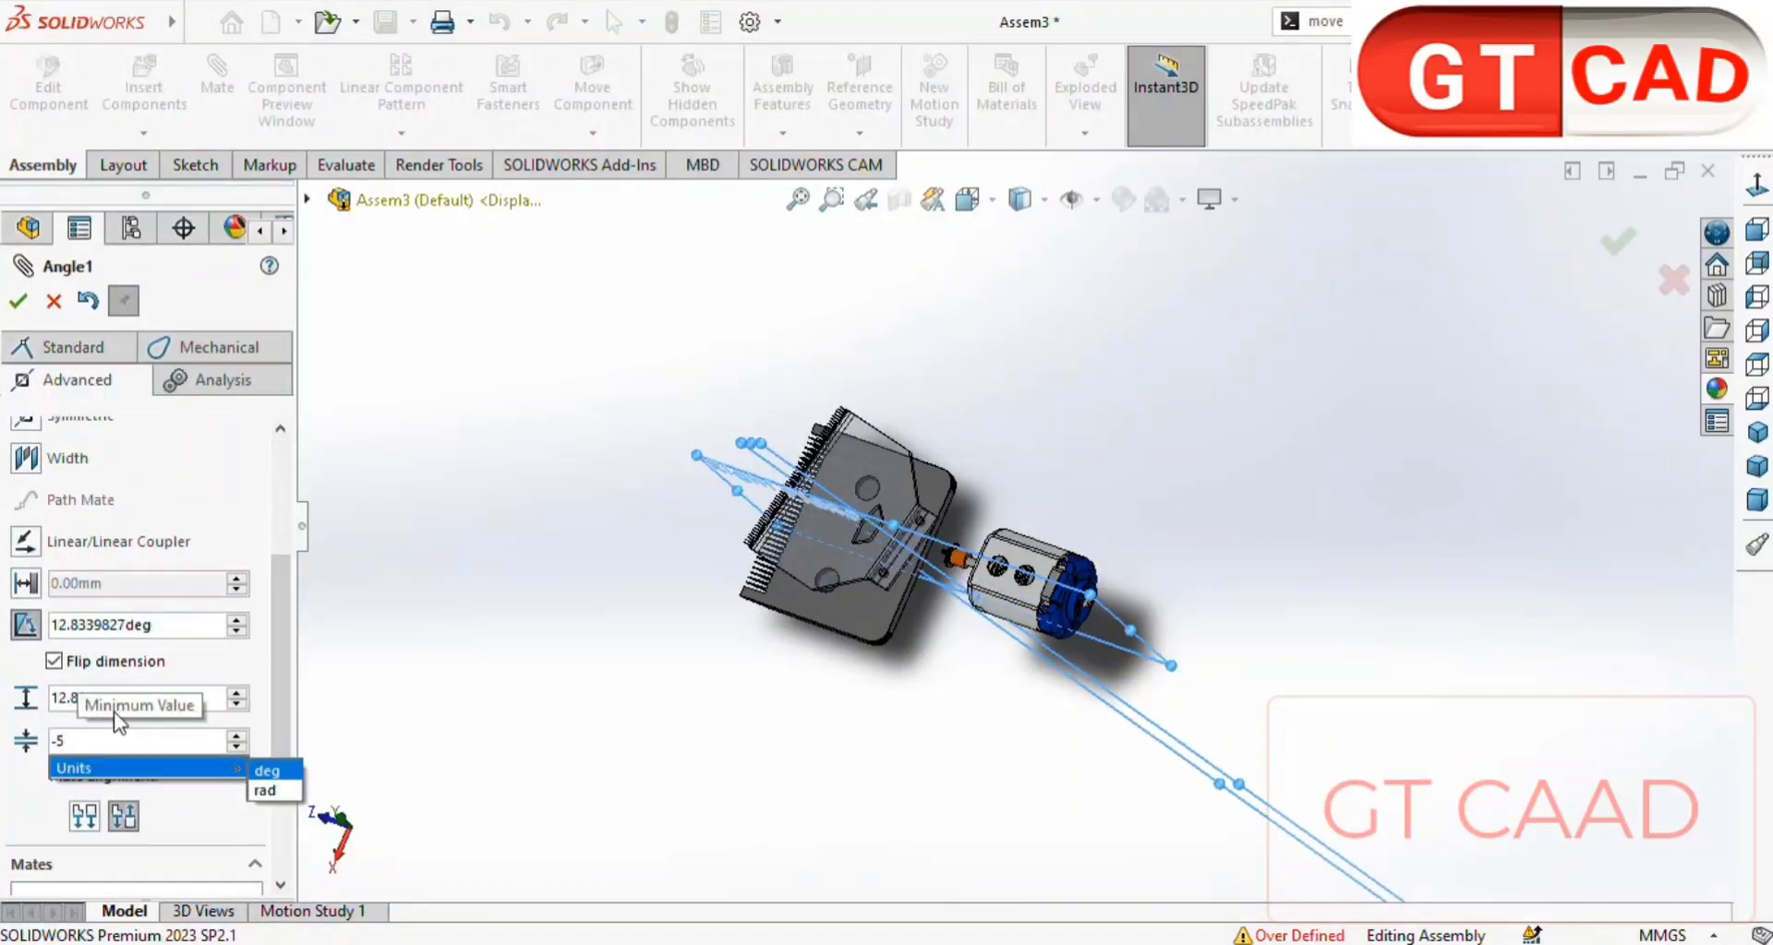
{"action": "key", "text": "Return"}
{"action": "left_click", "coordinate": [90, 706]}
{"action": "type", "text": "5"}
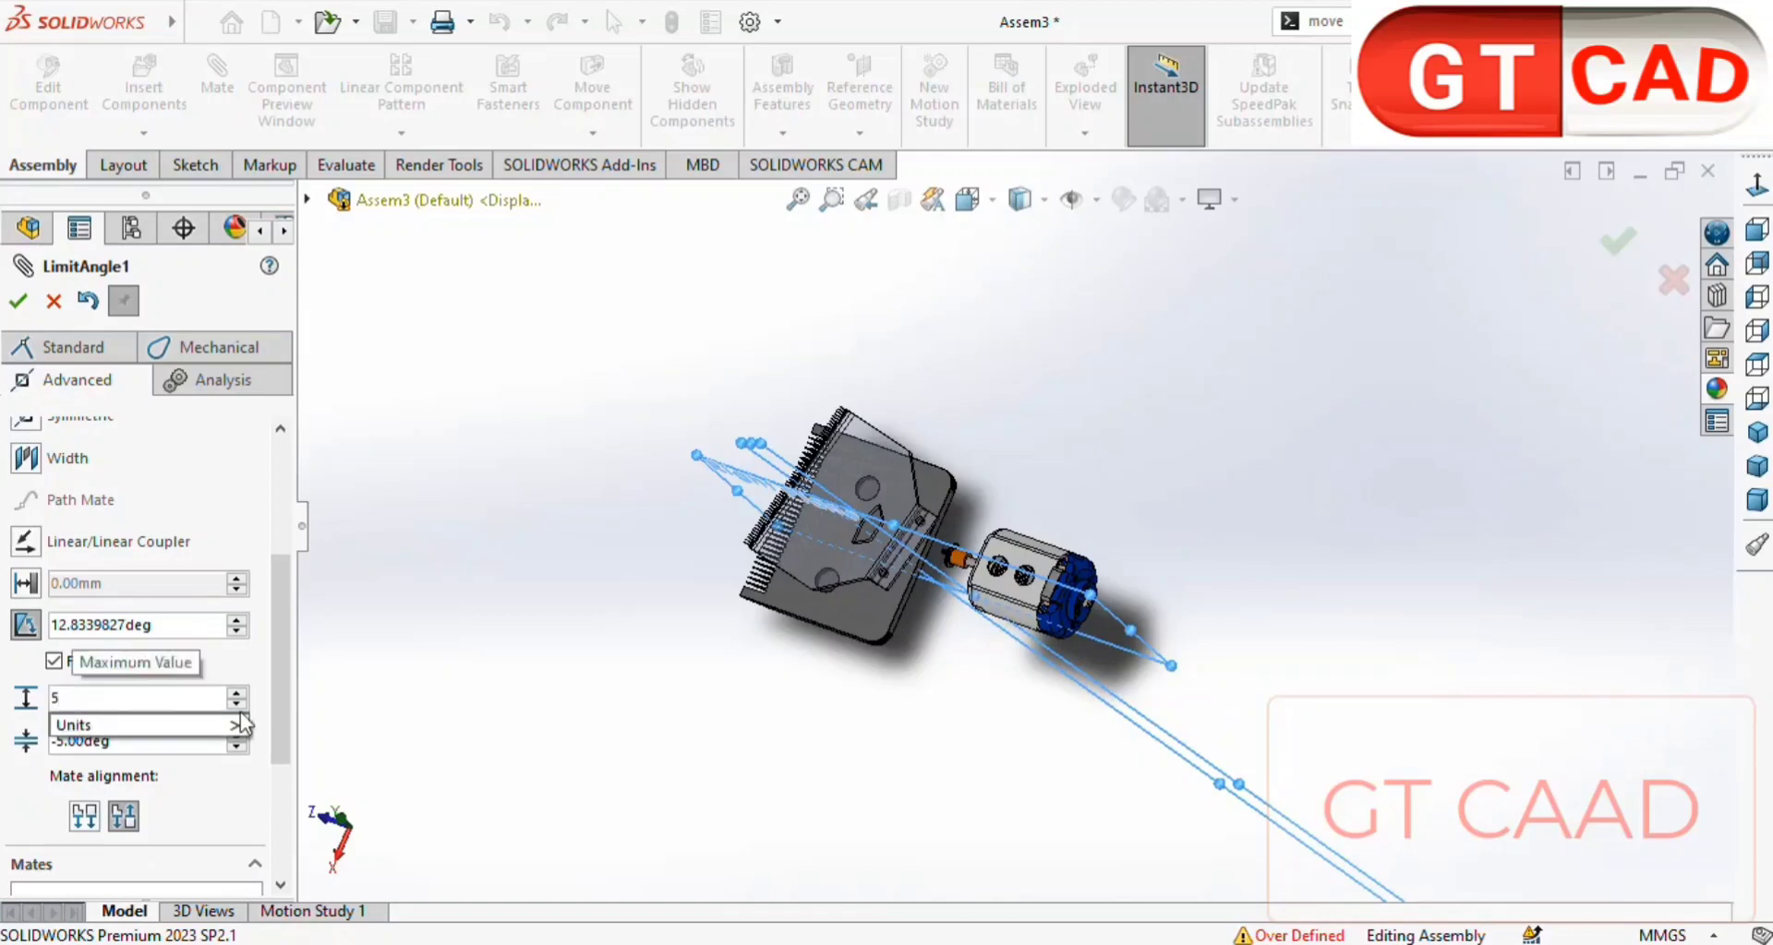
{"action": "key", "text": "Return"}
{"action": "left_click", "coordinate": [16, 301]}
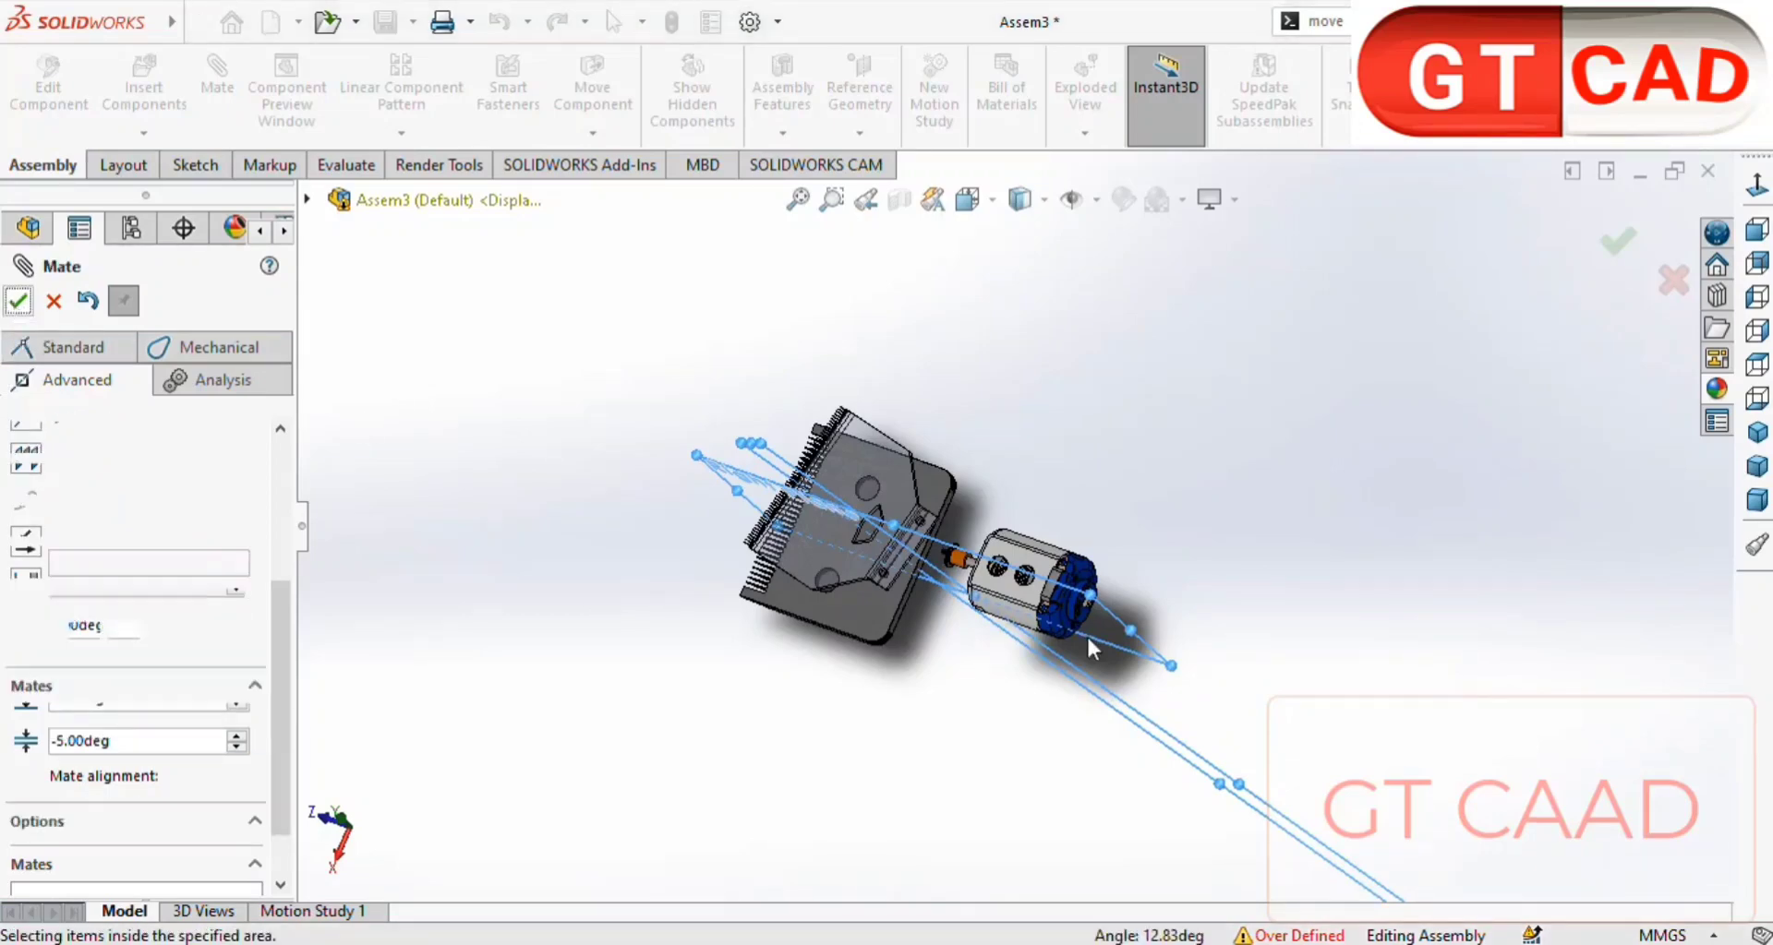
{"action": "key", "text": "Escape"}
- Float the grey blade 12<2> instead of keeping it fixed
{"action": "left_click", "coordinate": [855, 630]}
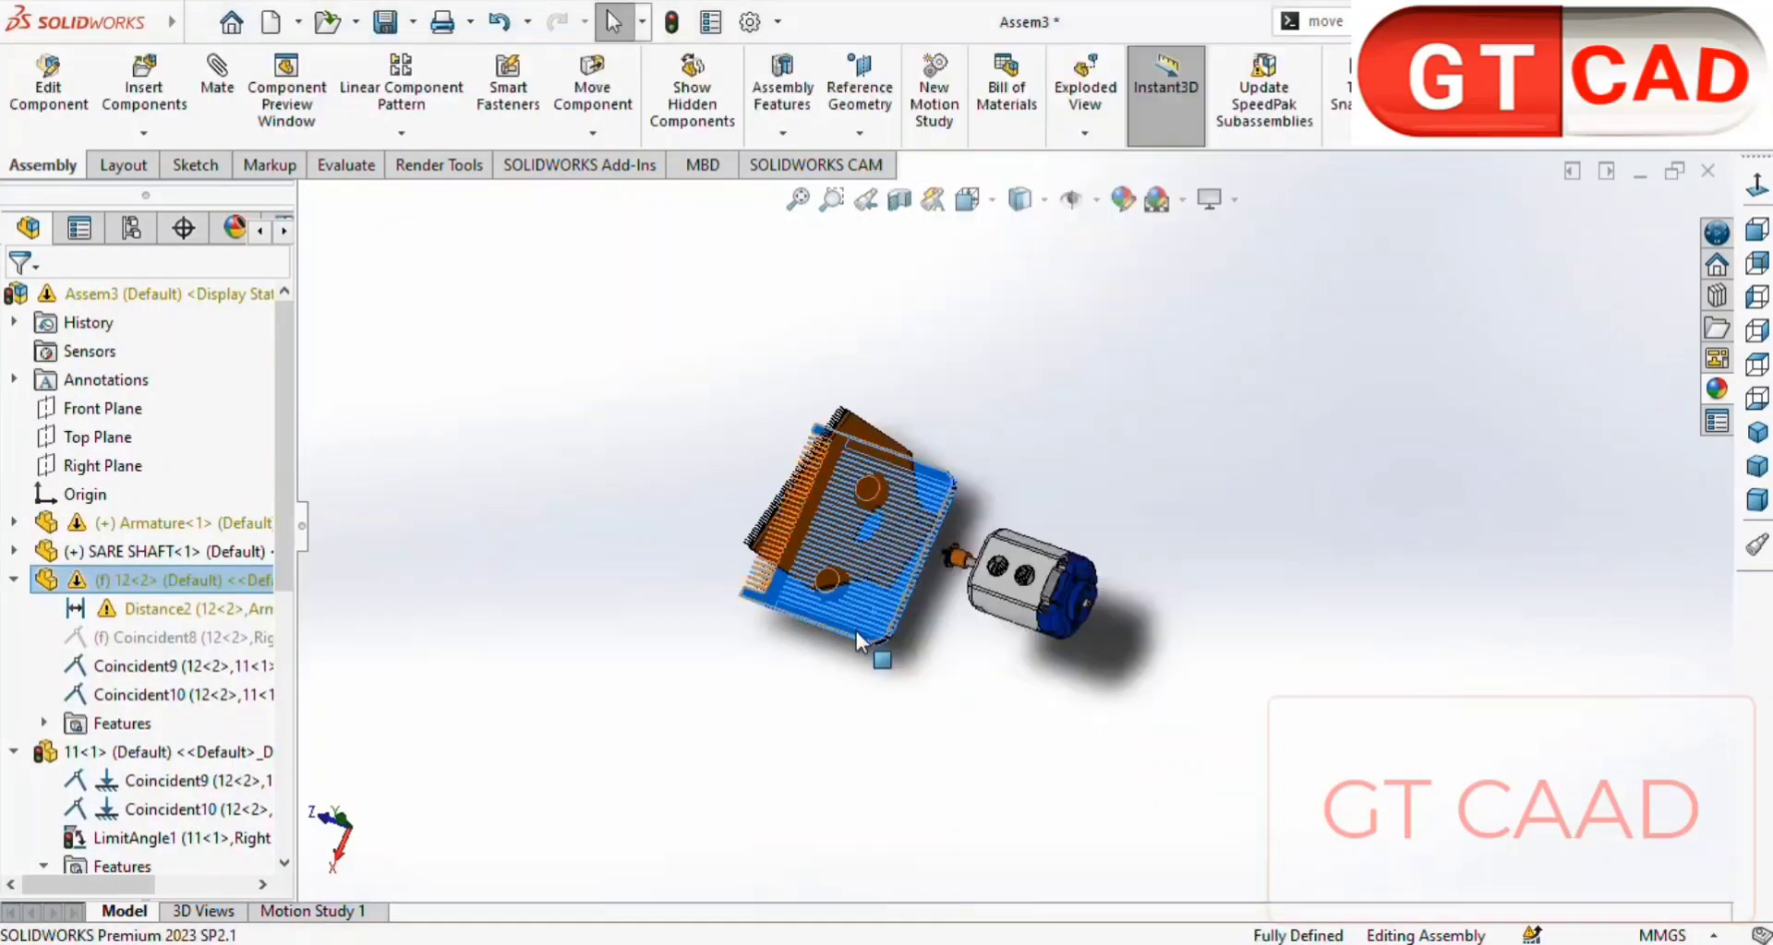
{"action": "middle_click_drag", "start_coordinate": [803, 681], "coordinate": [914, 646]}
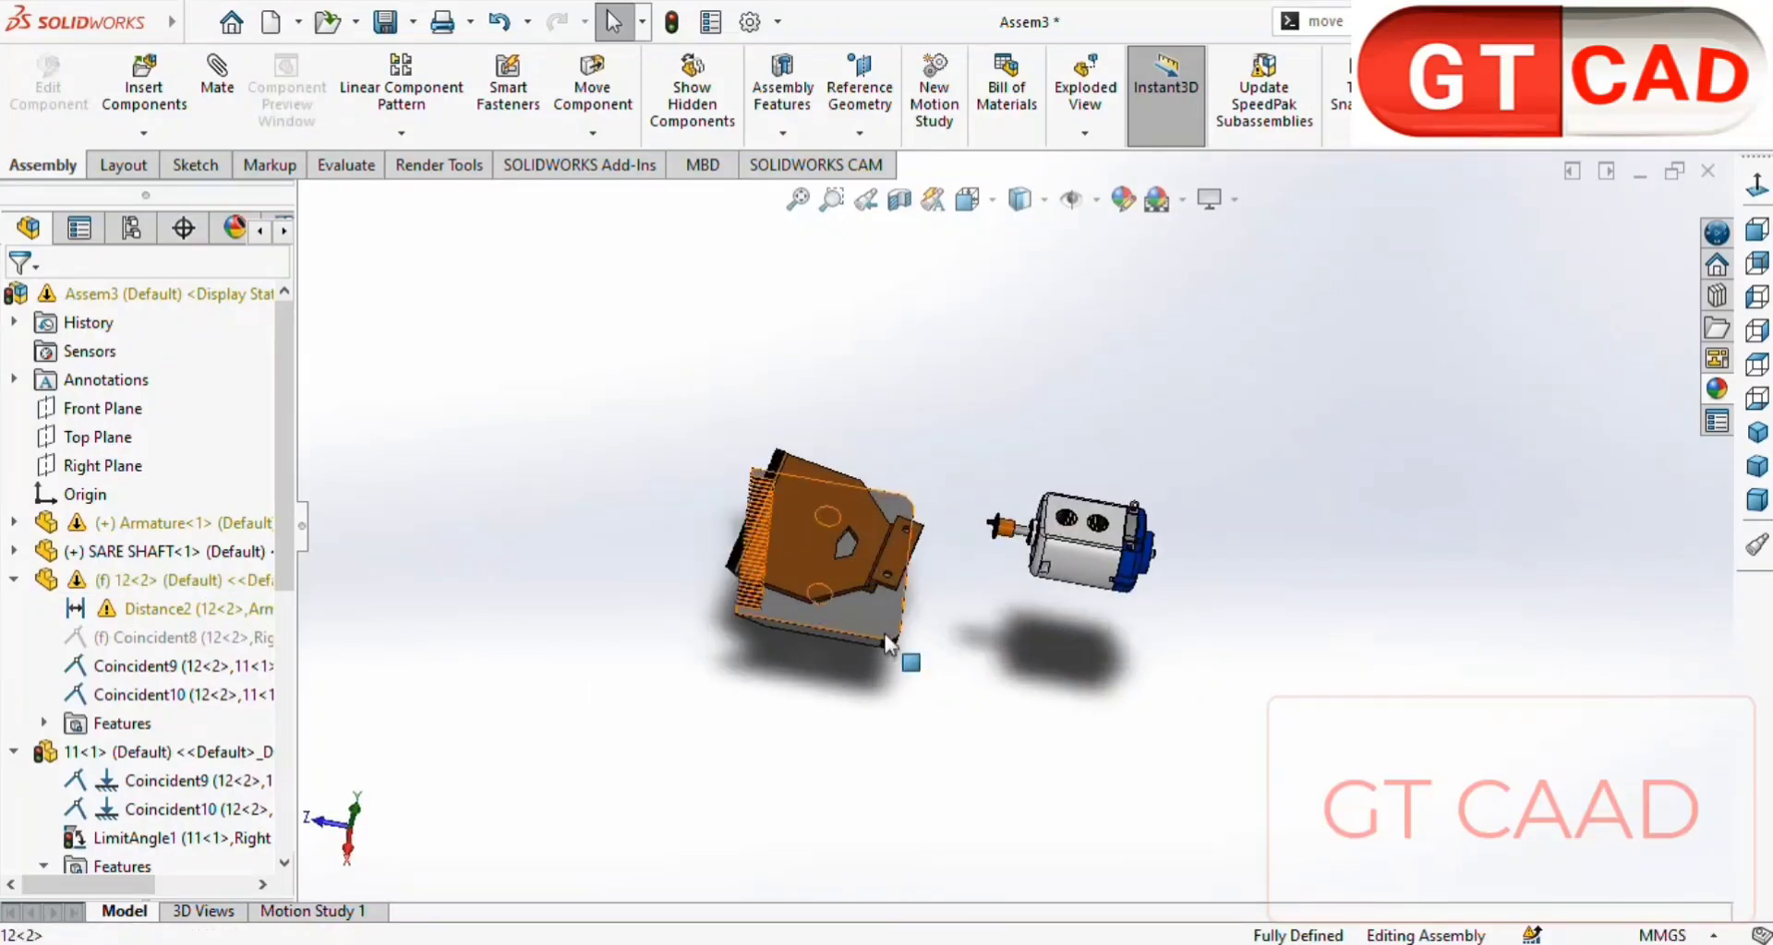
{"action": "left_click", "coordinate": [882, 628]}
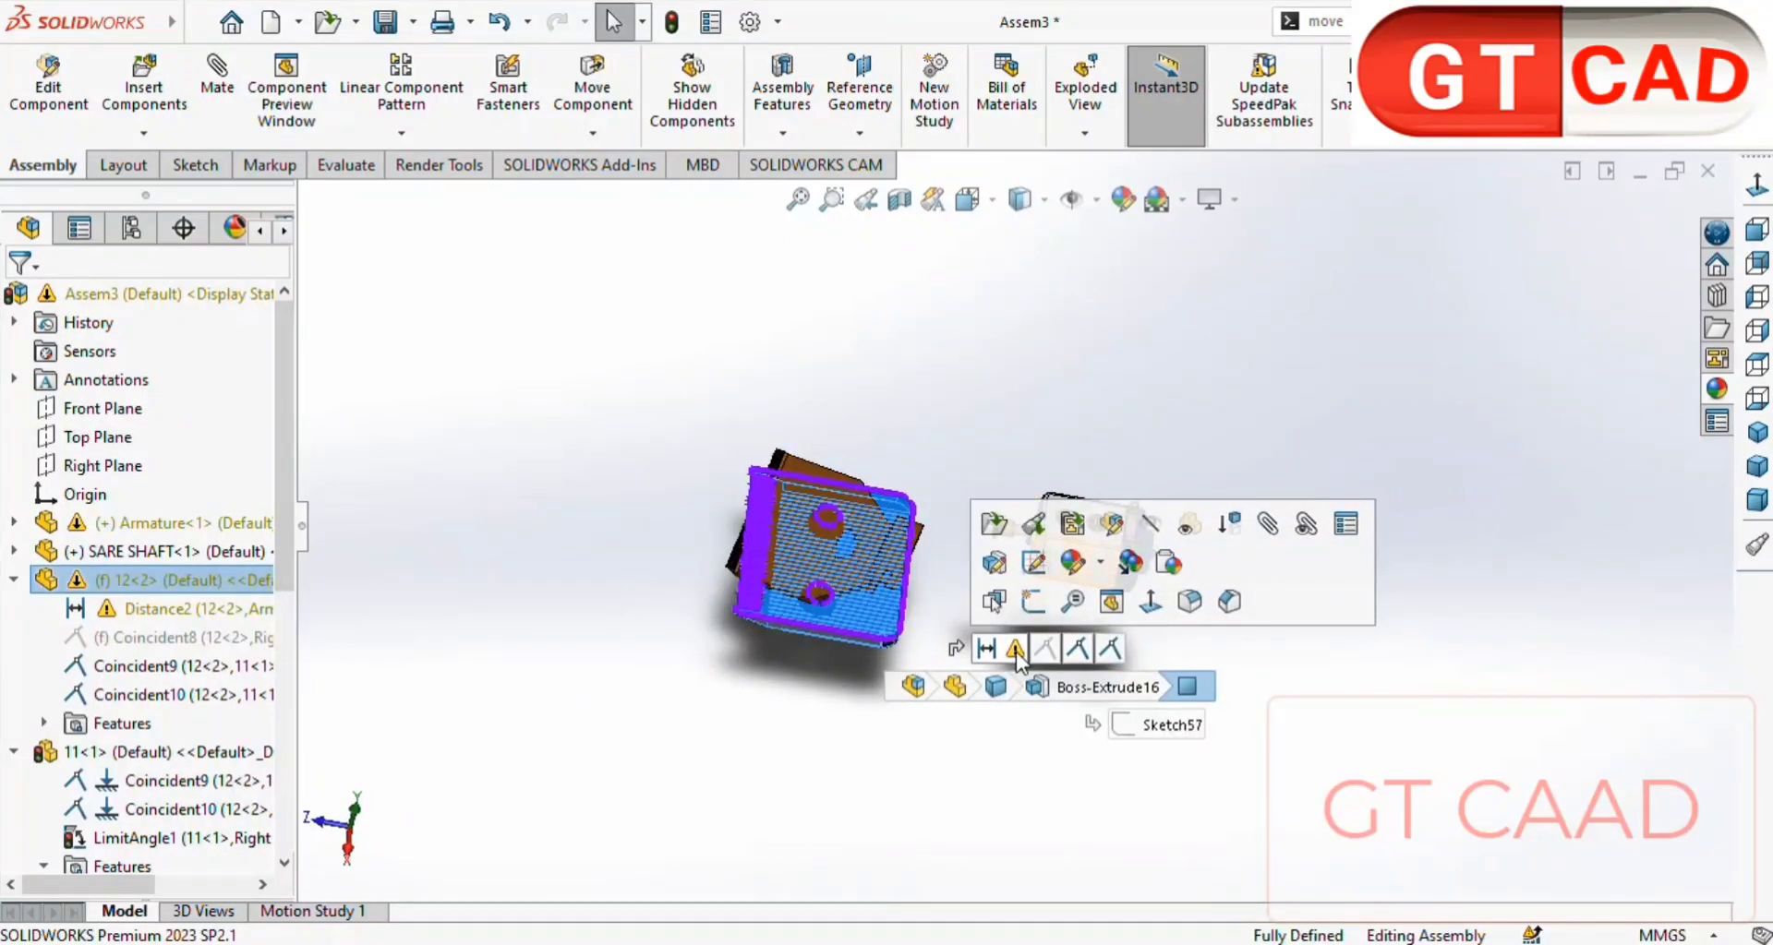
{"action": "right_click", "coordinate": [878, 619]}
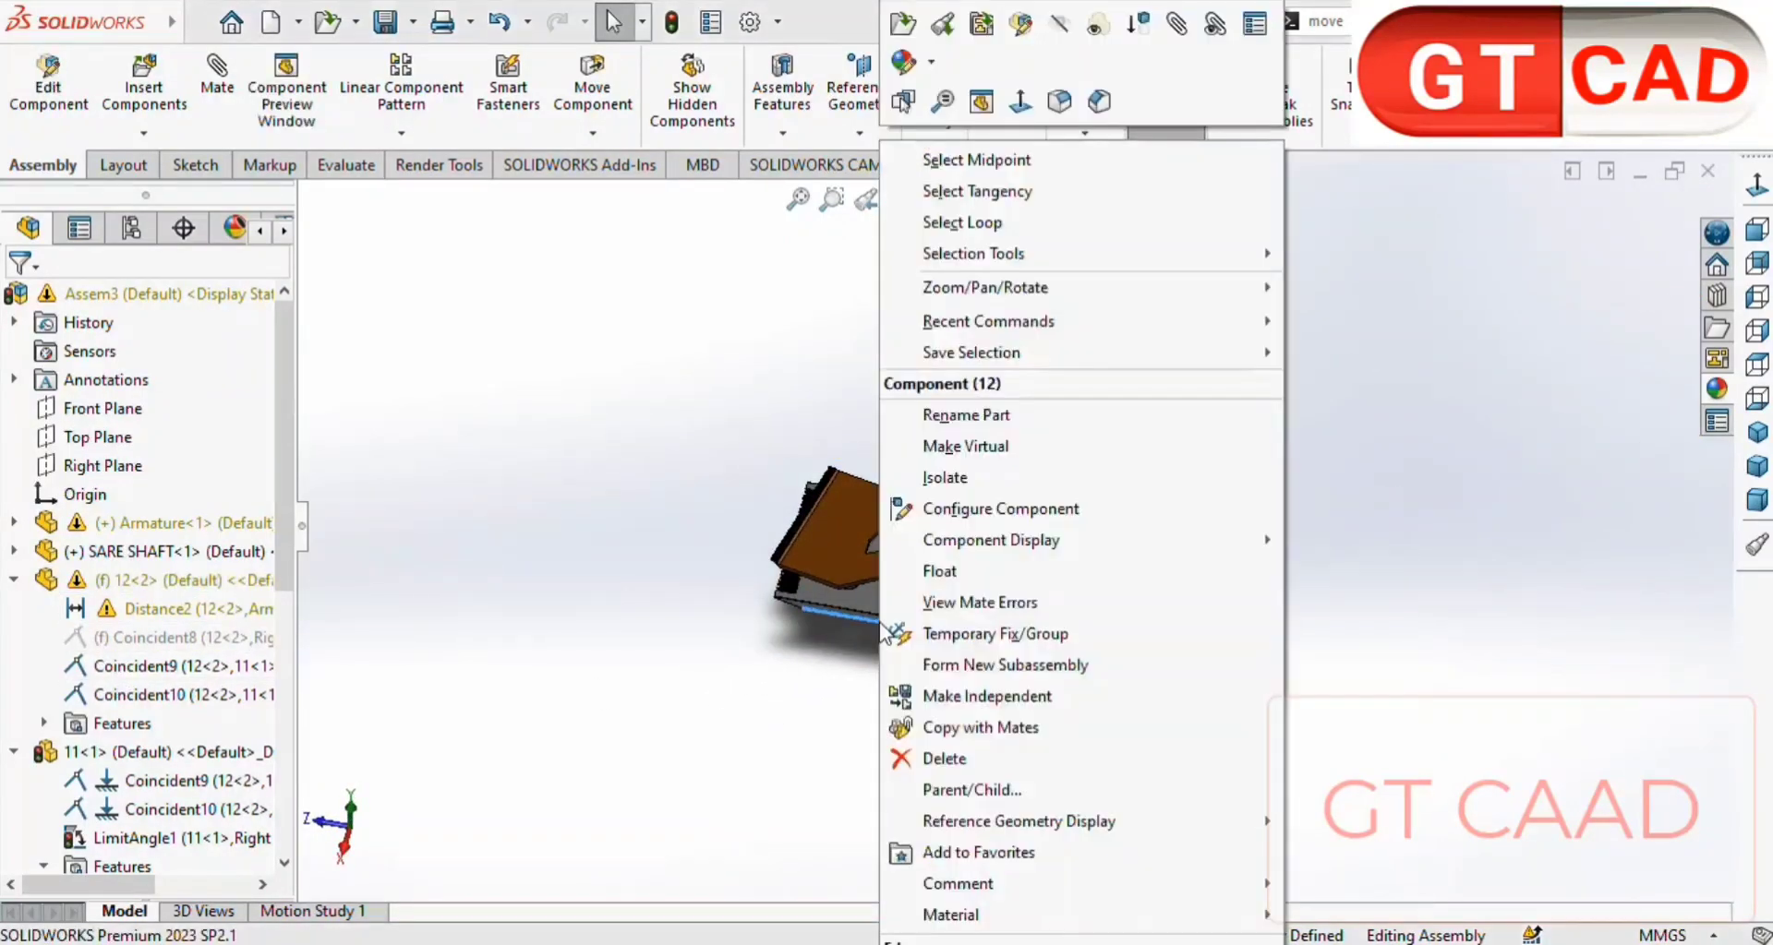
{"action": "left_click", "coordinate": [937, 570]}
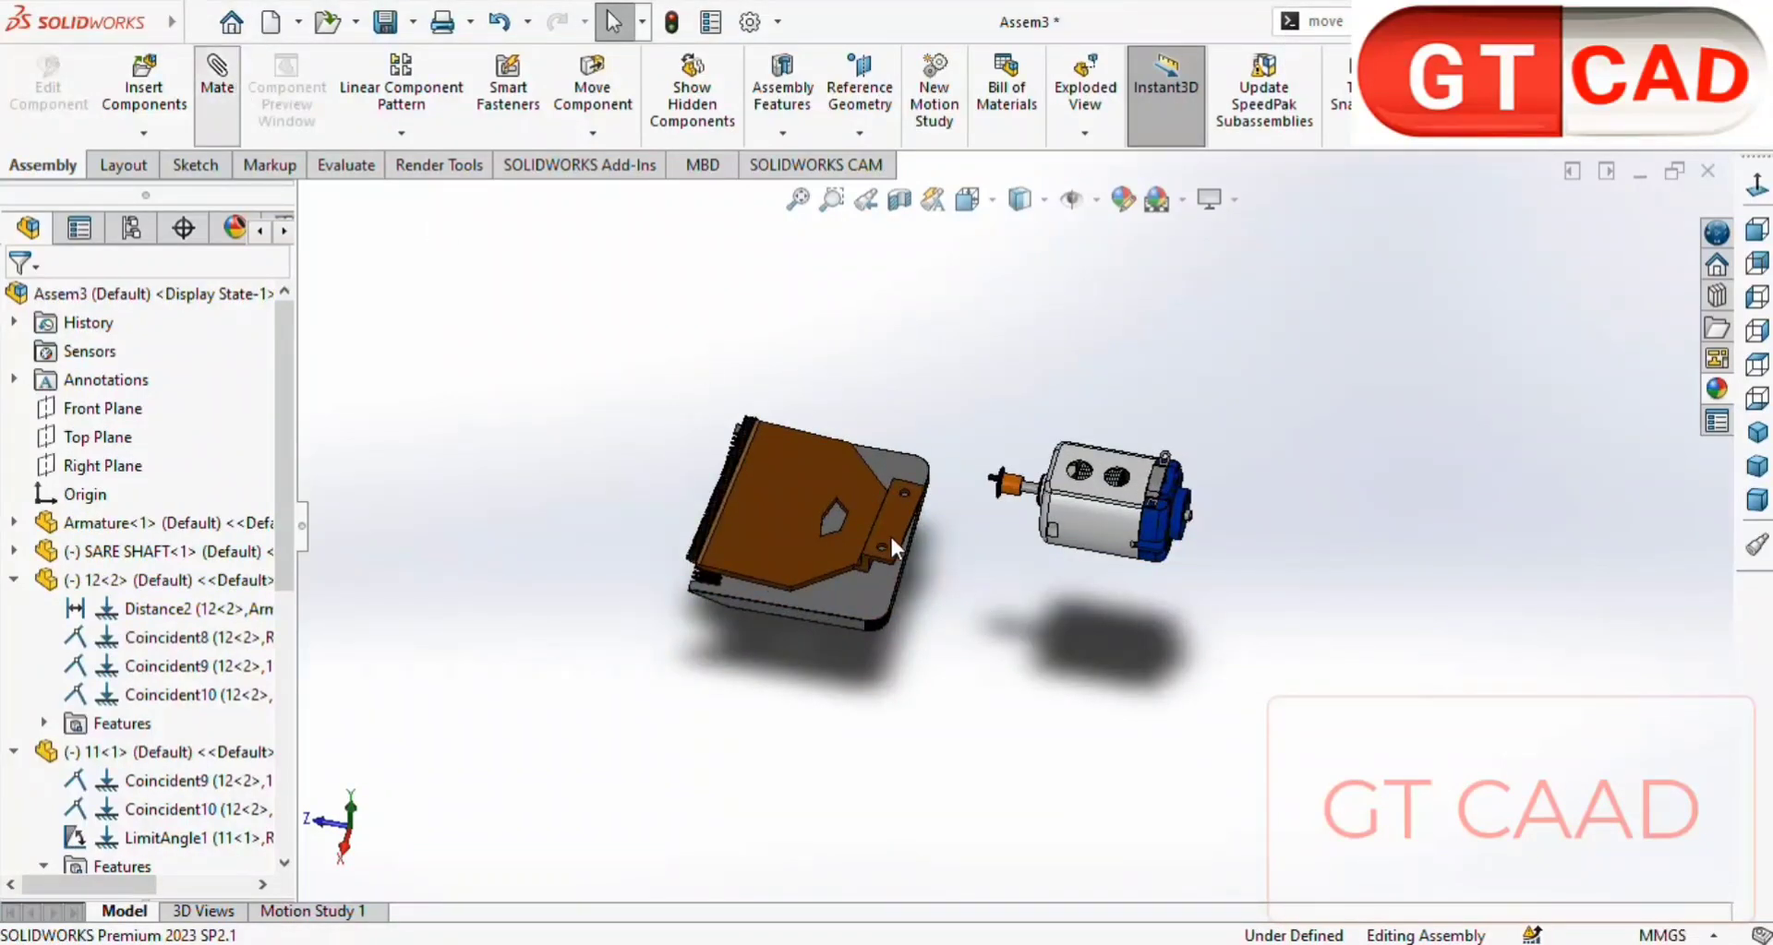
- Mate a face of part 11 to a face of the grey blade
{"action": "scroll", "coordinate": [903, 533], "scroll_direction": "down", "scroll_amount": 5}
{"action": "left_click", "coordinate": [934, 590]}
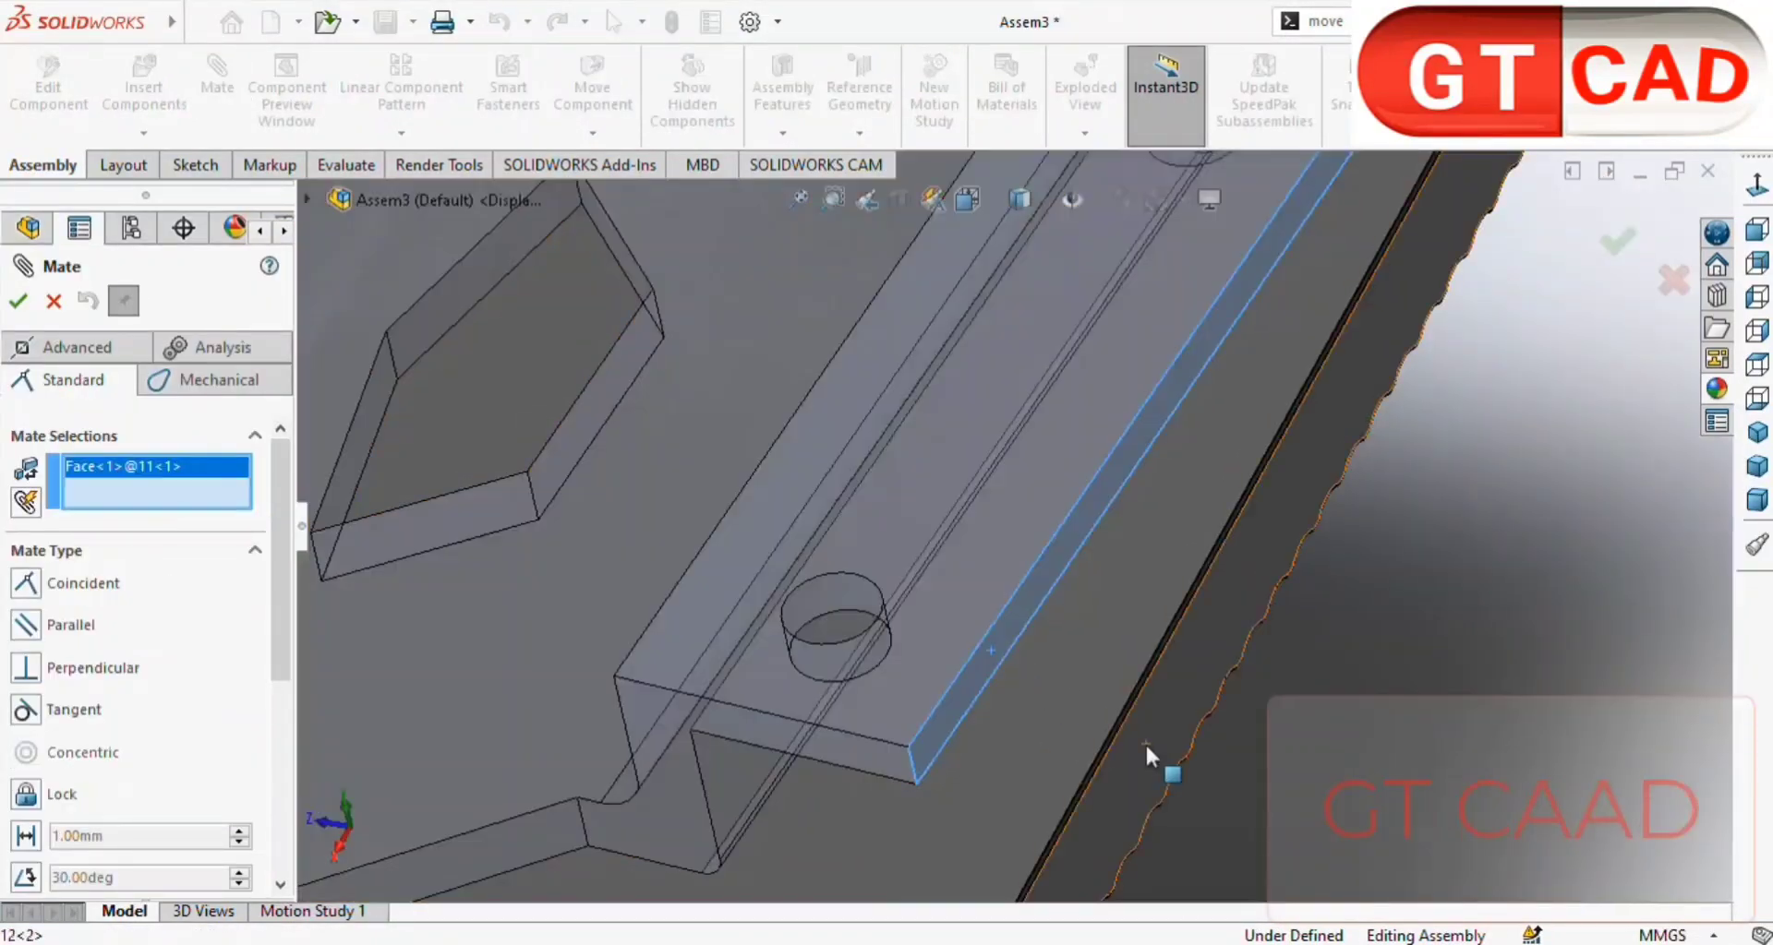
{"action": "left_click", "coordinate": [1145, 742]}
{"action": "left_click", "coordinate": [1515, 791]}
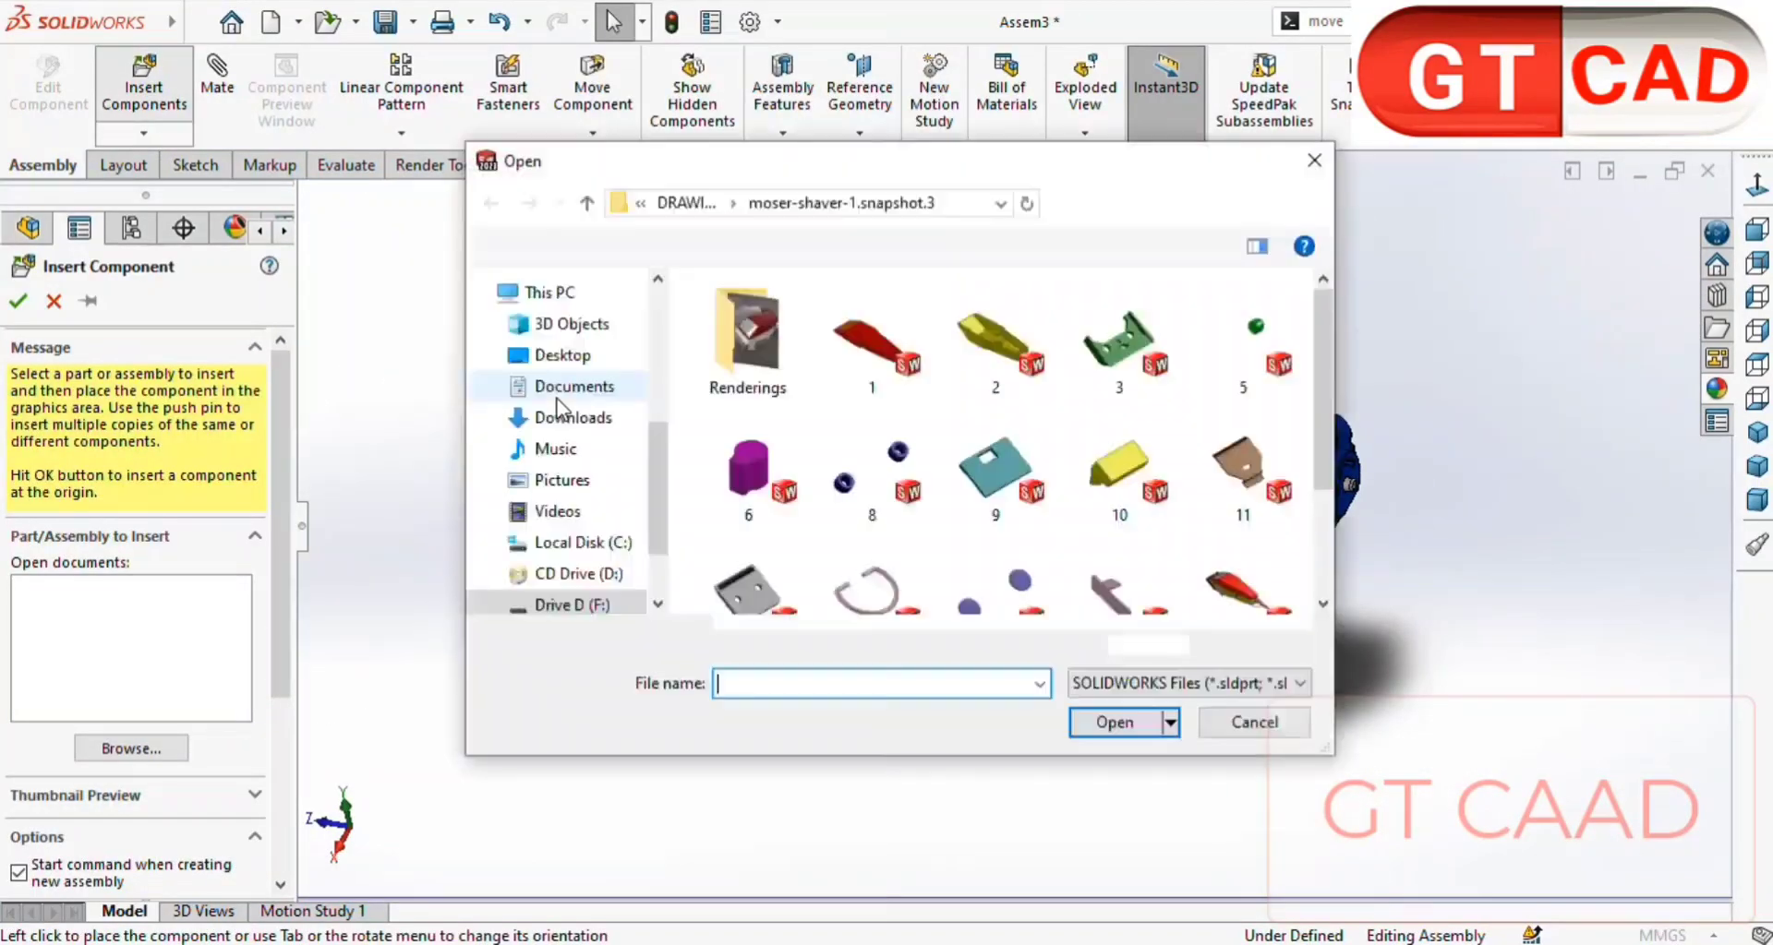
- Insert the pink Part2 bracket near the blades
{"action": "left_click", "coordinate": [587, 202]}
{"action": "double_click", "coordinate": [1069, 383]}
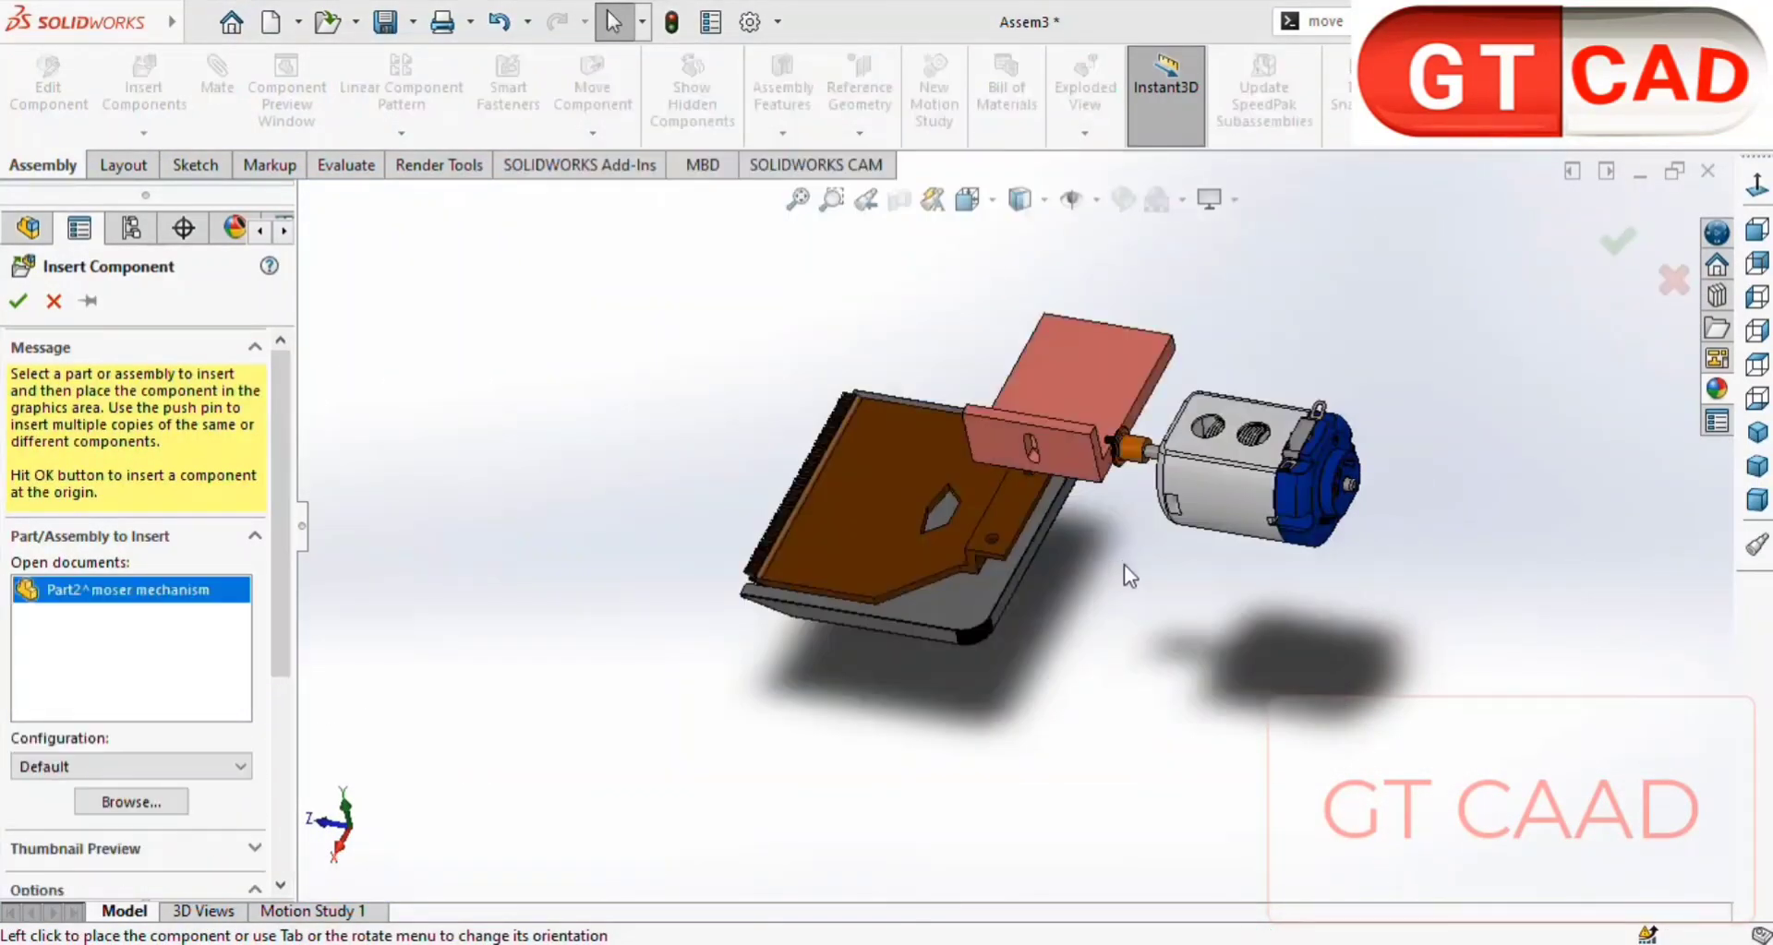
{"action": "left_click", "coordinate": [1086, 654]}
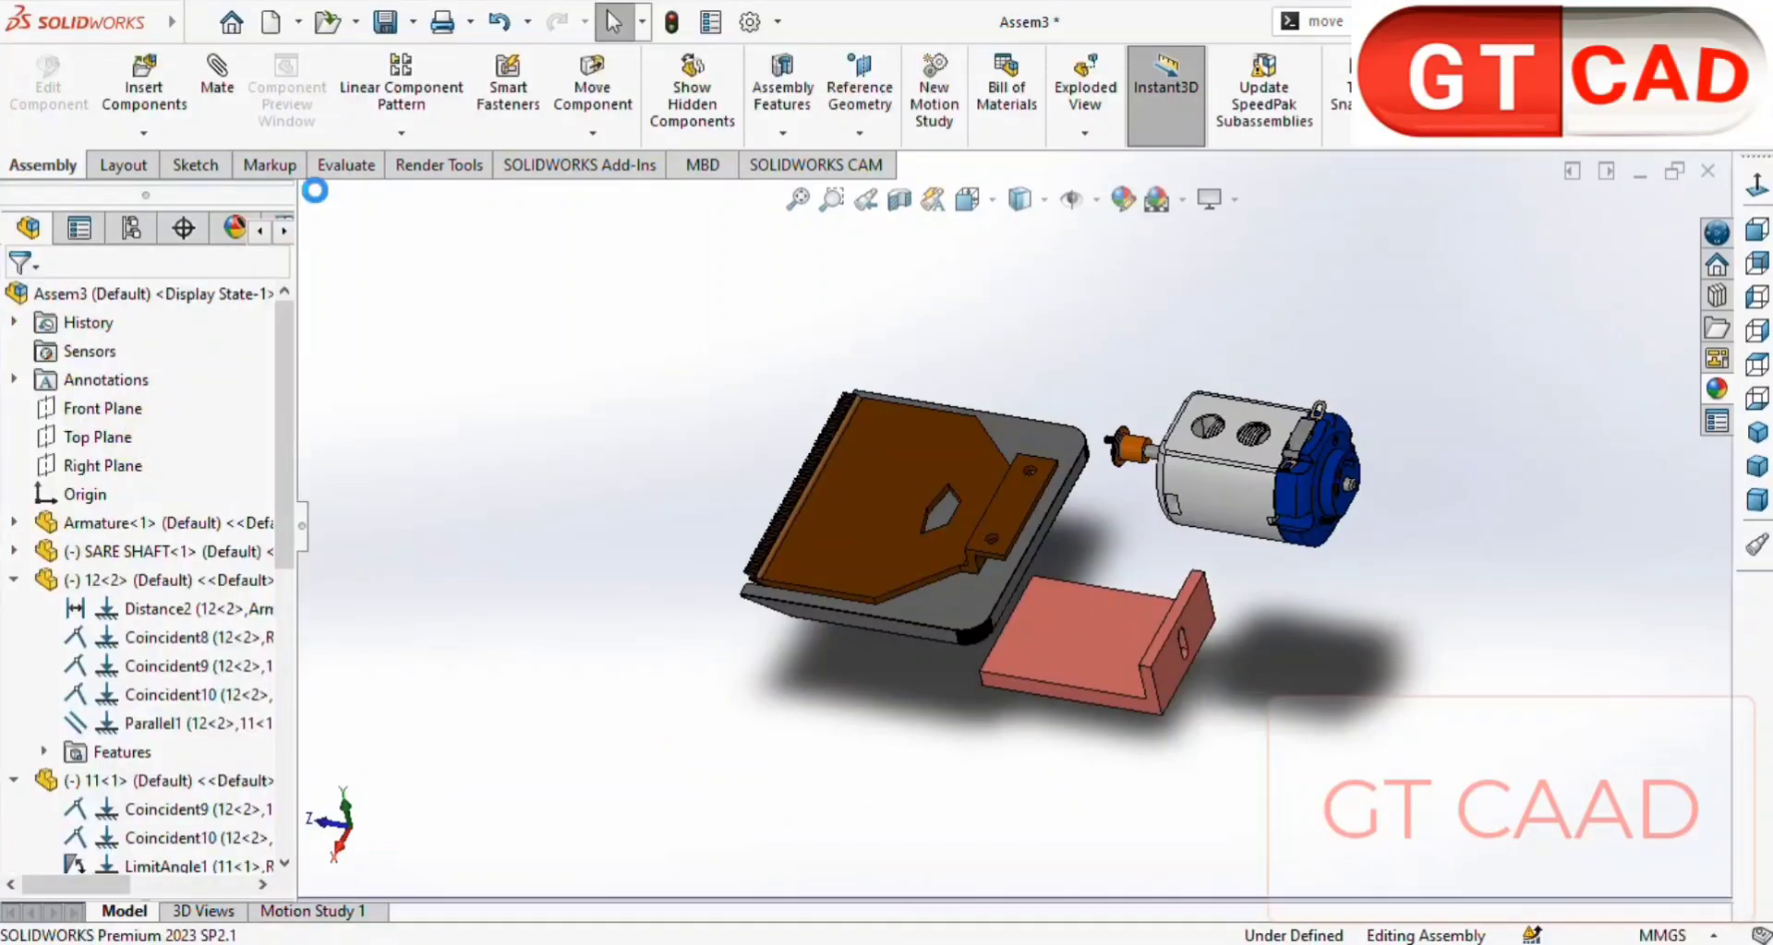
- Add a coincident mate to the pink bracket and pick its face against part 11
{"action": "scroll", "coordinate": [1004, 652], "scroll_direction": "down", "scroll_amount": 3}
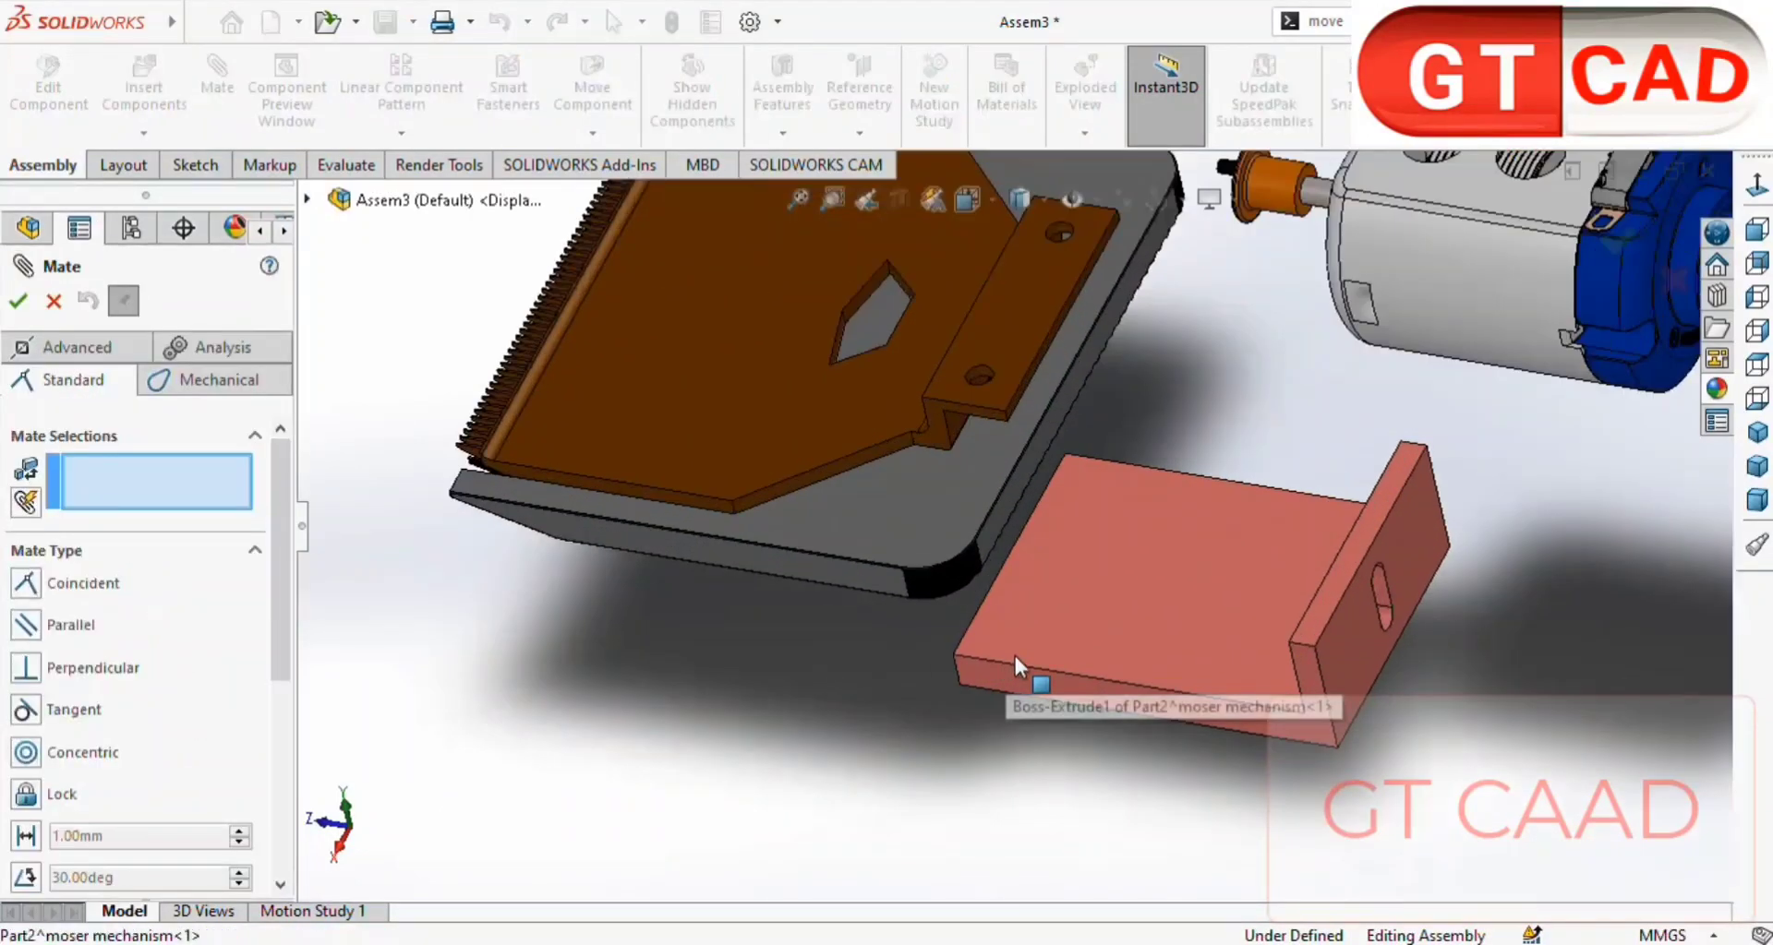
{"action": "left_click", "coordinate": [1014, 652]}
{"action": "middle_click_drag", "start_coordinate": [1093, 596], "coordinate": [1110, 346]}
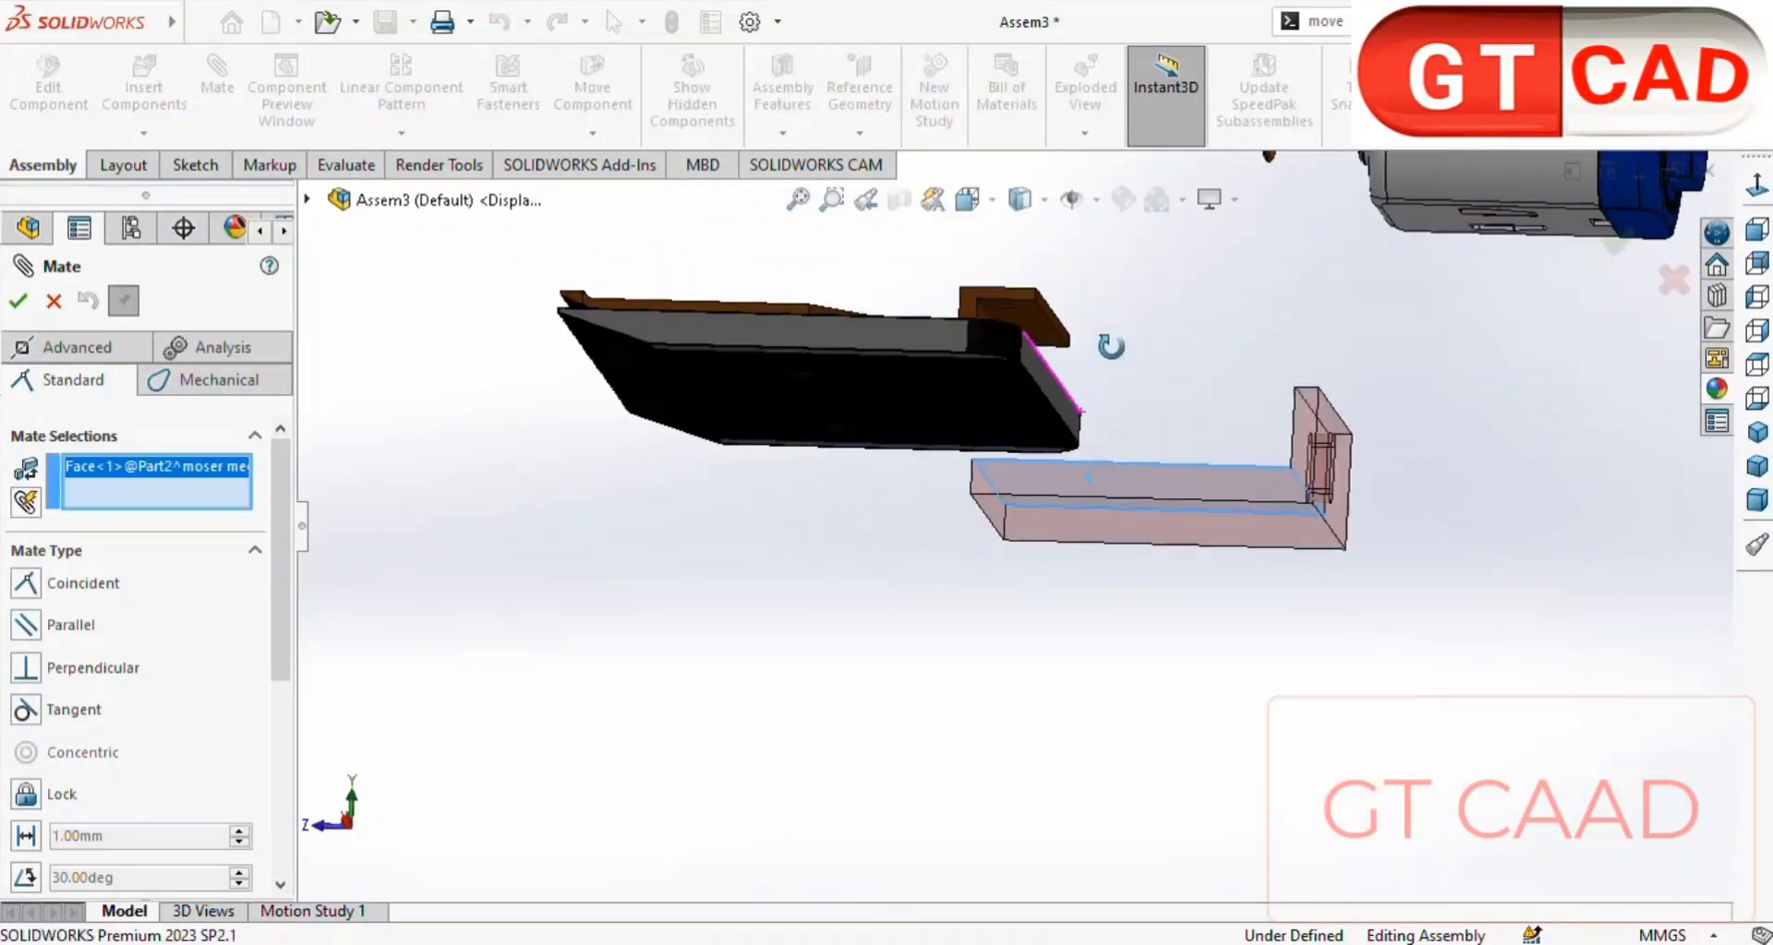
{"action": "left_click", "coordinate": [1678, 424]}
{"action": "scroll", "coordinate": [969, 417], "scroll_direction": "down", "scroll_amount": 5}
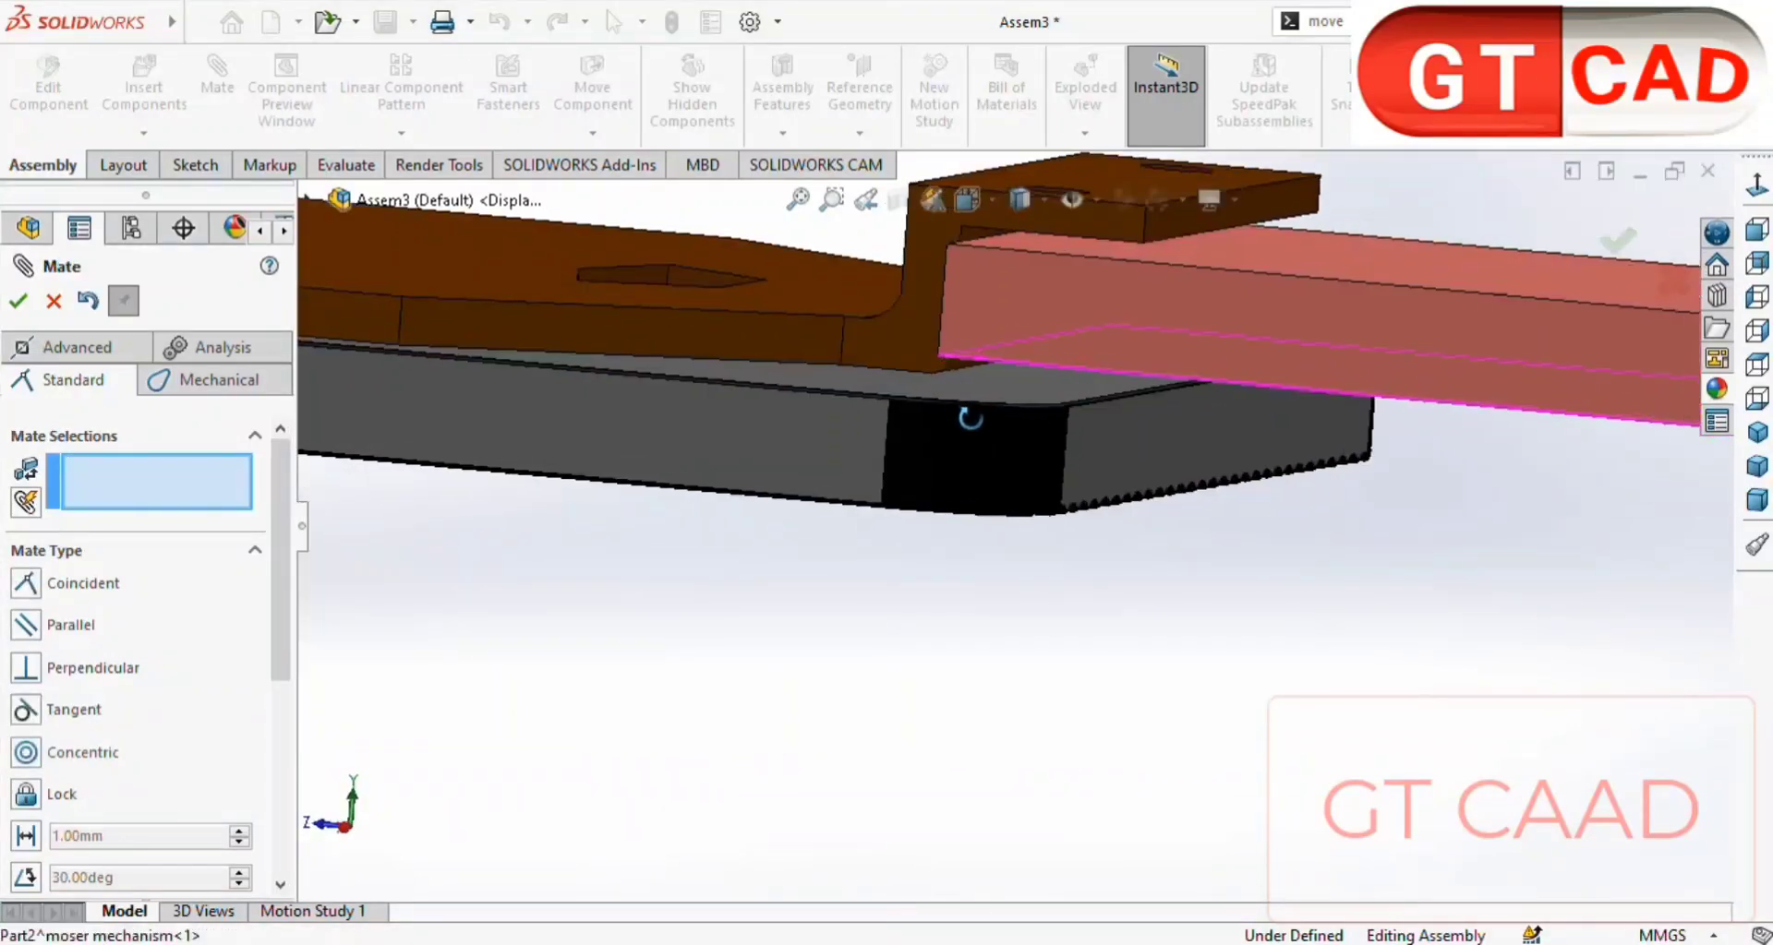
{"action": "left_click", "coordinate": [975, 233]}
{"action": "middle_click_drag", "start_coordinate": [975, 234], "coordinate": [1006, 329]}
{"action": "left_click", "coordinate": [910, 314]}
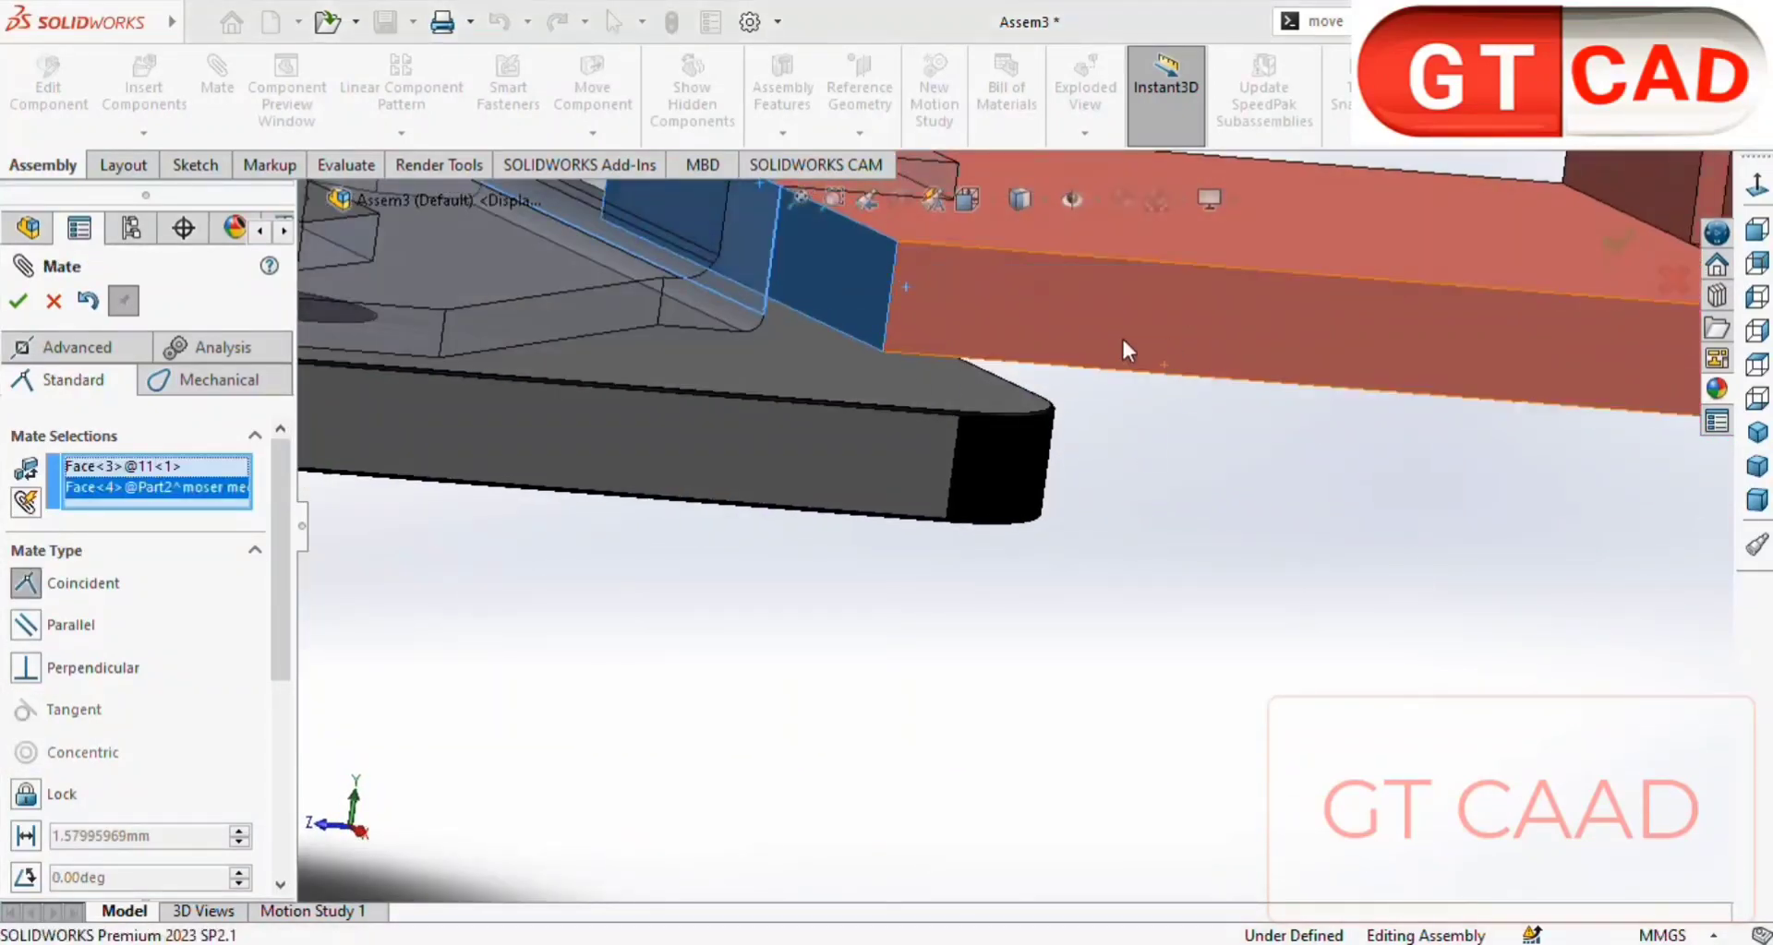
{"action": "mouse_move", "coordinate": [1121, 335]}
{"action": "middle_mouse_down"}
{"action": "mouse_move", "coordinate": [855, 317]}
{"action": "mouse_move", "coordinate": [854, 514]}
{"action": "middle_mouse_up"}
- Centre the blade between the bracket's side faces with a Width1 mate
{"action": "left_click", "coordinate": [76, 347]}
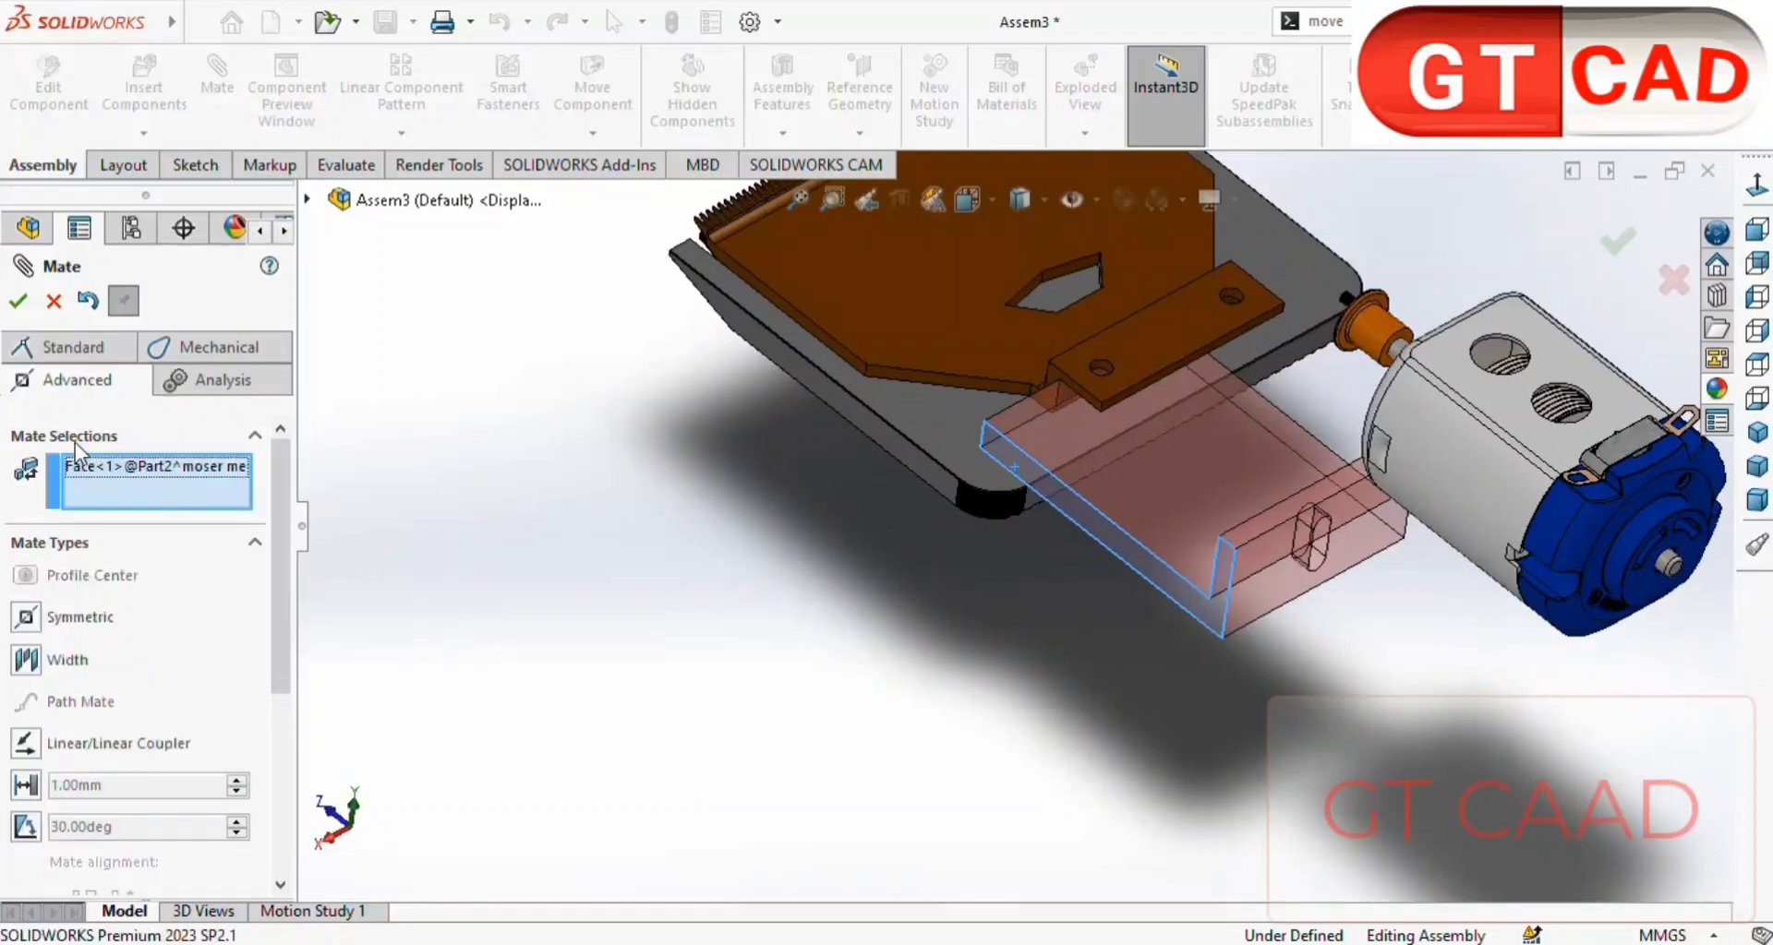
{"action": "left_click", "coordinate": [28, 658]}
{"action": "middle_click_drag", "start_coordinate": [646, 600], "coordinate": [1200, 415]}
{"action": "left_click", "coordinate": [1352, 363]}
{"action": "left_click", "coordinate": [1285, 497]}
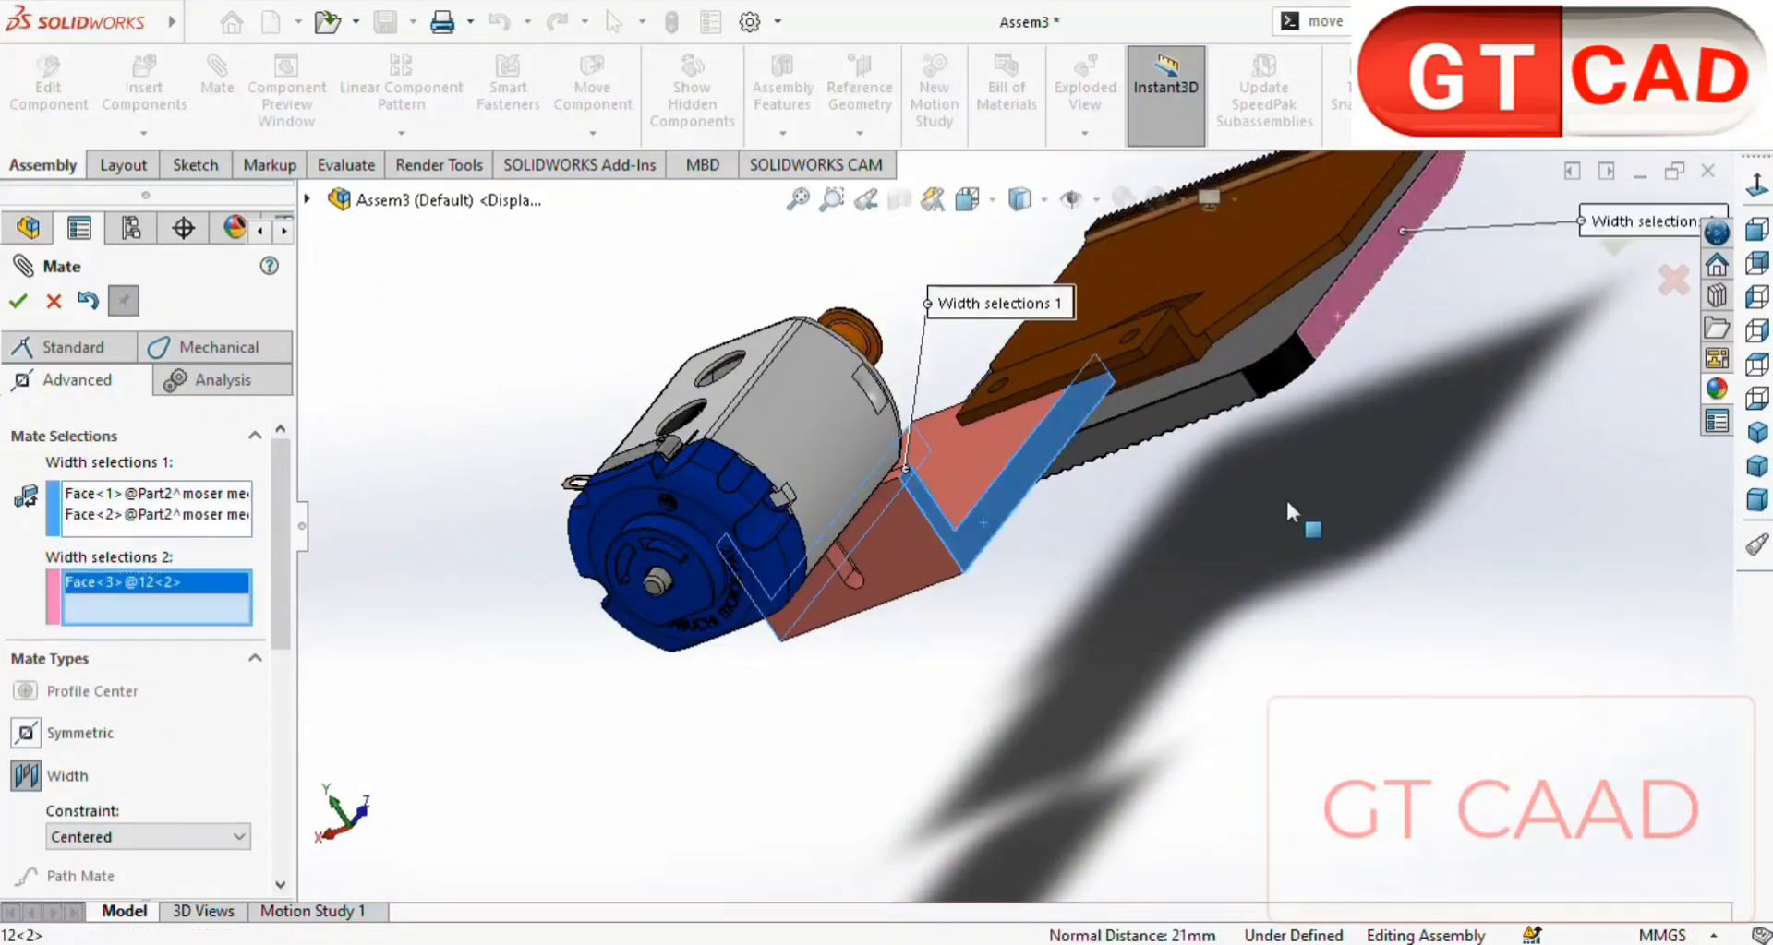
{"action": "middle_click_drag", "start_coordinate": [1285, 496], "coordinate": [817, 557]}
{"action": "left_click", "coordinate": [701, 402]}
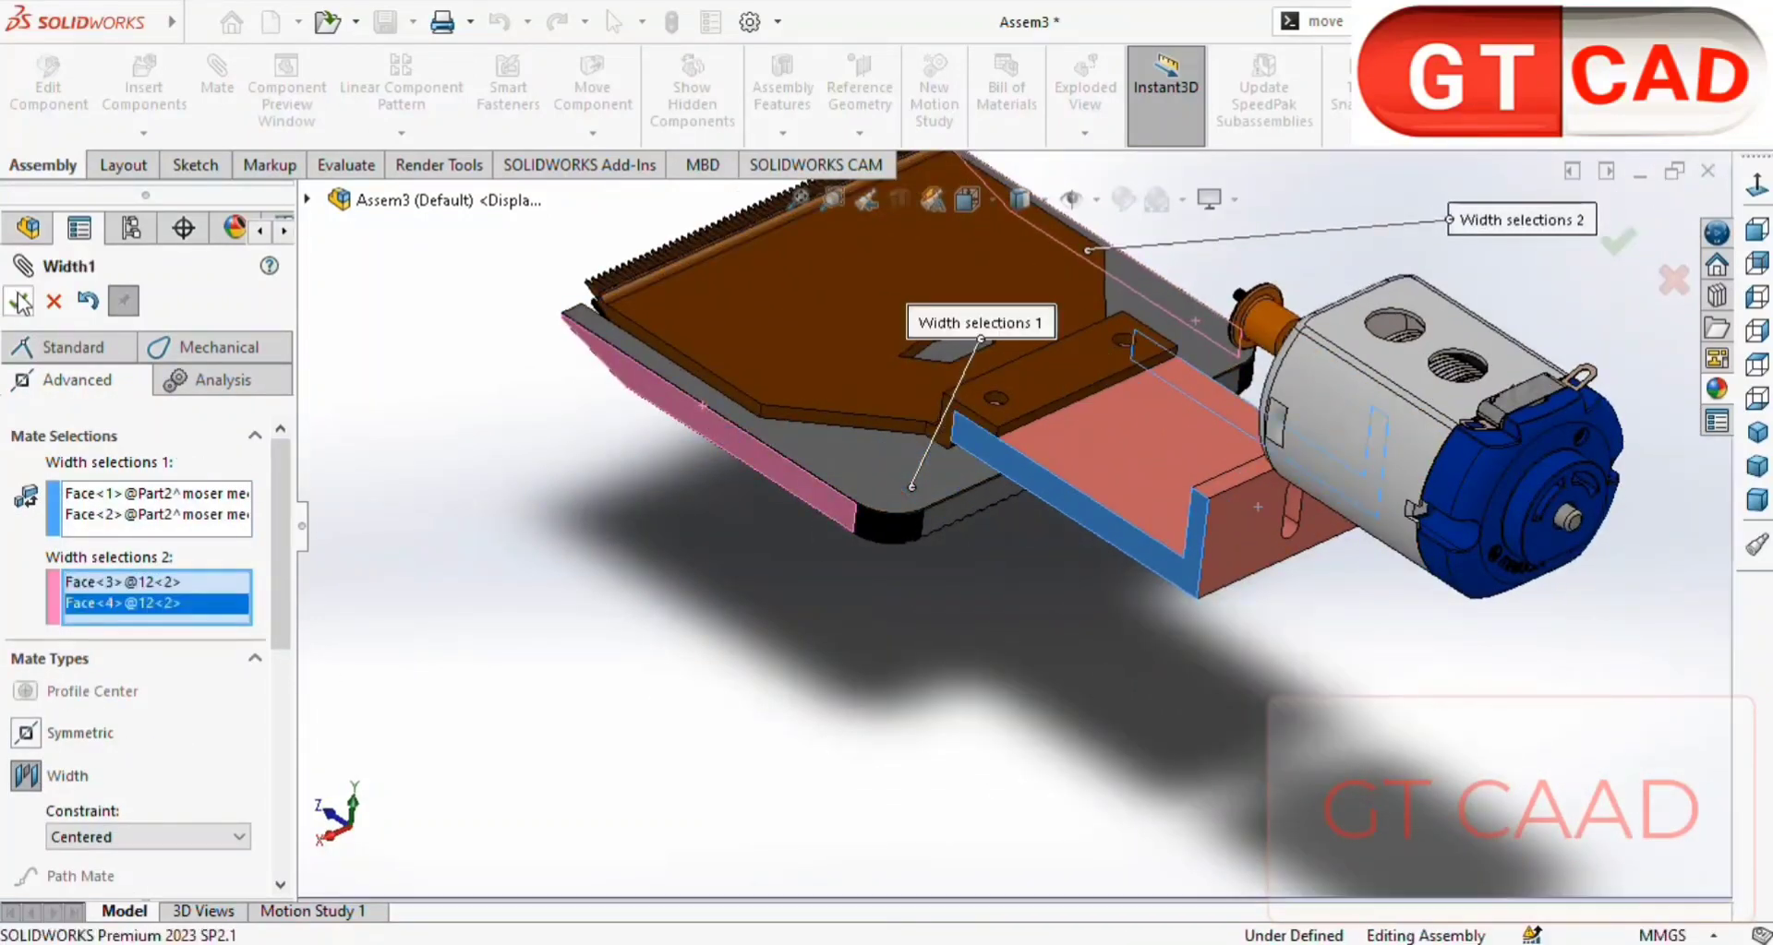
{"action": "key", "text": "Return"}
{"action": "key", "text": "Return"}
{"action": "middle_click_drag", "start_coordinate": [854, 658], "coordinate": [1226, 589]}
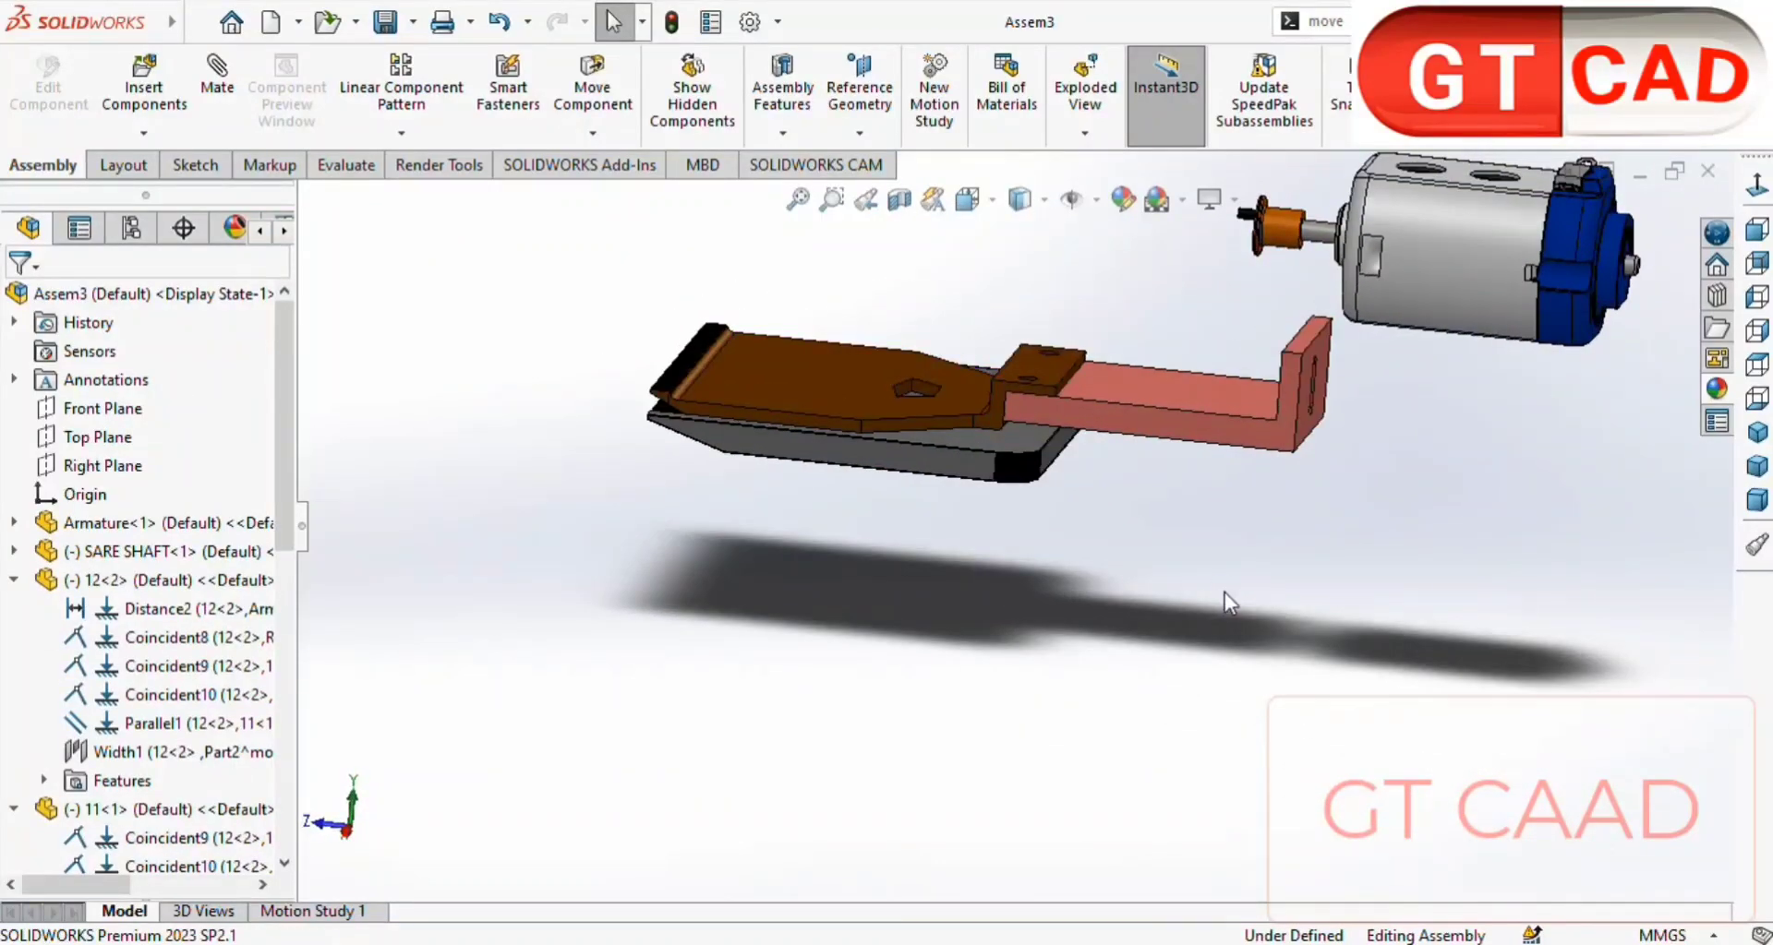
- Swing the pink bracket into position and suppress the Distance2 mate
{"action": "left_click", "coordinate": [1422, 314]}
{"action": "left_click", "coordinate": [1318, 587]}
{"action": "left_click", "coordinate": [1130, 434]}
{"action": "left_click_drag", "start_coordinate": [1130, 434], "coordinate": [914, 393]}
{"action": "left_click", "coordinate": [812, 443]}
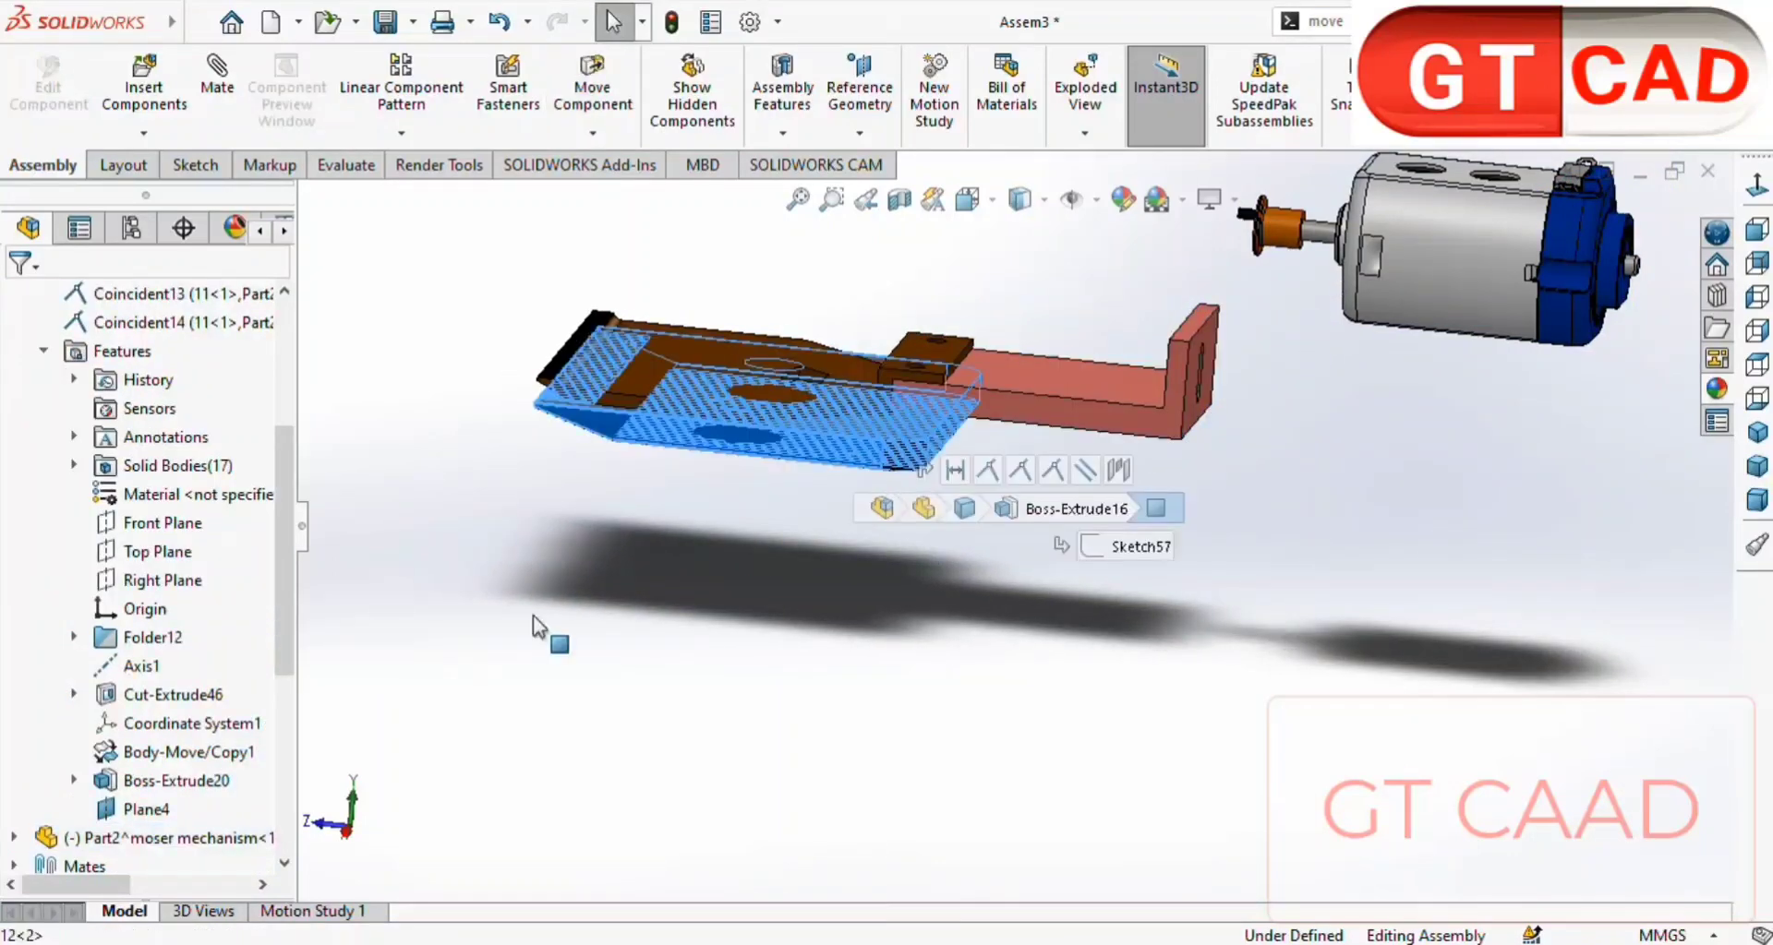
{"action": "right_click", "coordinate": [166, 323]}
{"action": "left_click", "coordinate": [238, 291]}
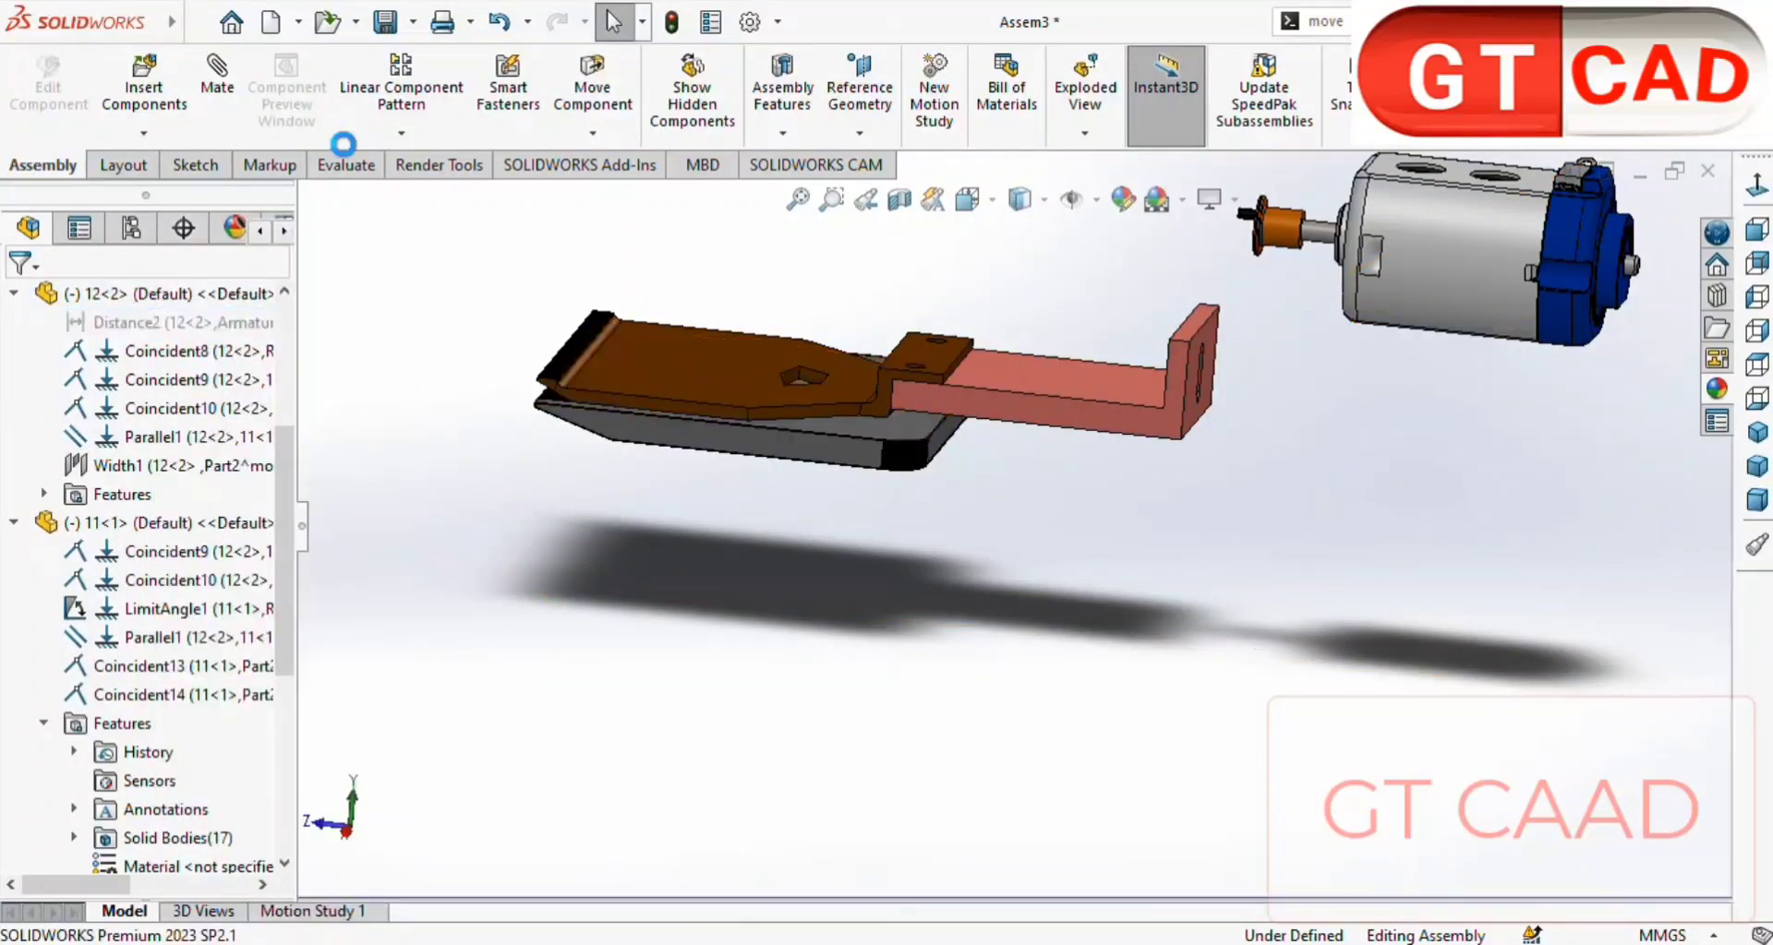
- Mate the bracket face coincident with the shaft face
{"action": "key", "text": "m"}
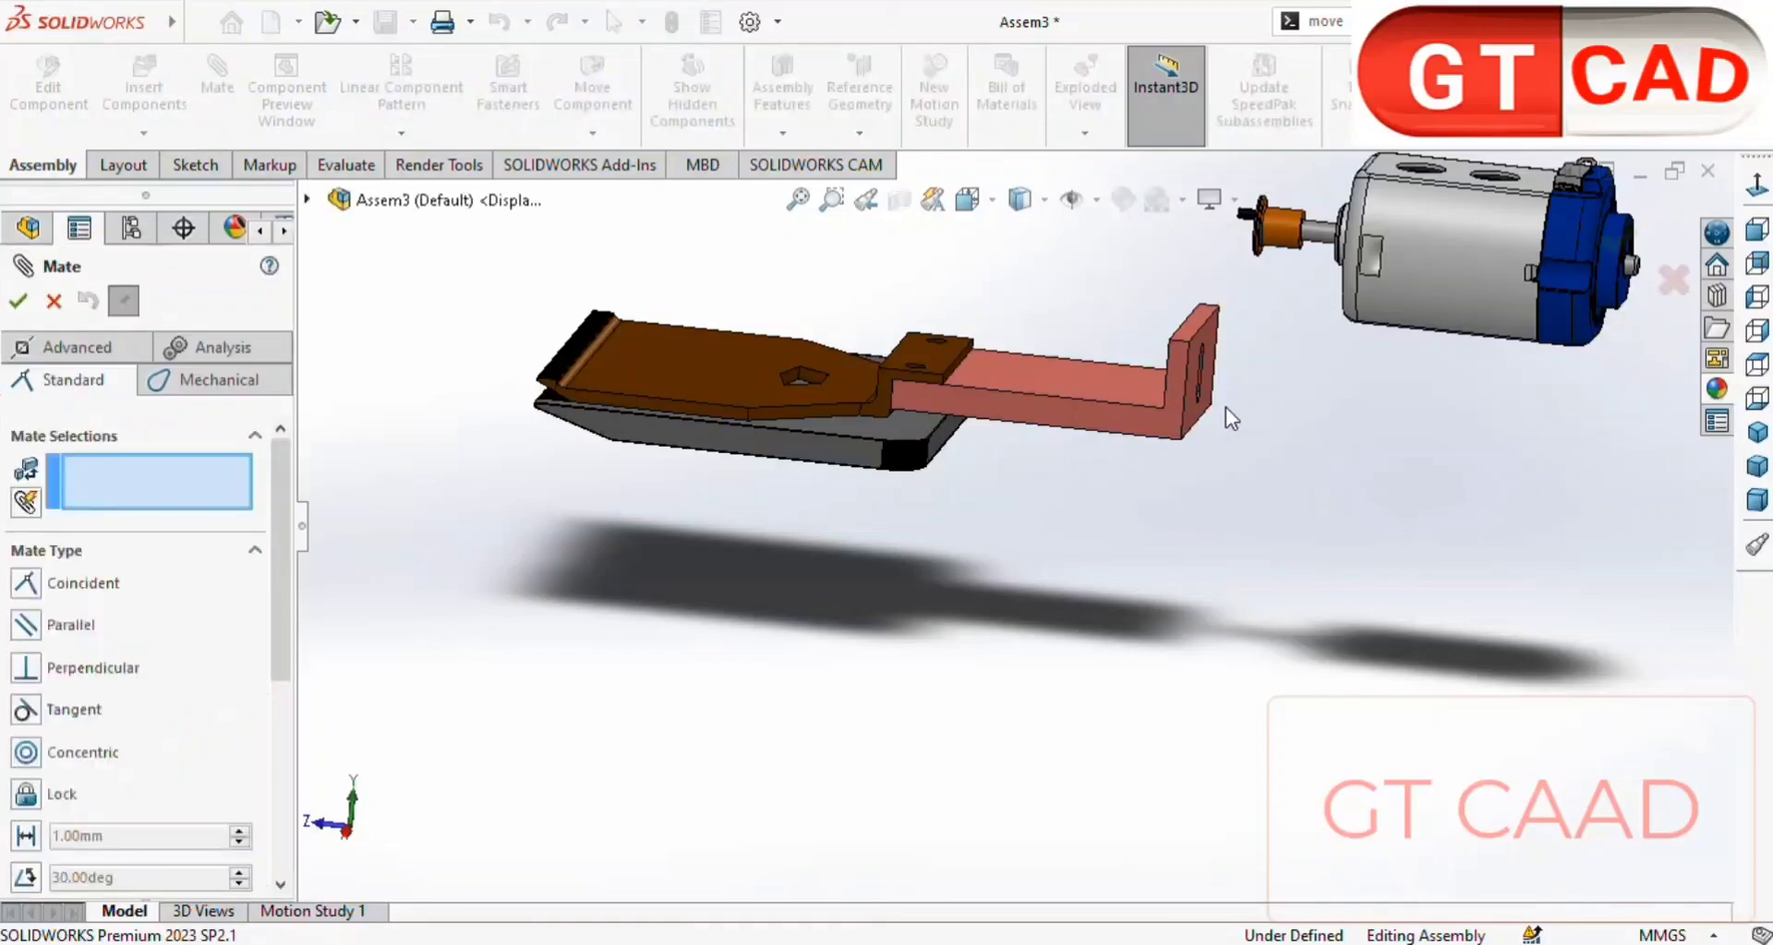
{"action": "left_click", "coordinate": [1205, 388]}
{"action": "scroll", "coordinate": [1205, 388], "scroll_direction": "down", "scroll_amount": 2}
{"action": "scroll", "coordinate": [1117, 395], "scroll_direction": "down", "scroll_amount": 2}
{"action": "left_click", "coordinate": [1117, 395]}
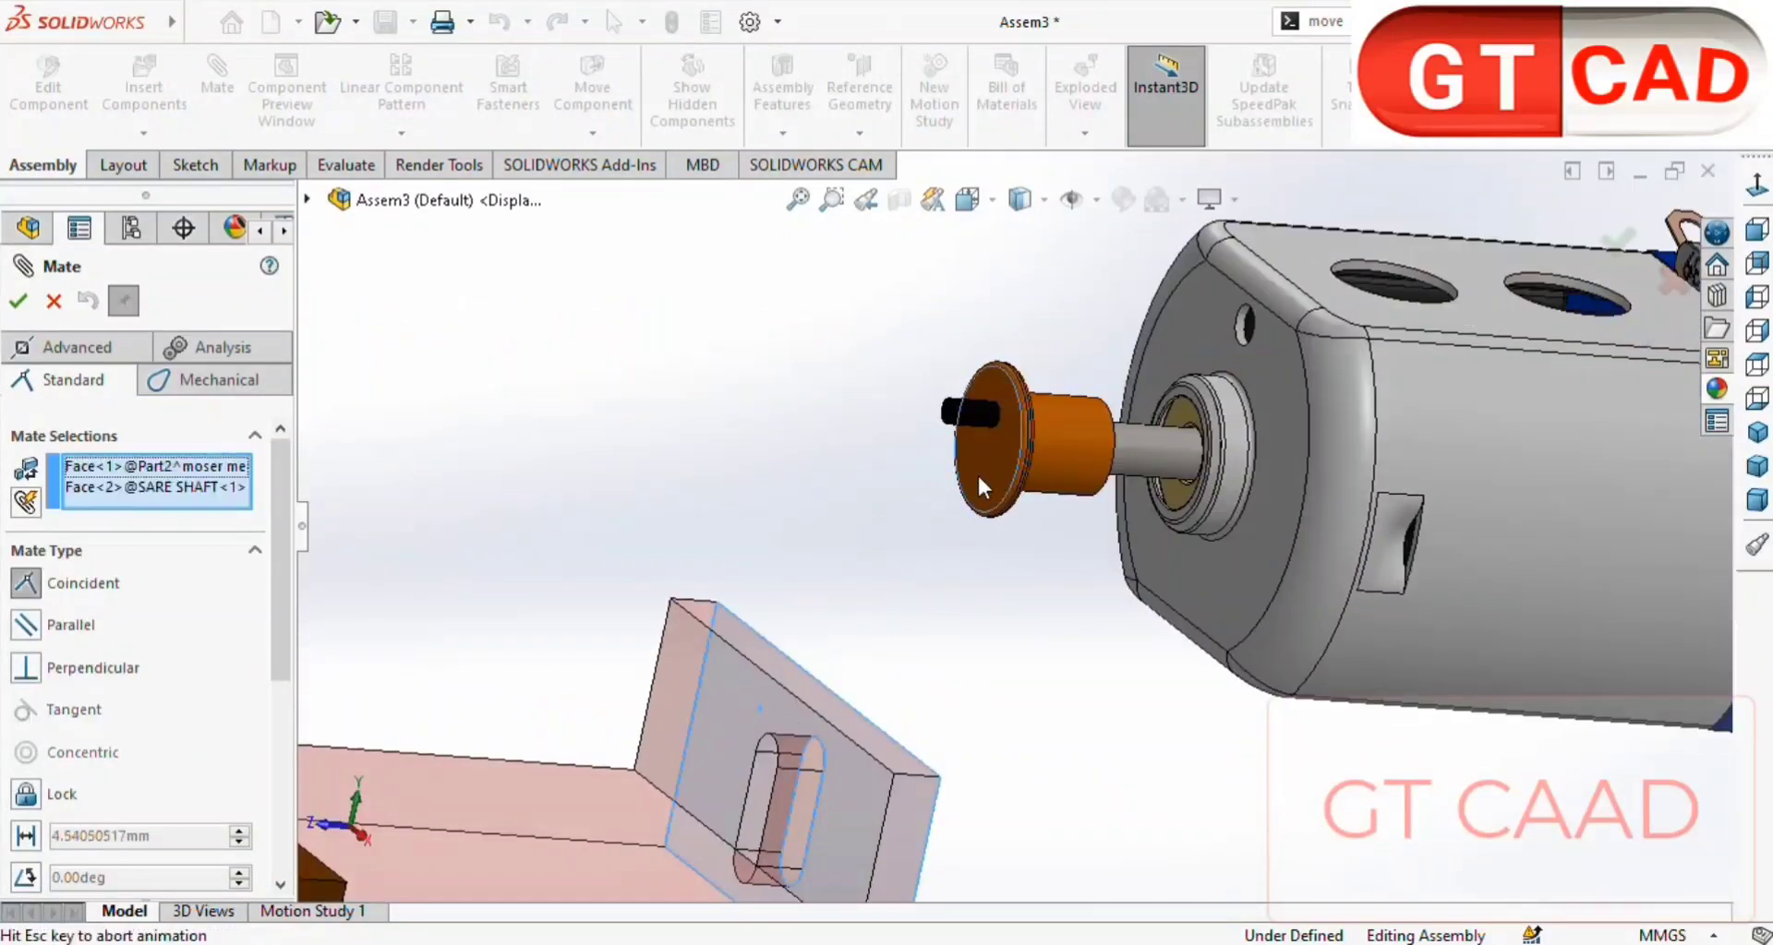
{"action": "key", "text": "Return"}
{"action": "key", "text": "Return"}
{"action": "key", "text": "f"}
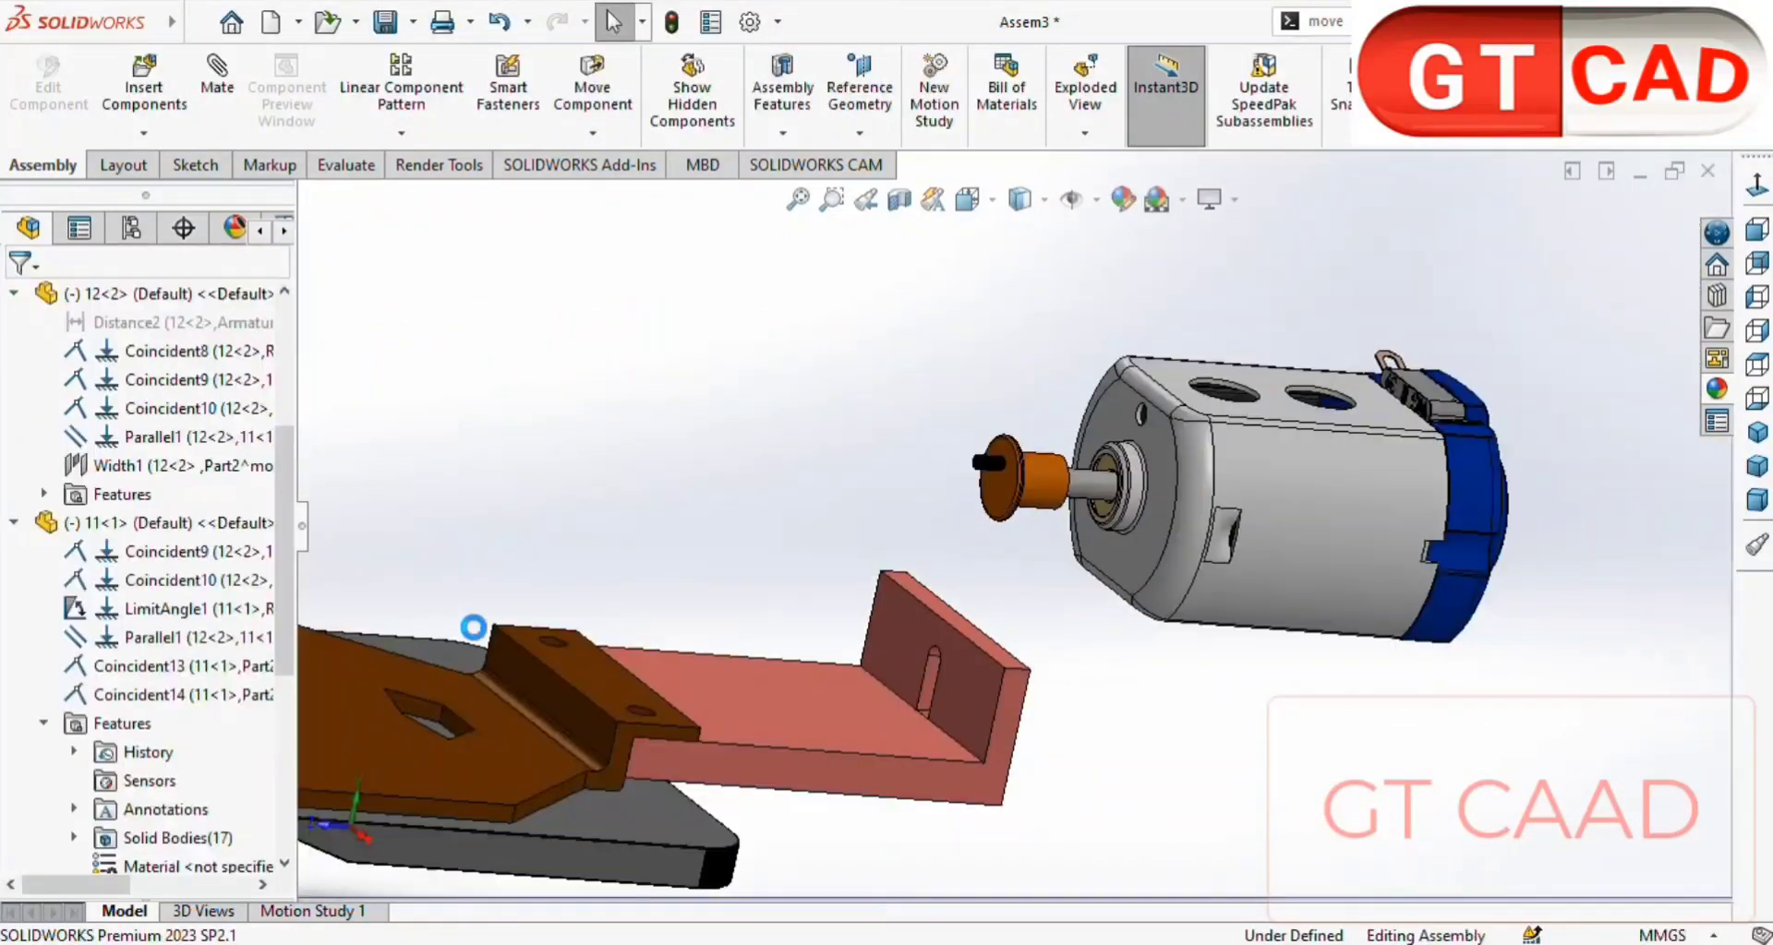
- Change the 14.00 mm Distance2 mate to a Coincident mate
{"action": "left_click", "coordinate": [748, 678]}
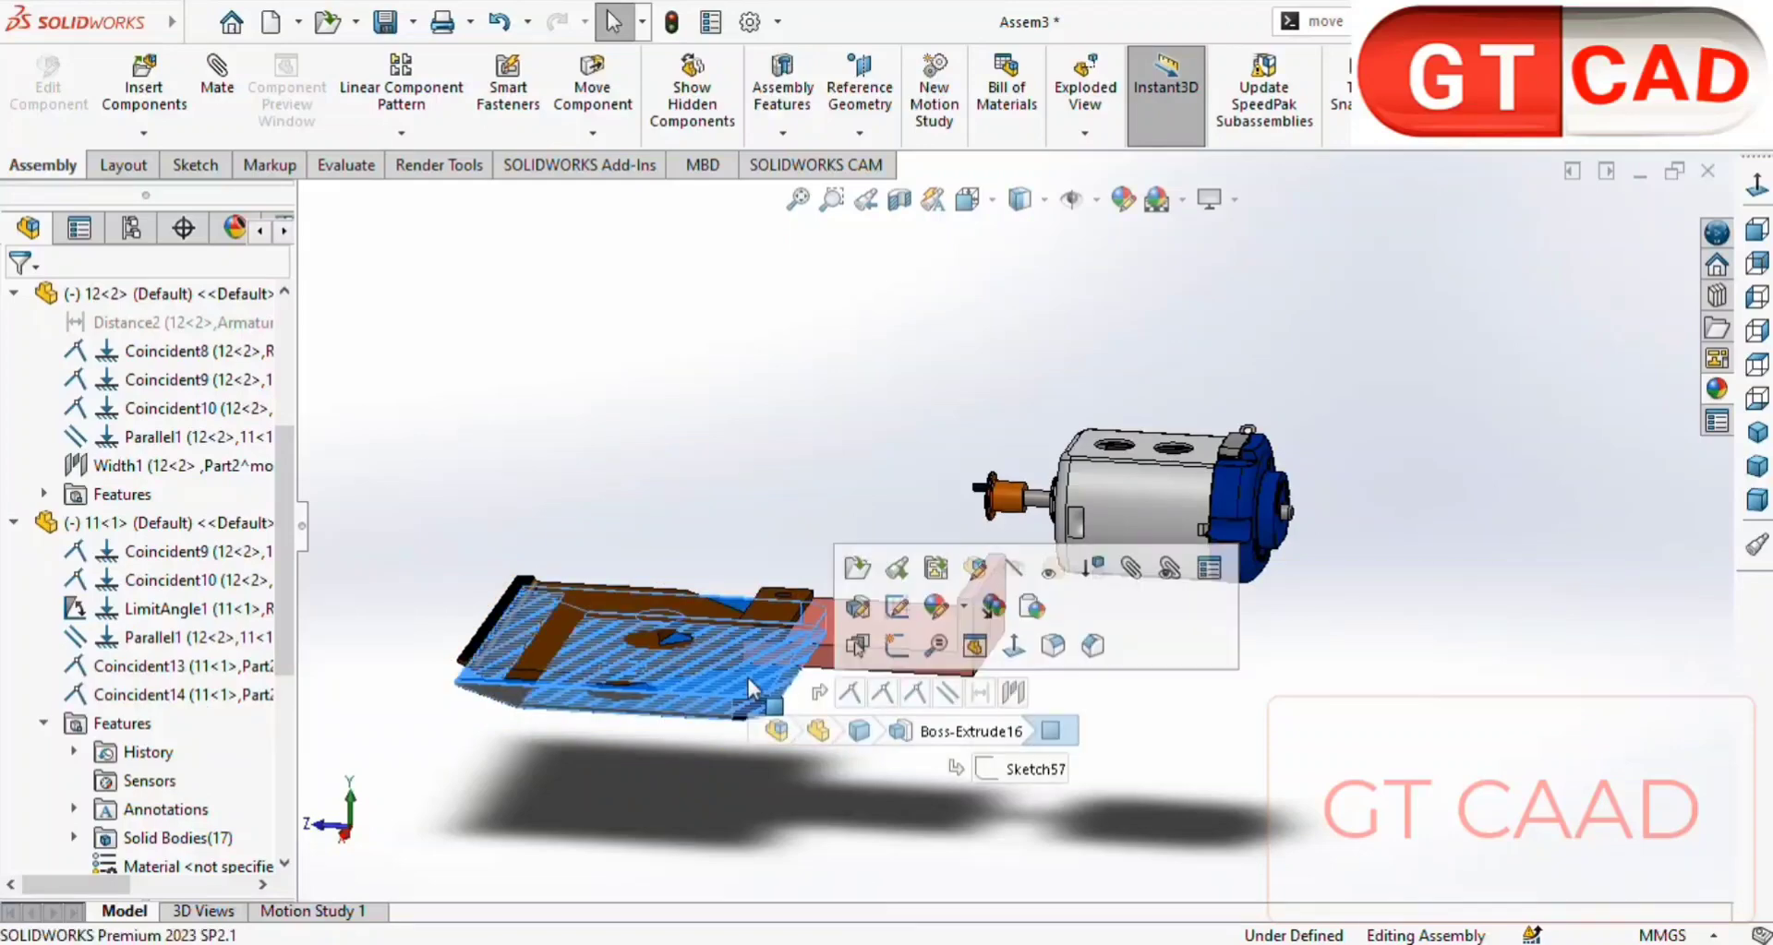
{"action": "right_click", "coordinate": [185, 323]}
{"action": "left_click", "coordinate": [226, 237]}
{"action": "left_click", "coordinate": [243, 249]}
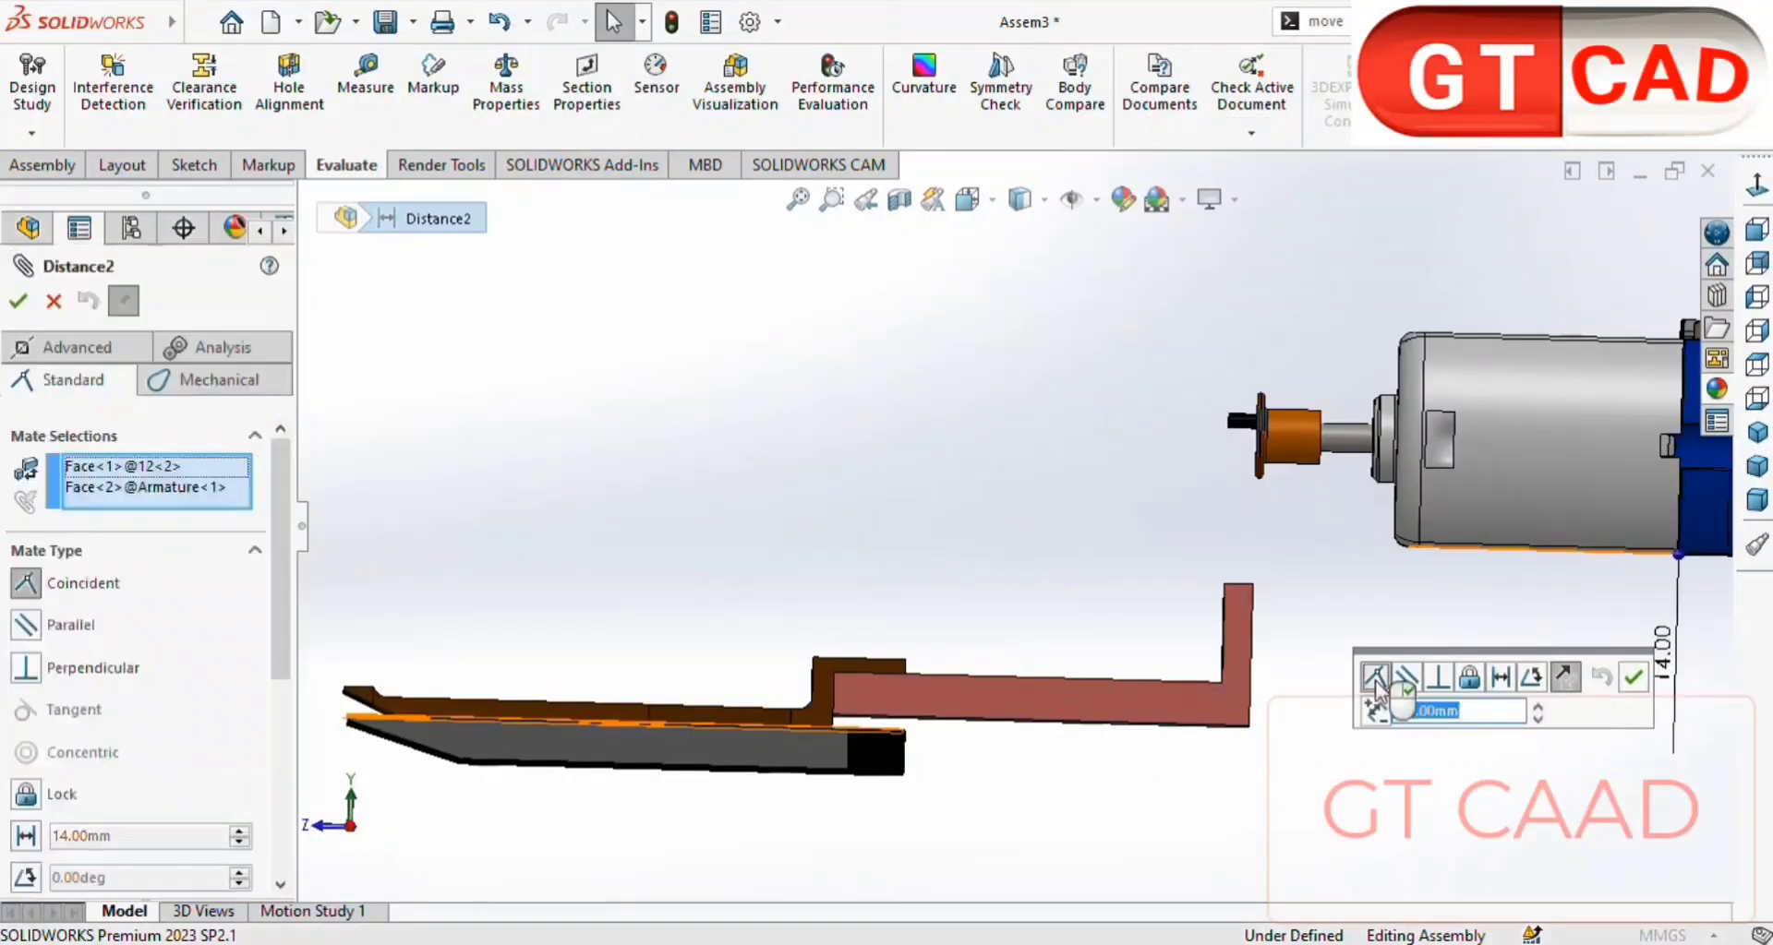
{"action": "left_click", "coordinate": [1375, 678]}
{"action": "left_click", "coordinate": [26, 305]}
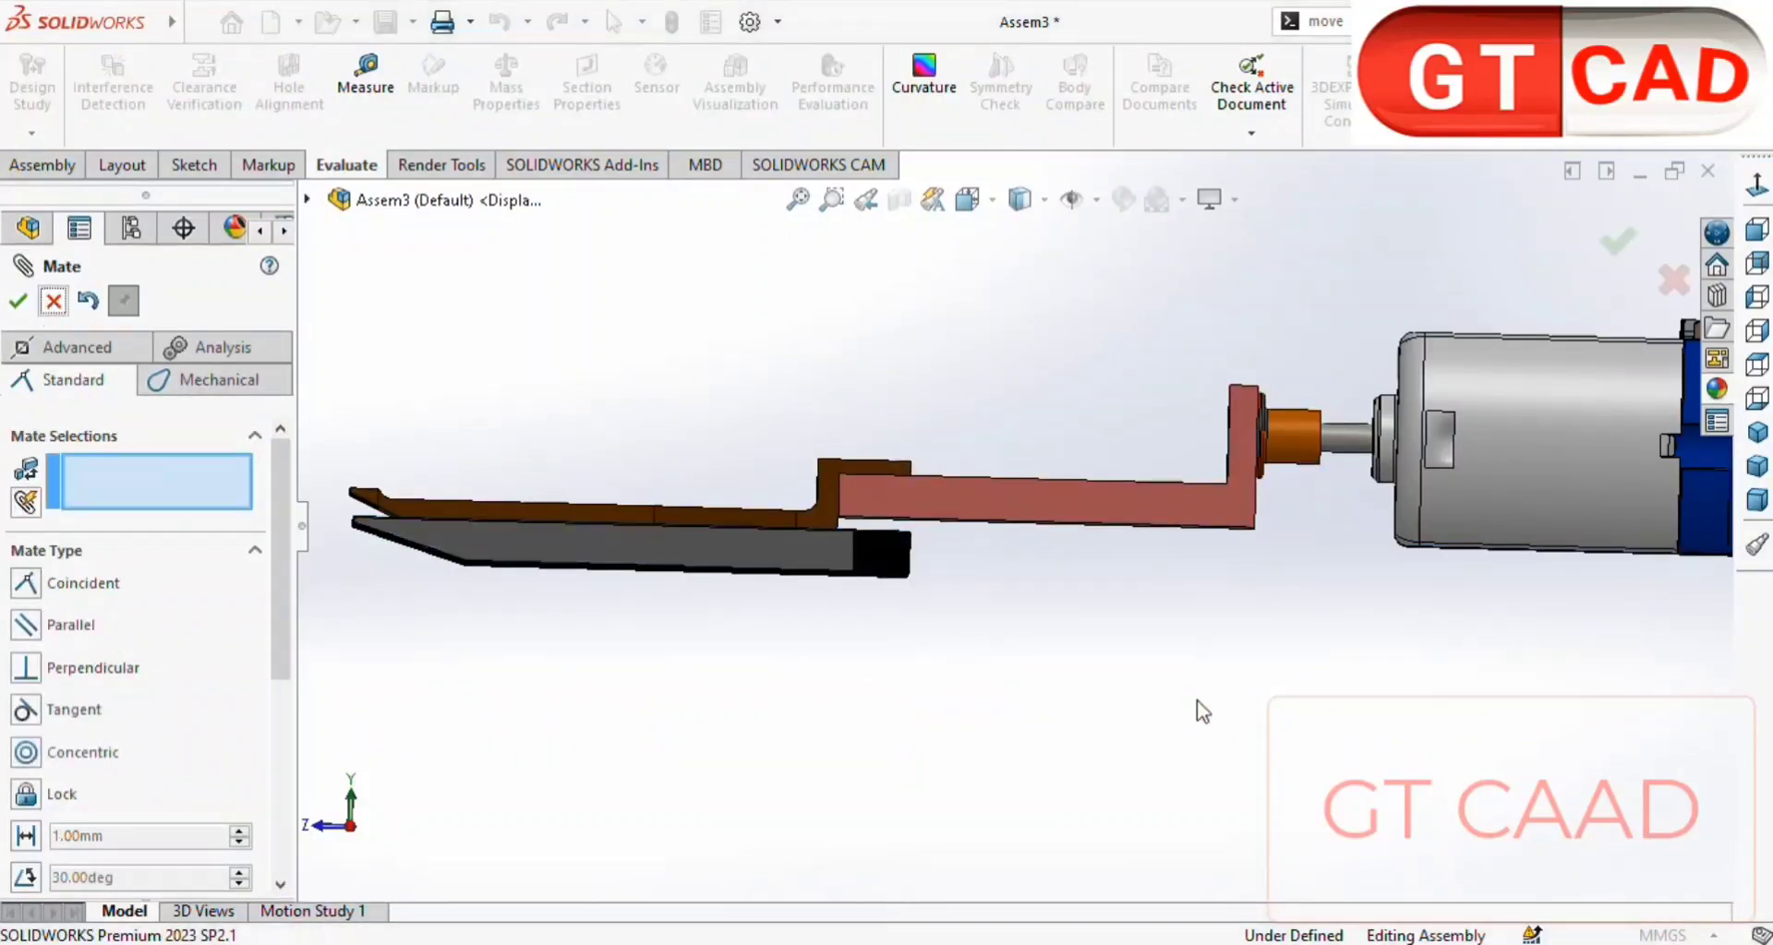
{"action": "key", "text": "Escape"}
- Orbit toward the 3.79mm pin and review the LimitAngle1 and Coincident14 mate options
{"action": "middle_click_drag", "start_coordinate": [1128, 727], "coordinate": [1103, 512]}
{"action": "scroll", "coordinate": [1103, 512], "scroll_direction": "down", "scroll_amount": 5}
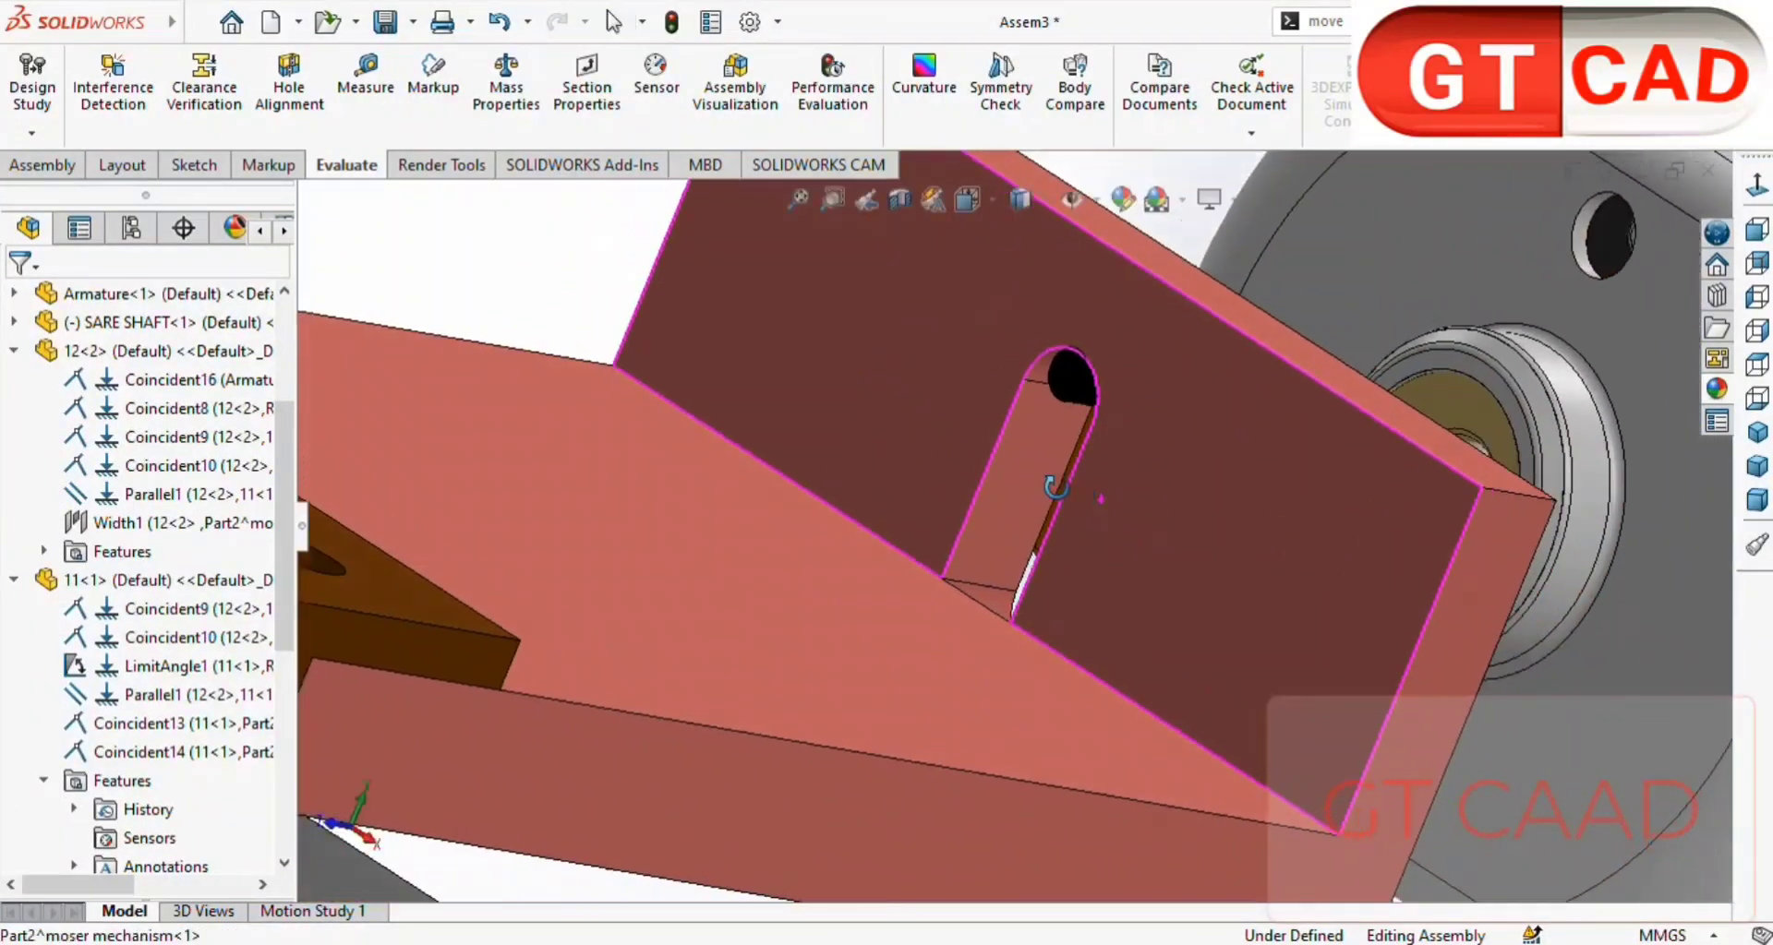
{"action": "left_click", "coordinate": [1376, 346]}
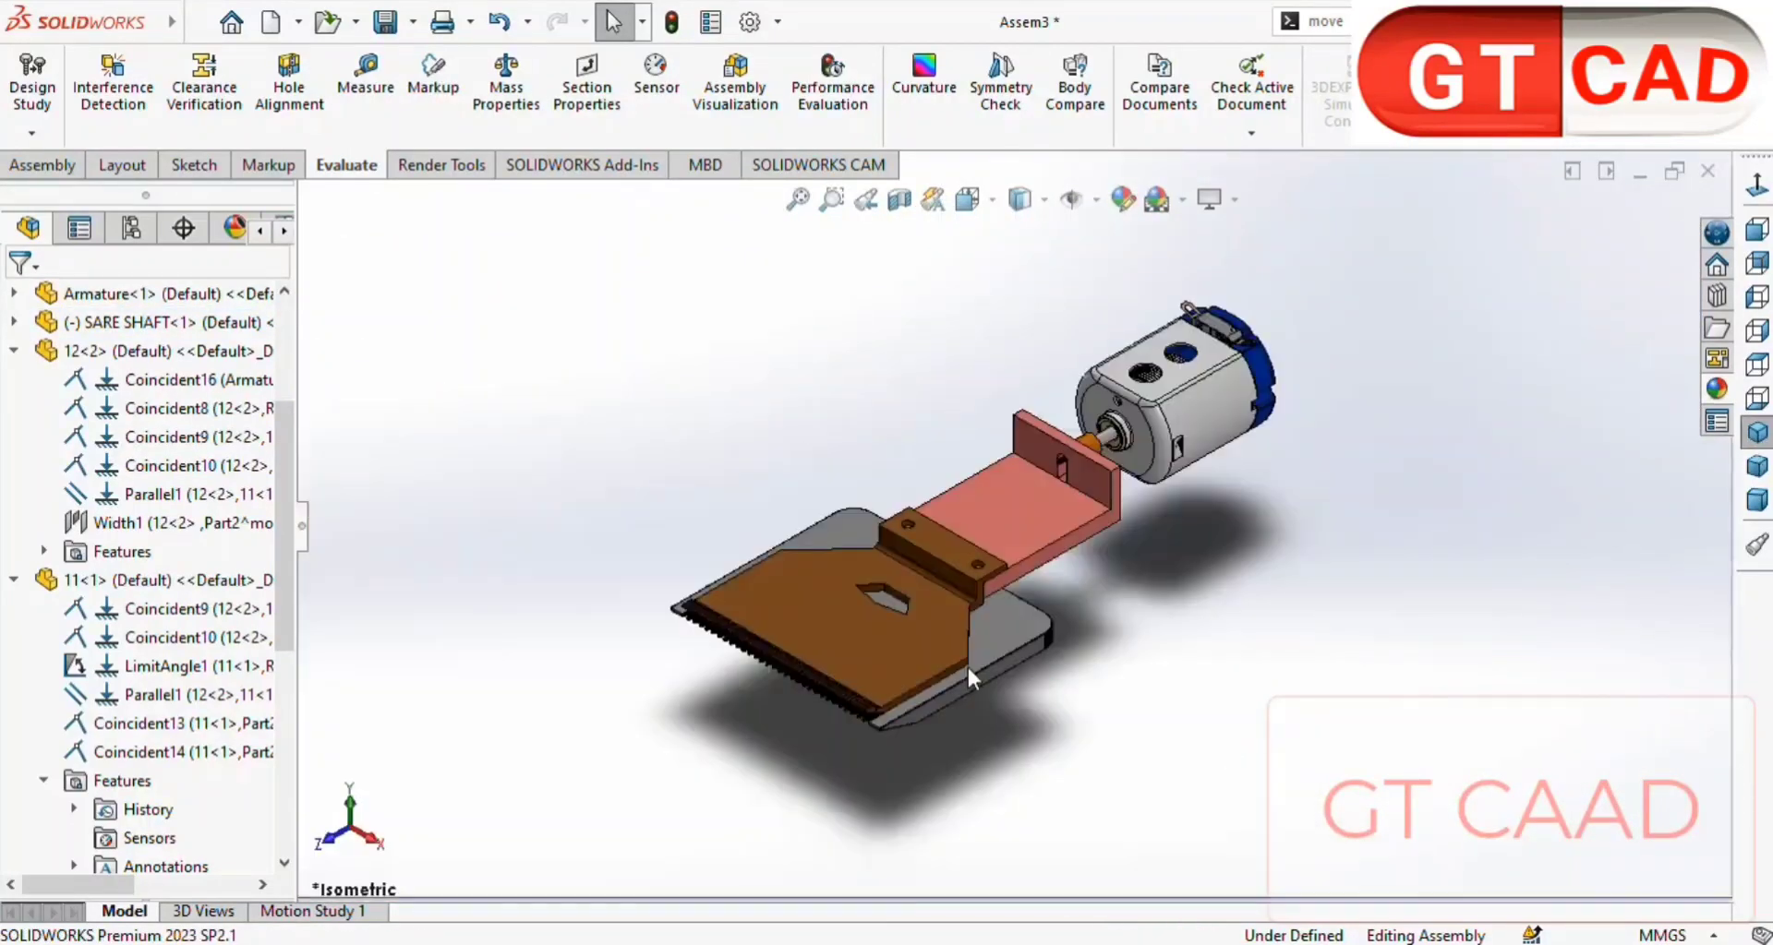
{"action": "right_click", "coordinate": [148, 674]}
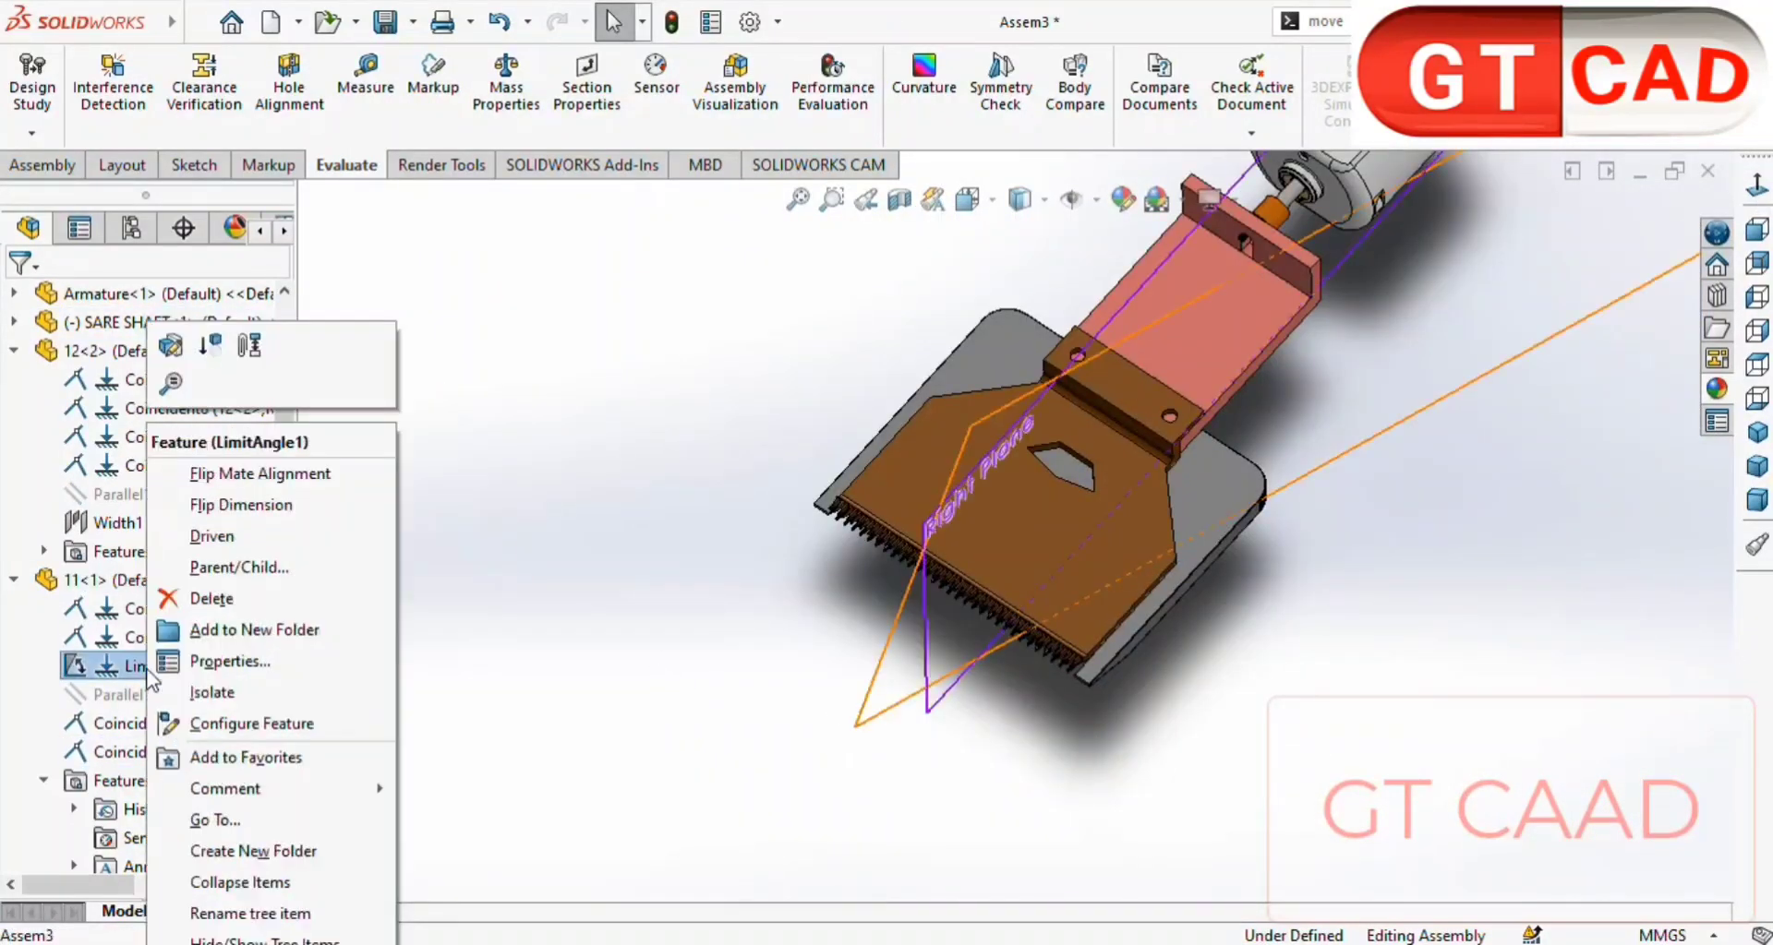
{"action": "left_click", "coordinate": [472, 704]}
{"action": "right_click", "coordinate": [140, 762]}
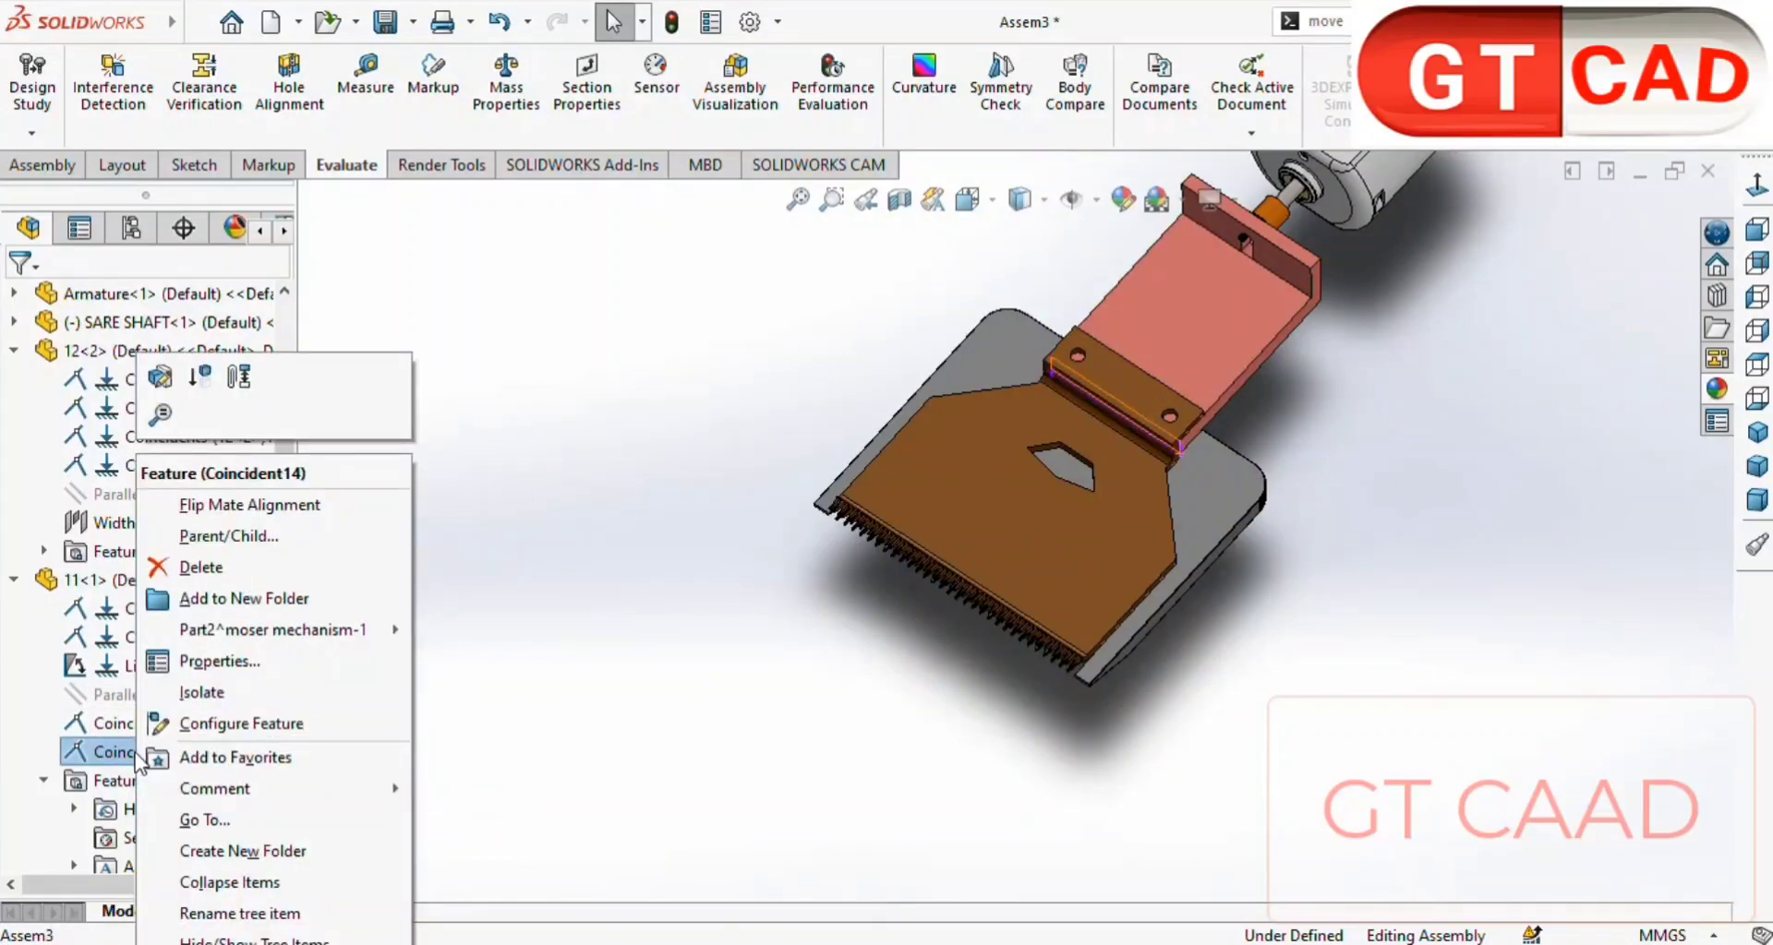
{"action": "left_click", "coordinate": [1354, 295]}
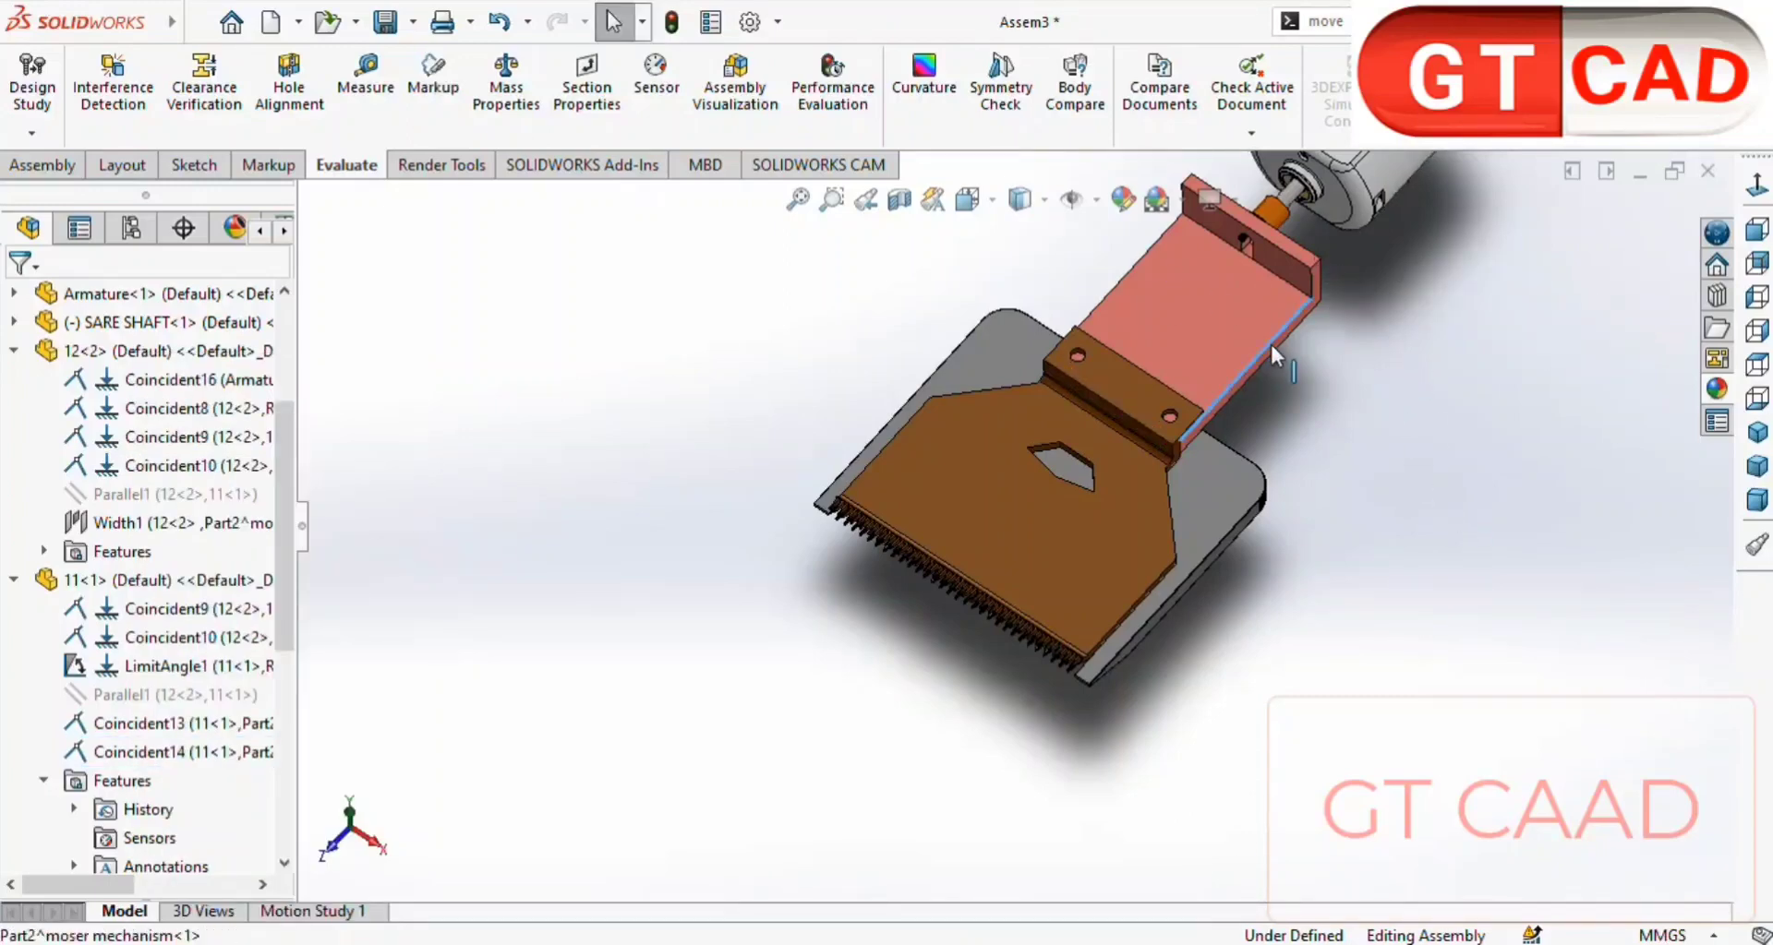
- Select the pink plate and suppress its Width1 mate
{"action": "left_click", "coordinate": [1198, 323]}
{"action": "right_click", "coordinate": [1359, 338]}
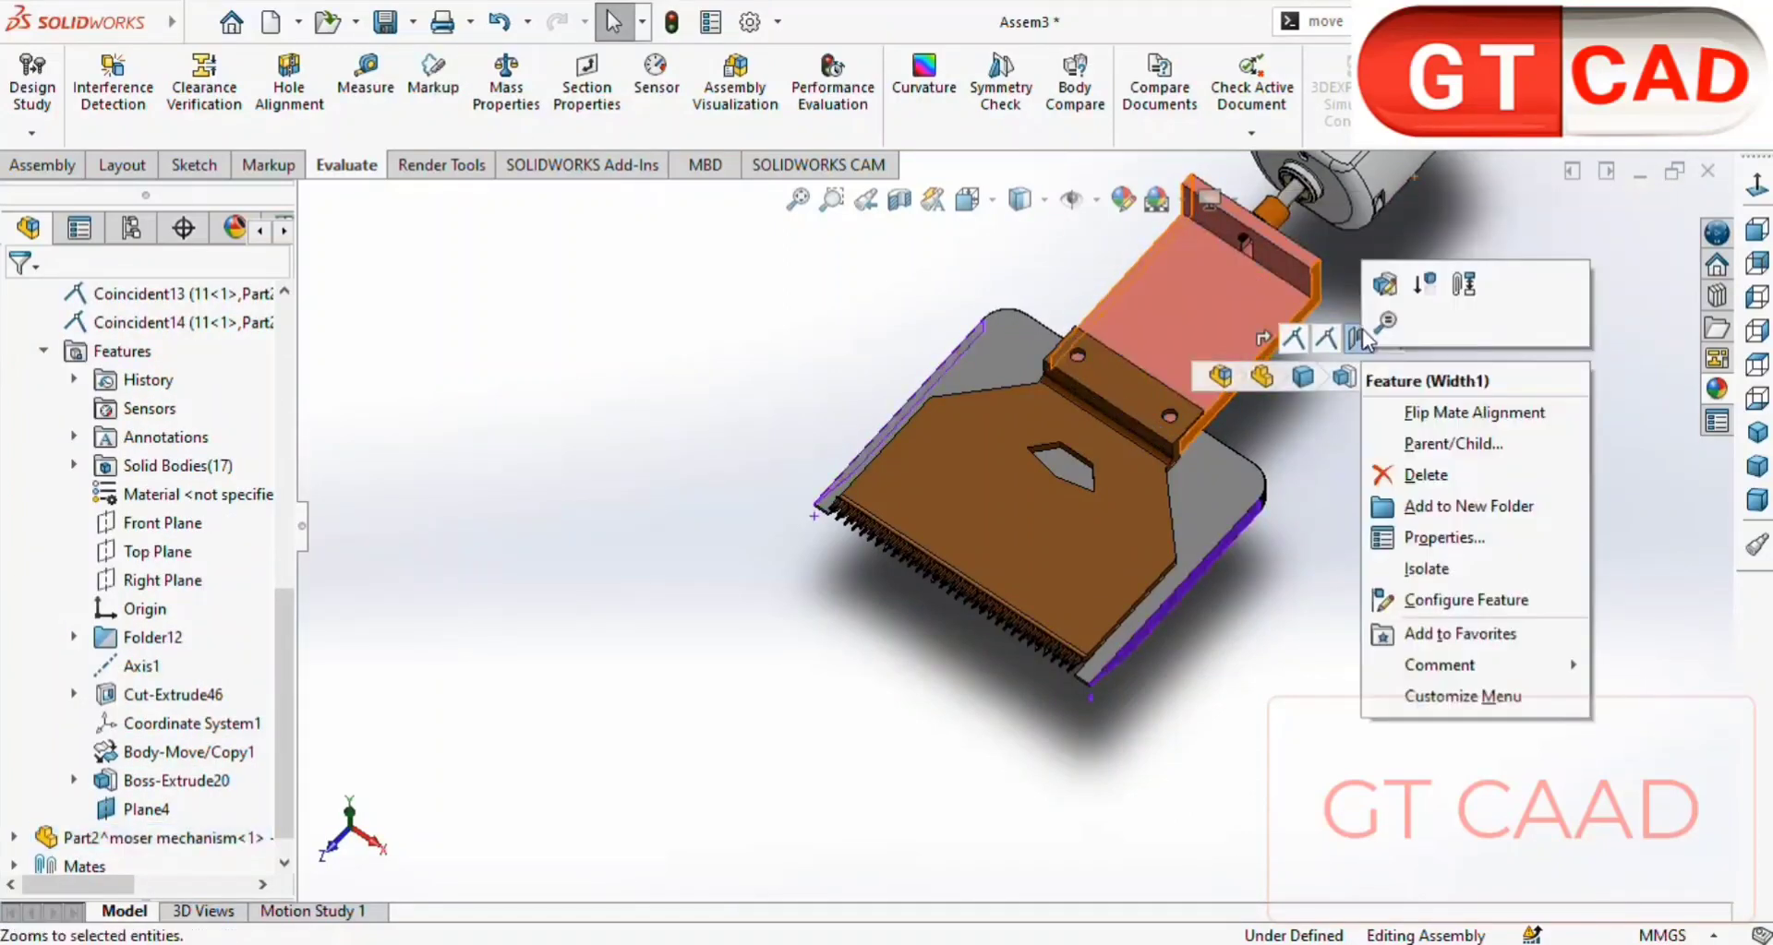
{"action": "left_click", "coordinate": [1394, 463]}
{"action": "scroll", "coordinate": [228, 95], "scroll_direction": "up", "scroll_amount": 4}
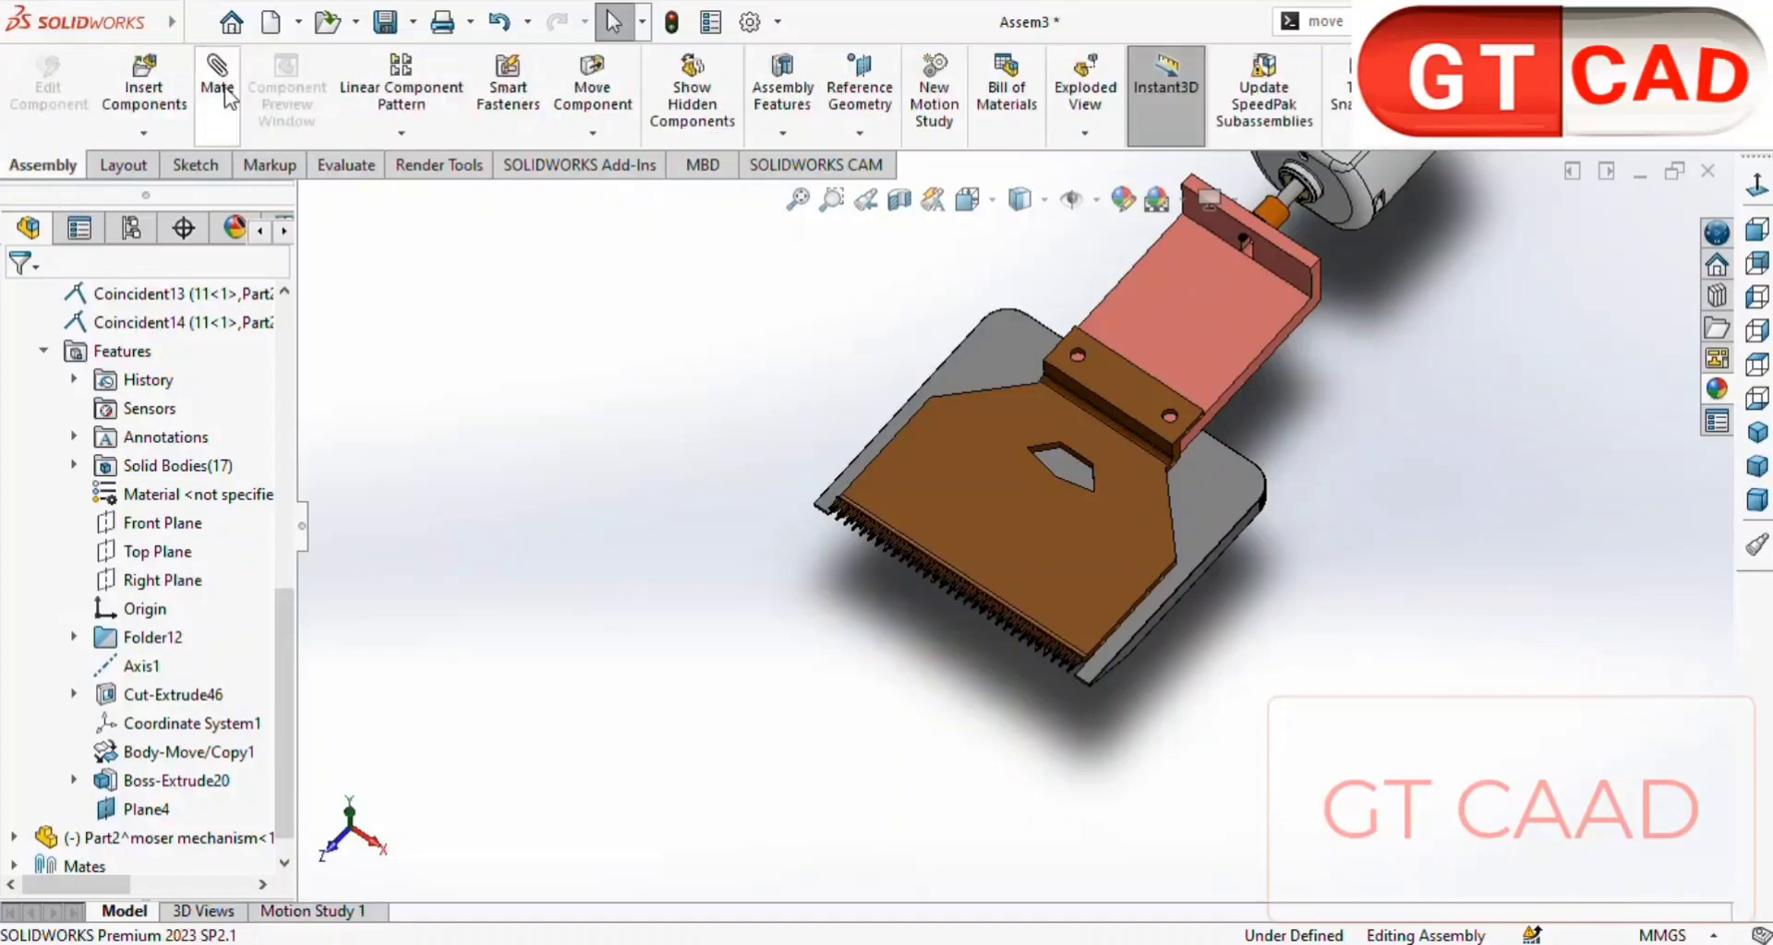
- Tangent-mate the shaft pin's cylindrical face to the bracket slot's curved face
{"action": "scroll", "coordinate": [1099, 456], "scroll_direction": "down", "scroll_amount": 3}
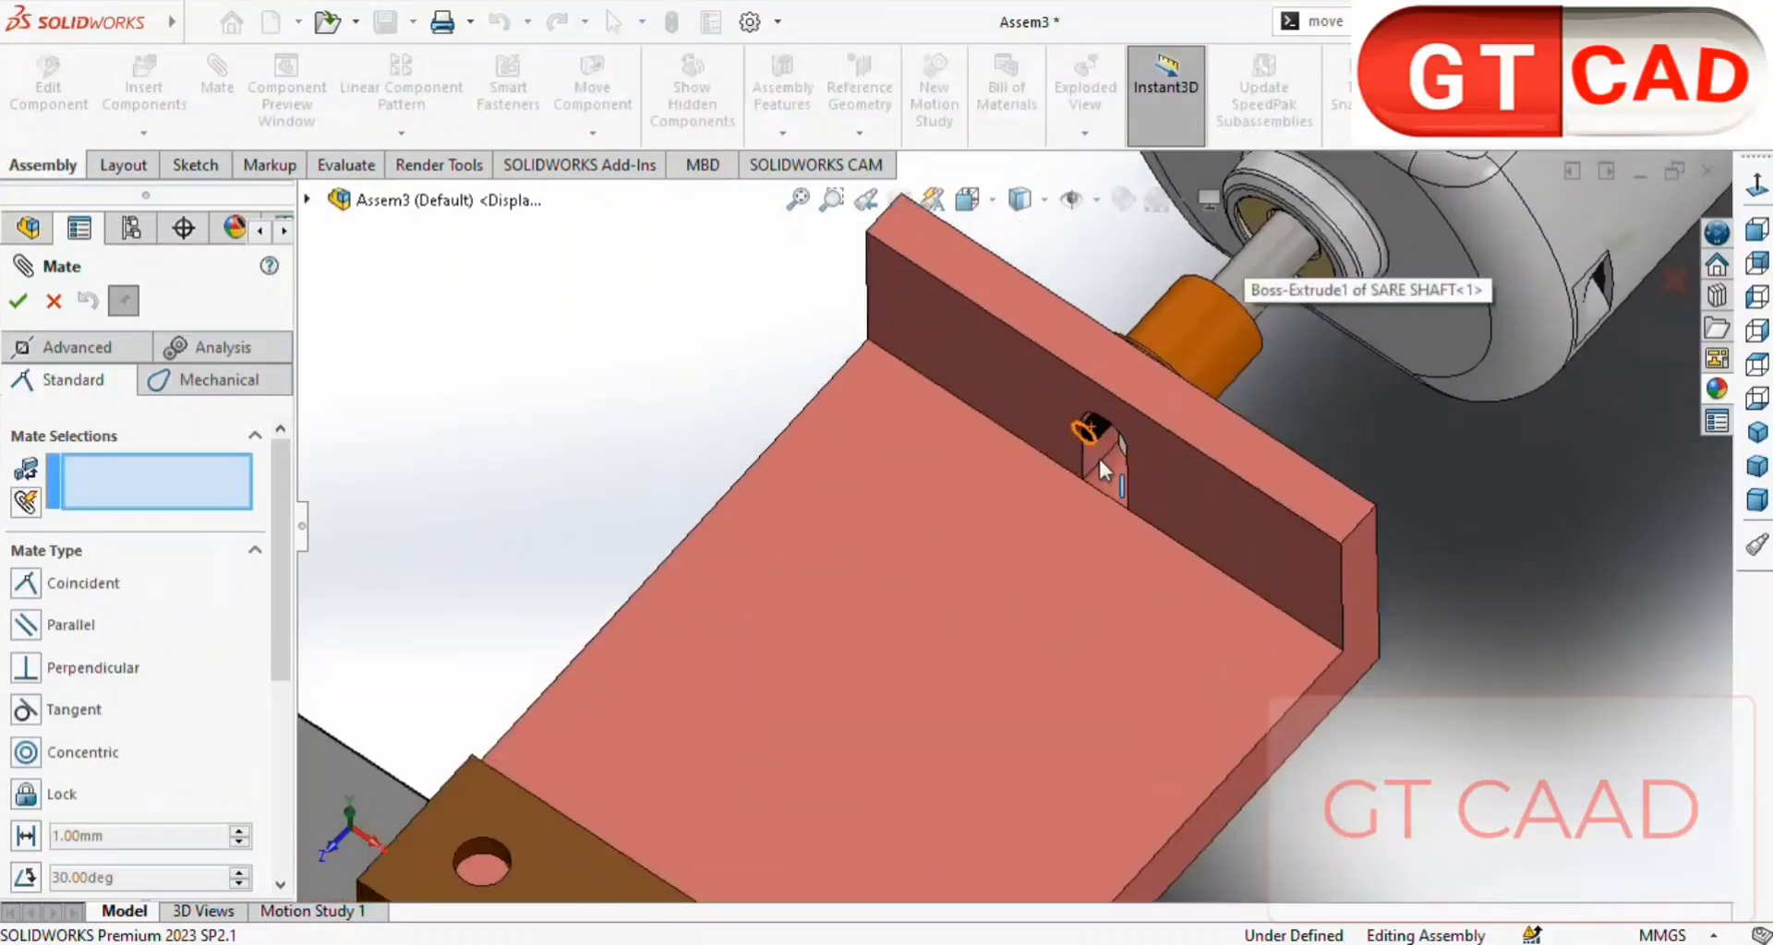
{"action": "left_click", "coordinate": [1099, 456]}
{"action": "scroll", "coordinate": [1098, 485], "scroll_direction": "down", "scroll_amount": 2}
{"action": "left_click", "coordinate": [1071, 546]}
{"action": "left_click", "coordinate": [719, 663]}
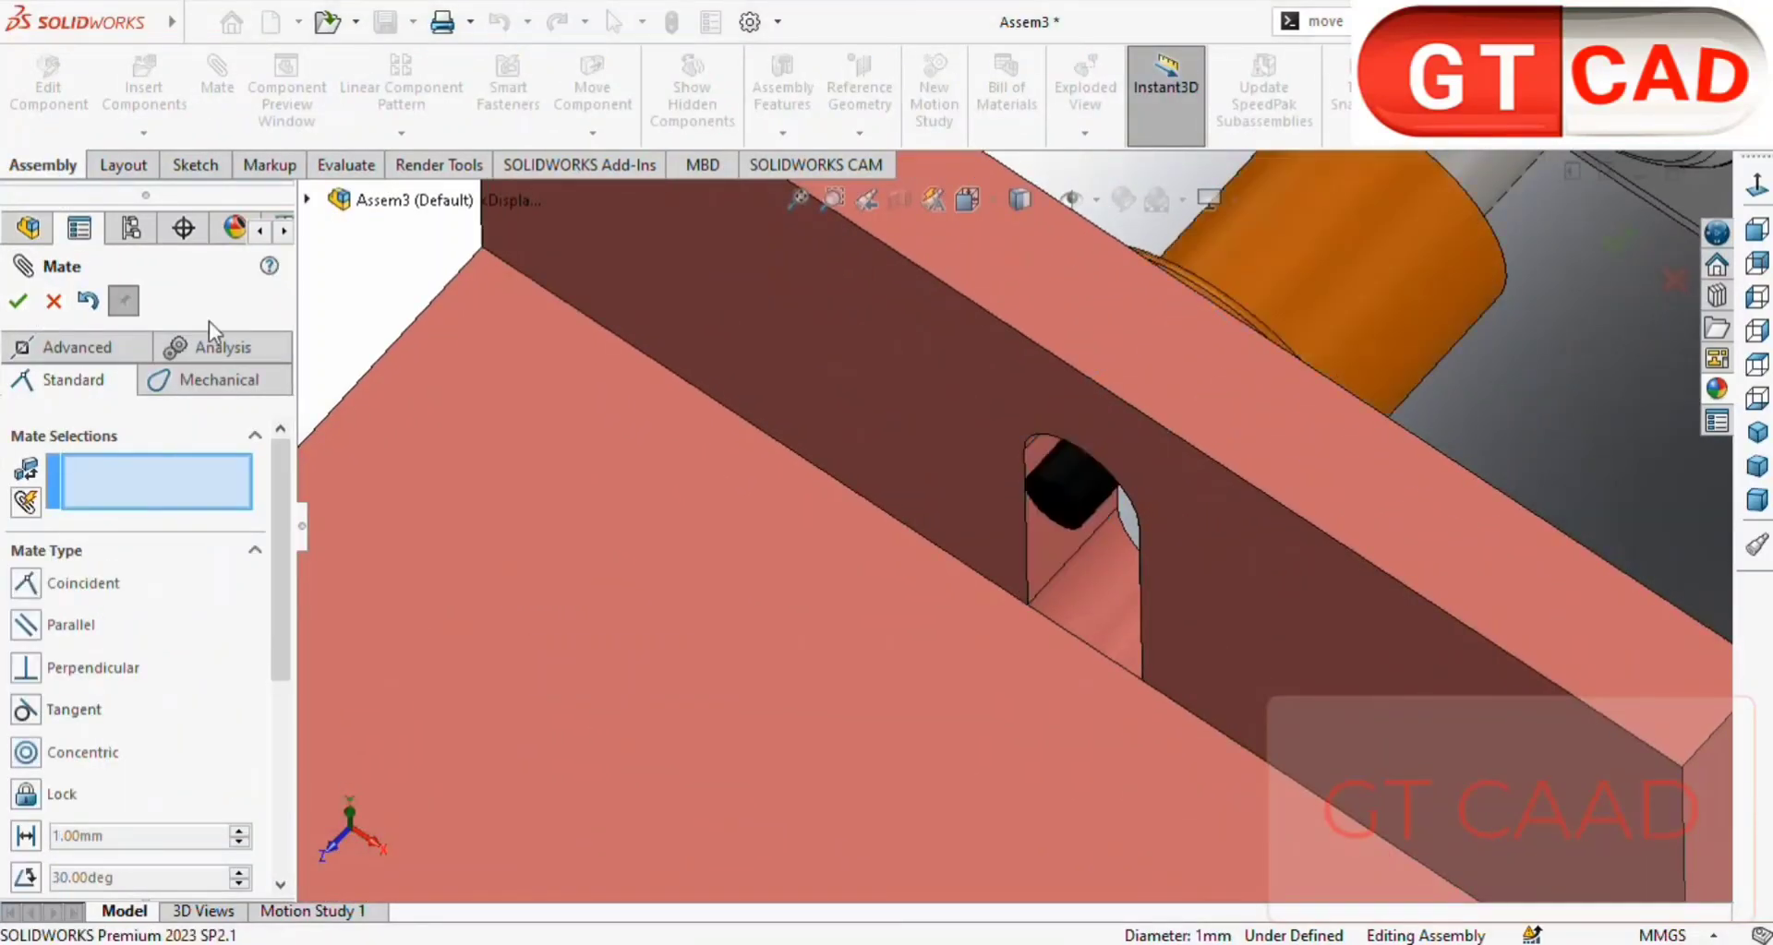
{"action": "scroll", "coordinate": [1148, 633], "scroll_direction": "up", "scroll_amount": 5}
{"action": "left_click", "coordinate": [53, 303]}
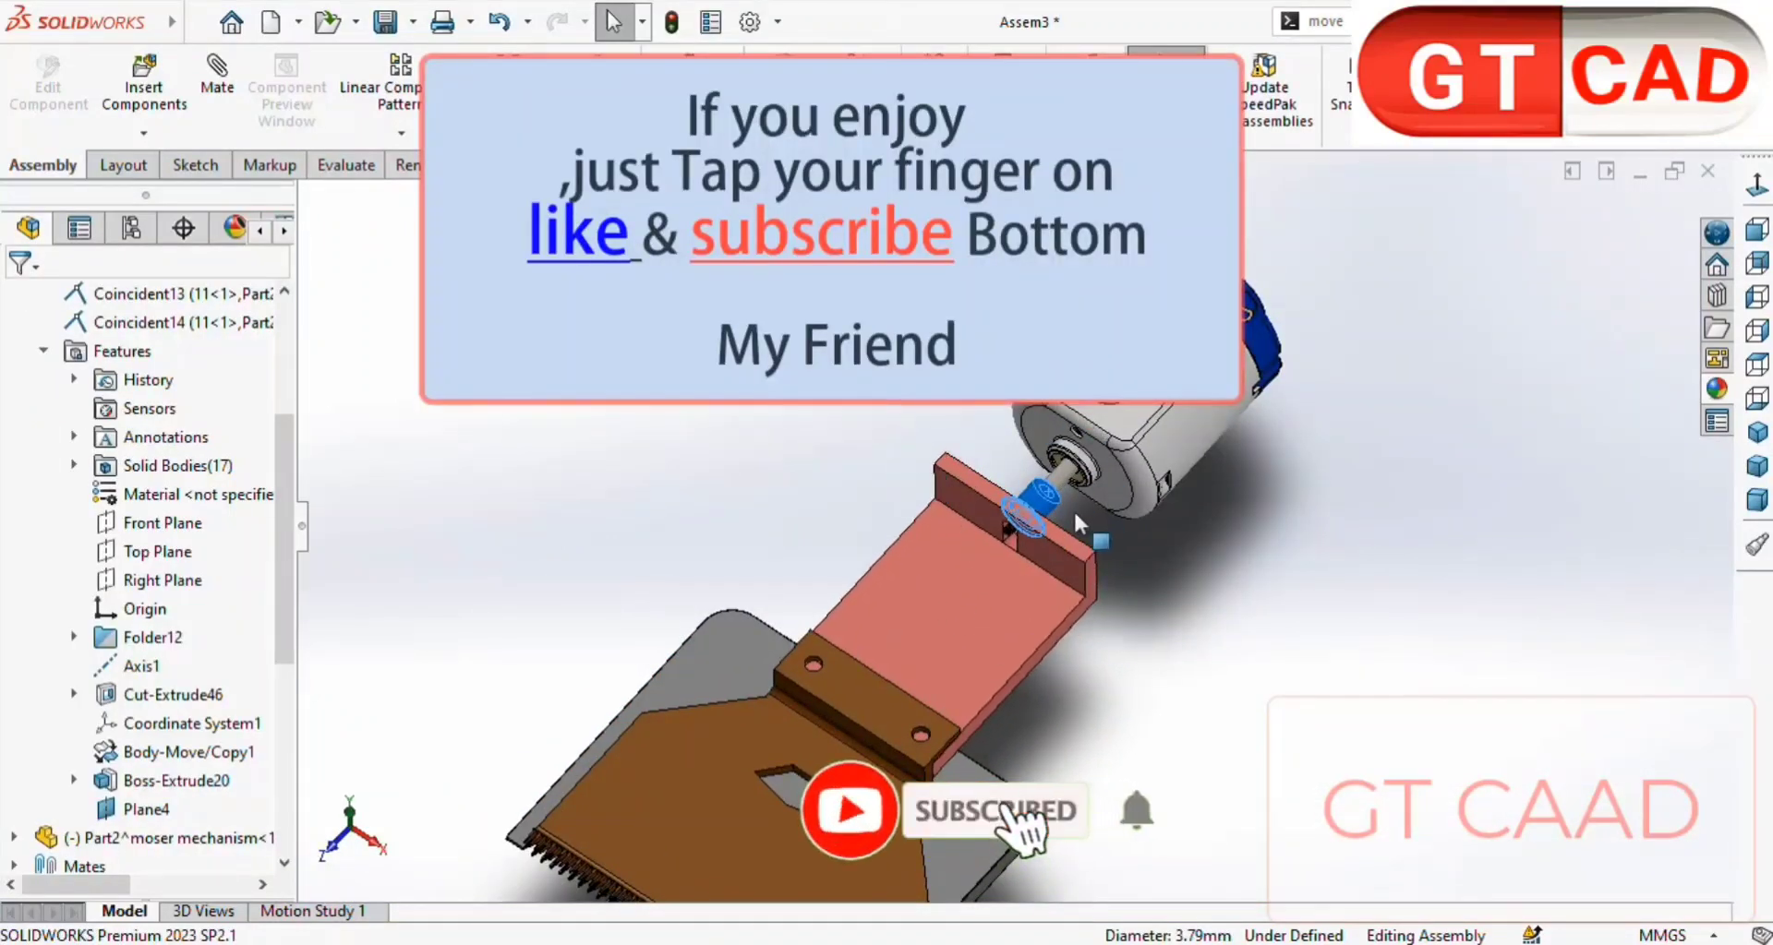
- Review Coincident10, LimitAngle1 and Coincident13, then suppress the Coincident14 mate
{"action": "left_click", "coordinate": [183, 605]}
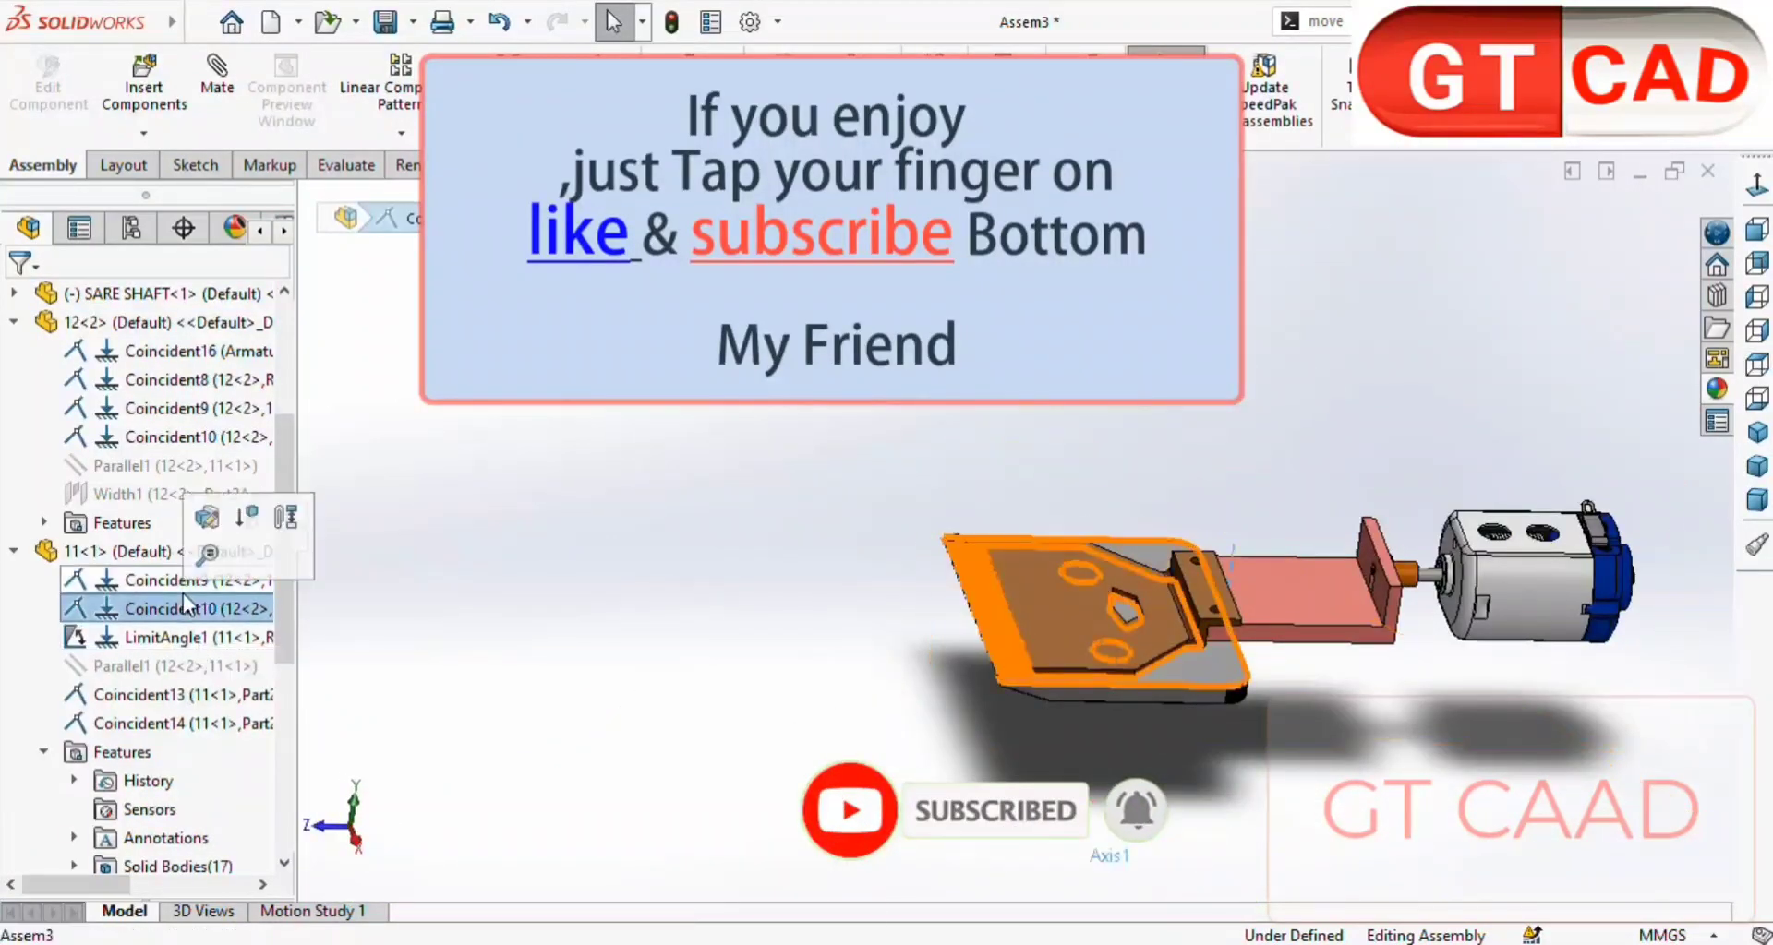
{"action": "left_click", "coordinate": [203, 637]}
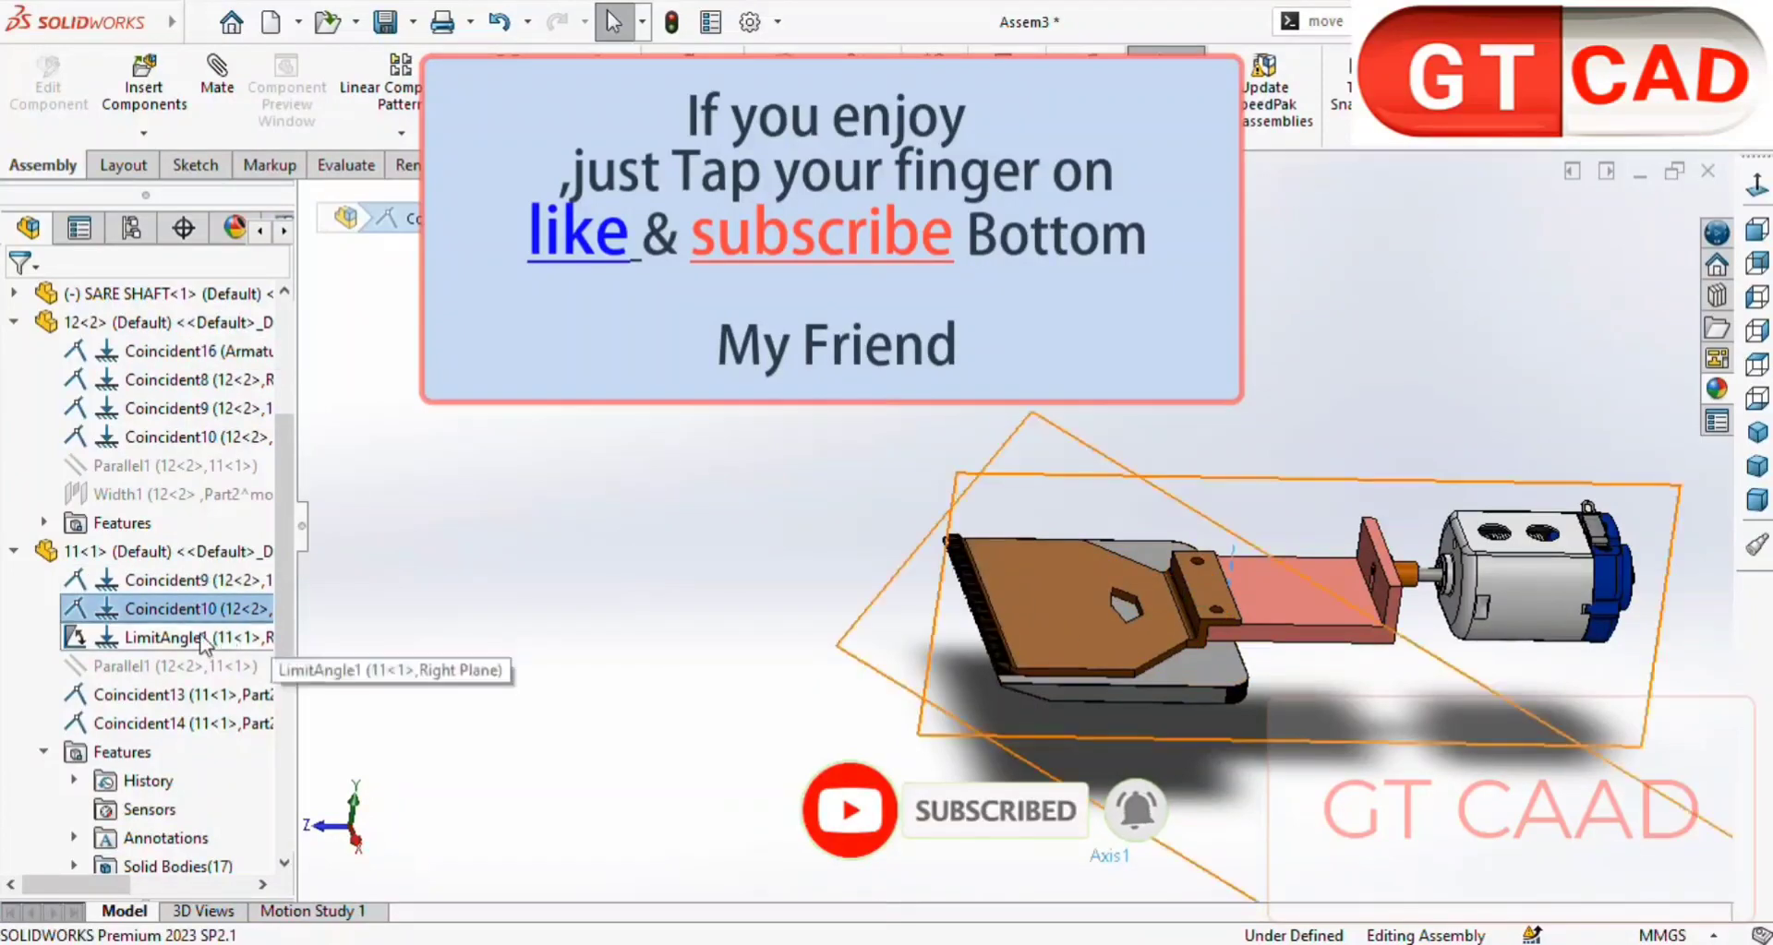
{"action": "left_click", "coordinate": [198, 702]}
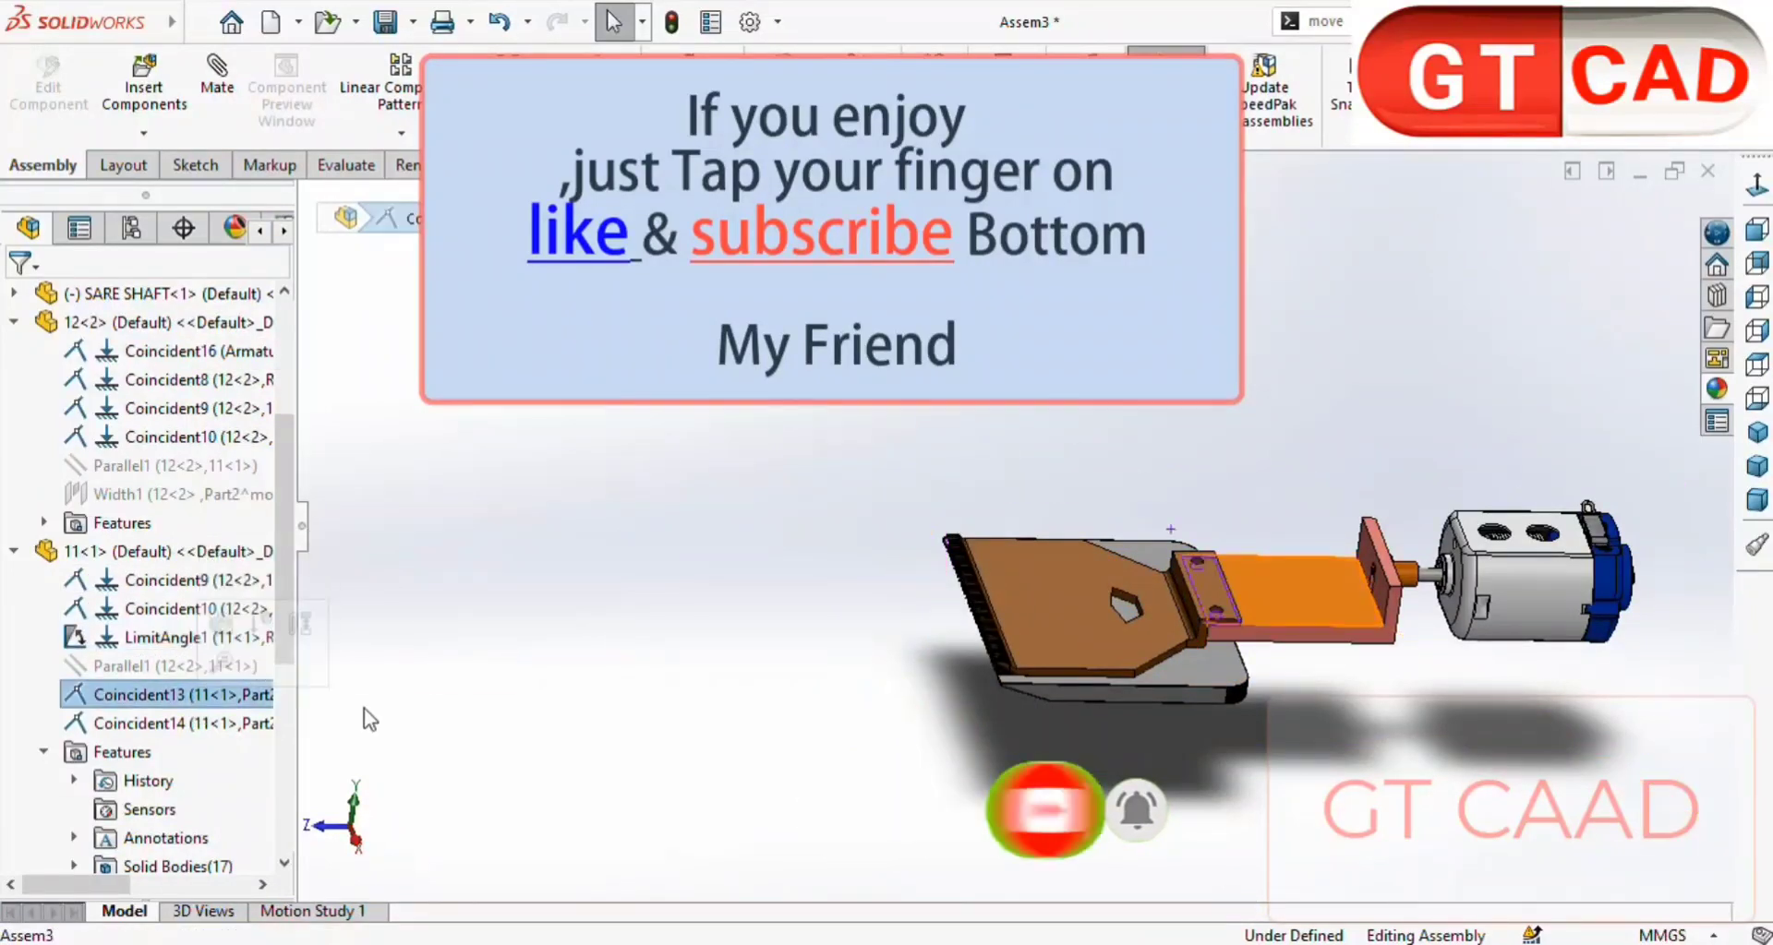
{"action": "right_click", "coordinate": [256, 733]}
{"action": "left_click", "coordinate": [348, 380]}
{"action": "left_click", "coordinate": [1089, 628]}
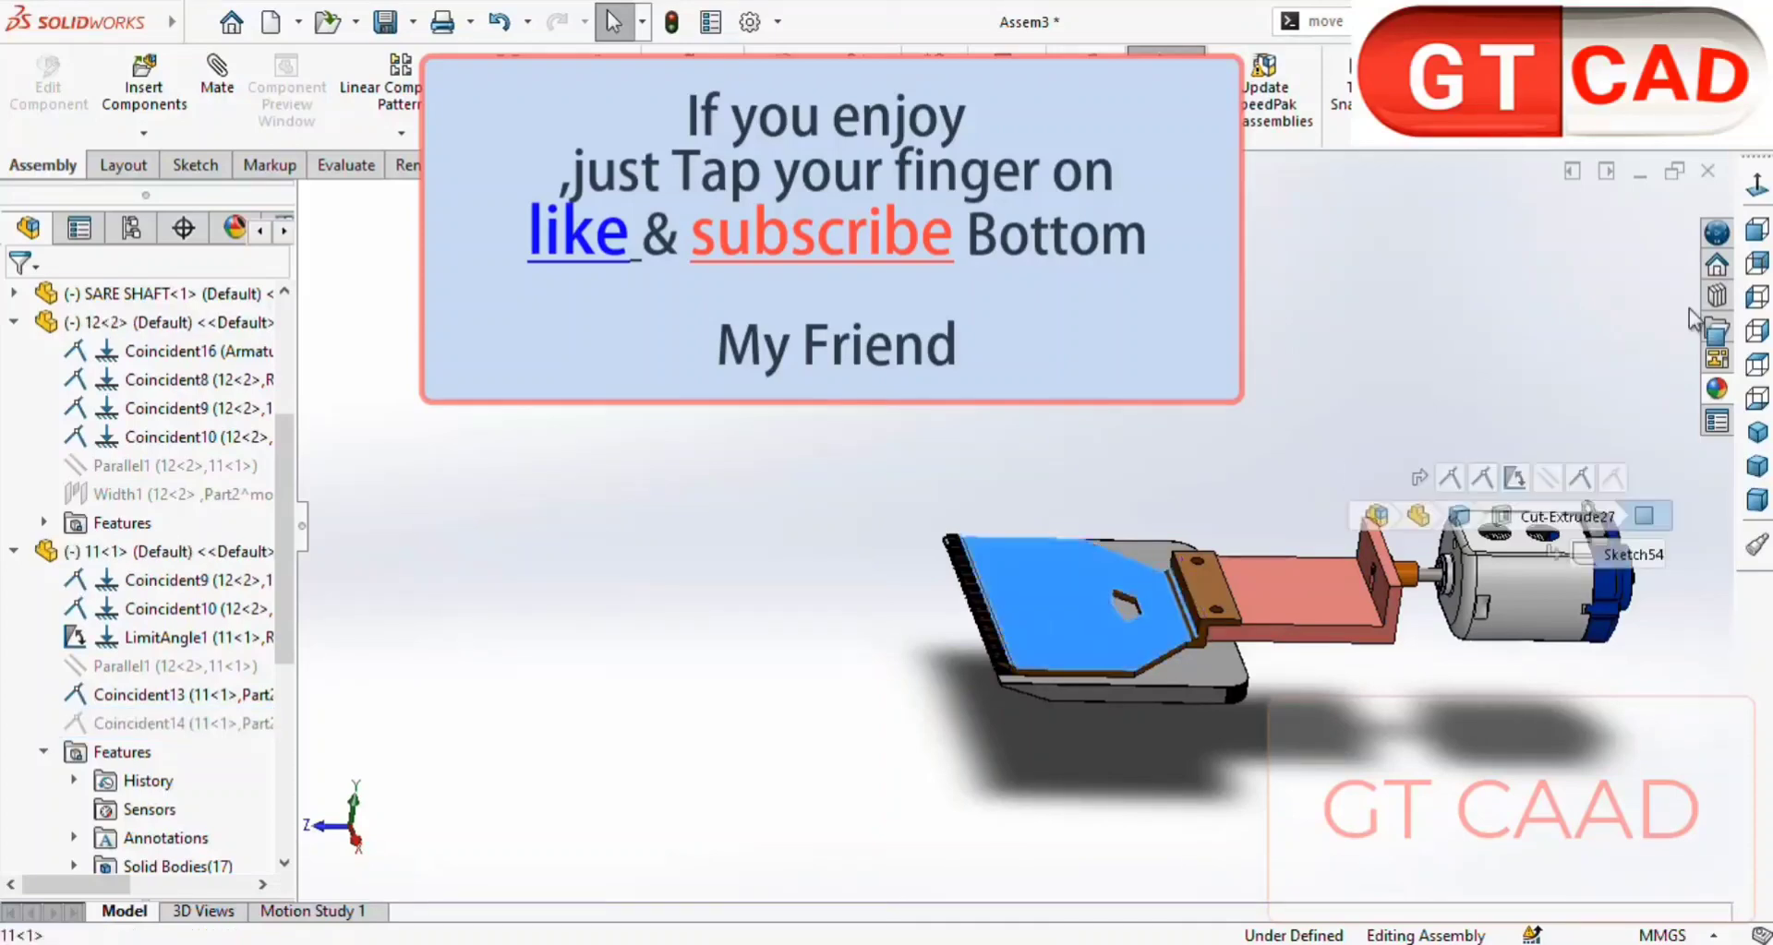
- Inspect the blade plate and pink strip from a standard view, ending in isometric
{"action": "left_click", "coordinate": [1757, 365]}
{"action": "scroll", "coordinate": [1121, 768], "scroll_direction": "down", "scroll_amount": 5}
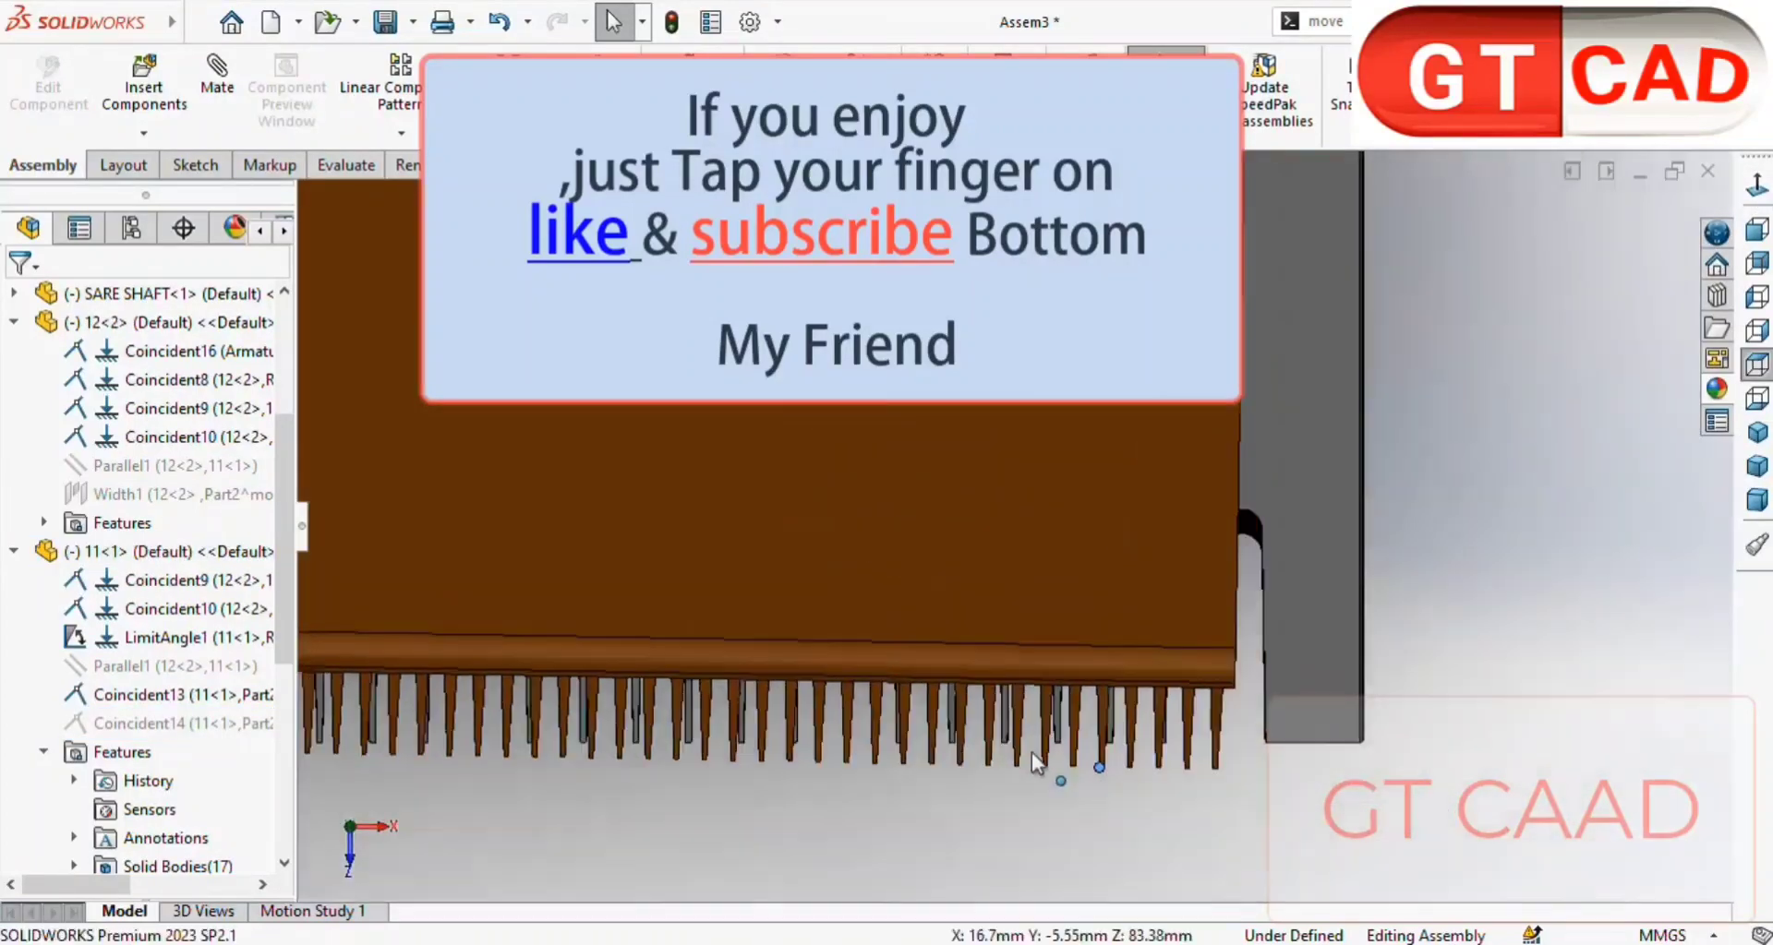
{"action": "scroll", "coordinate": [1032, 751], "scroll_direction": "down", "scroll_amount": 2}
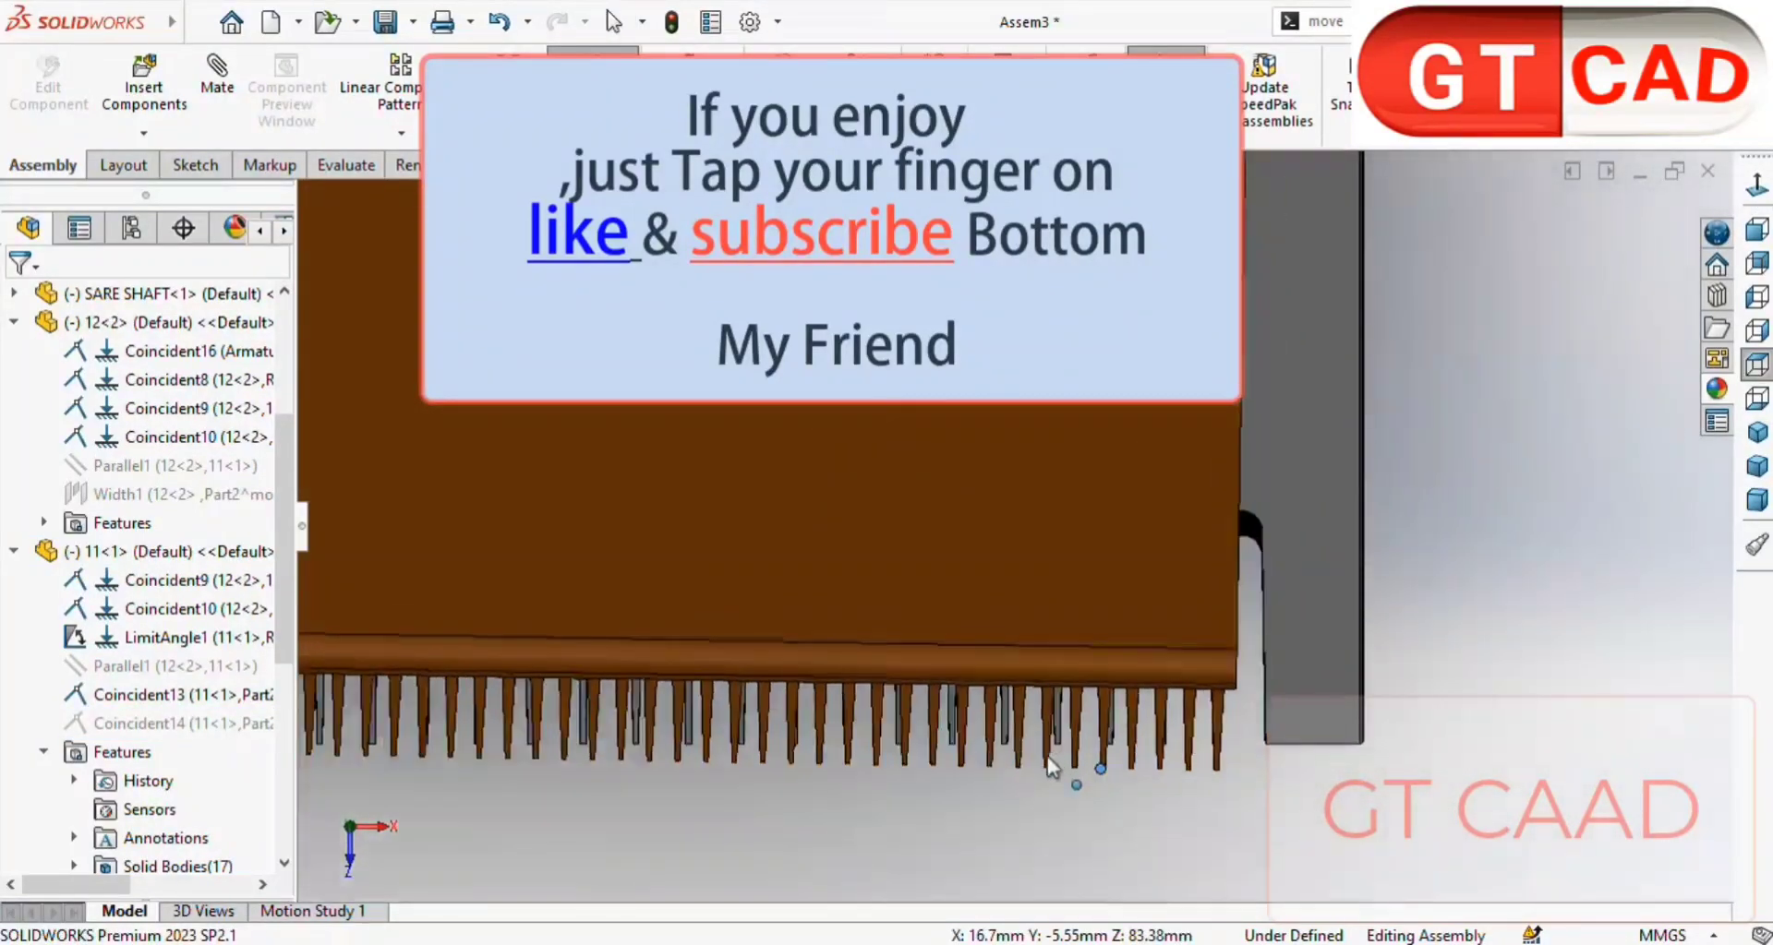
{"action": "scroll", "coordinate": [1047, 756], "scroll_direction": "up", "scroll_amount": 5}
{"action": "left_click", "coordinate": [890, 506]}
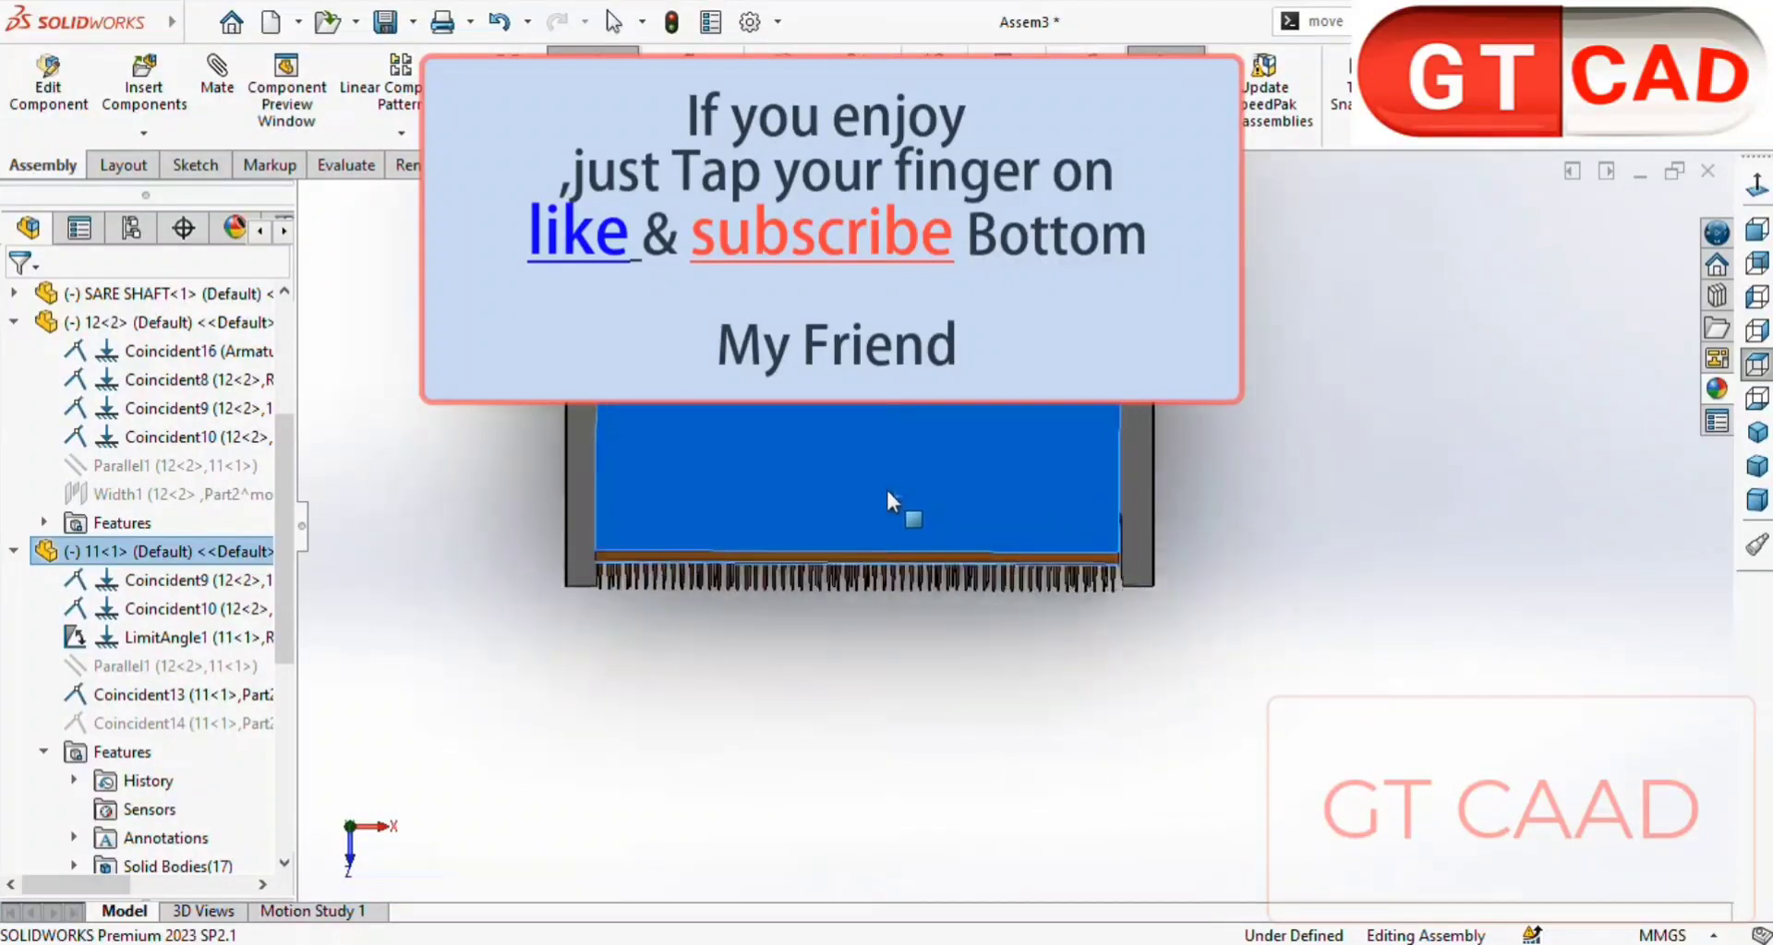
{"action": "left_click", "coordinate": [1127, 696]}
{"action": "middle_click_drag", "start_coordinate": [1127, 696], "coordinate": [923, 647]}
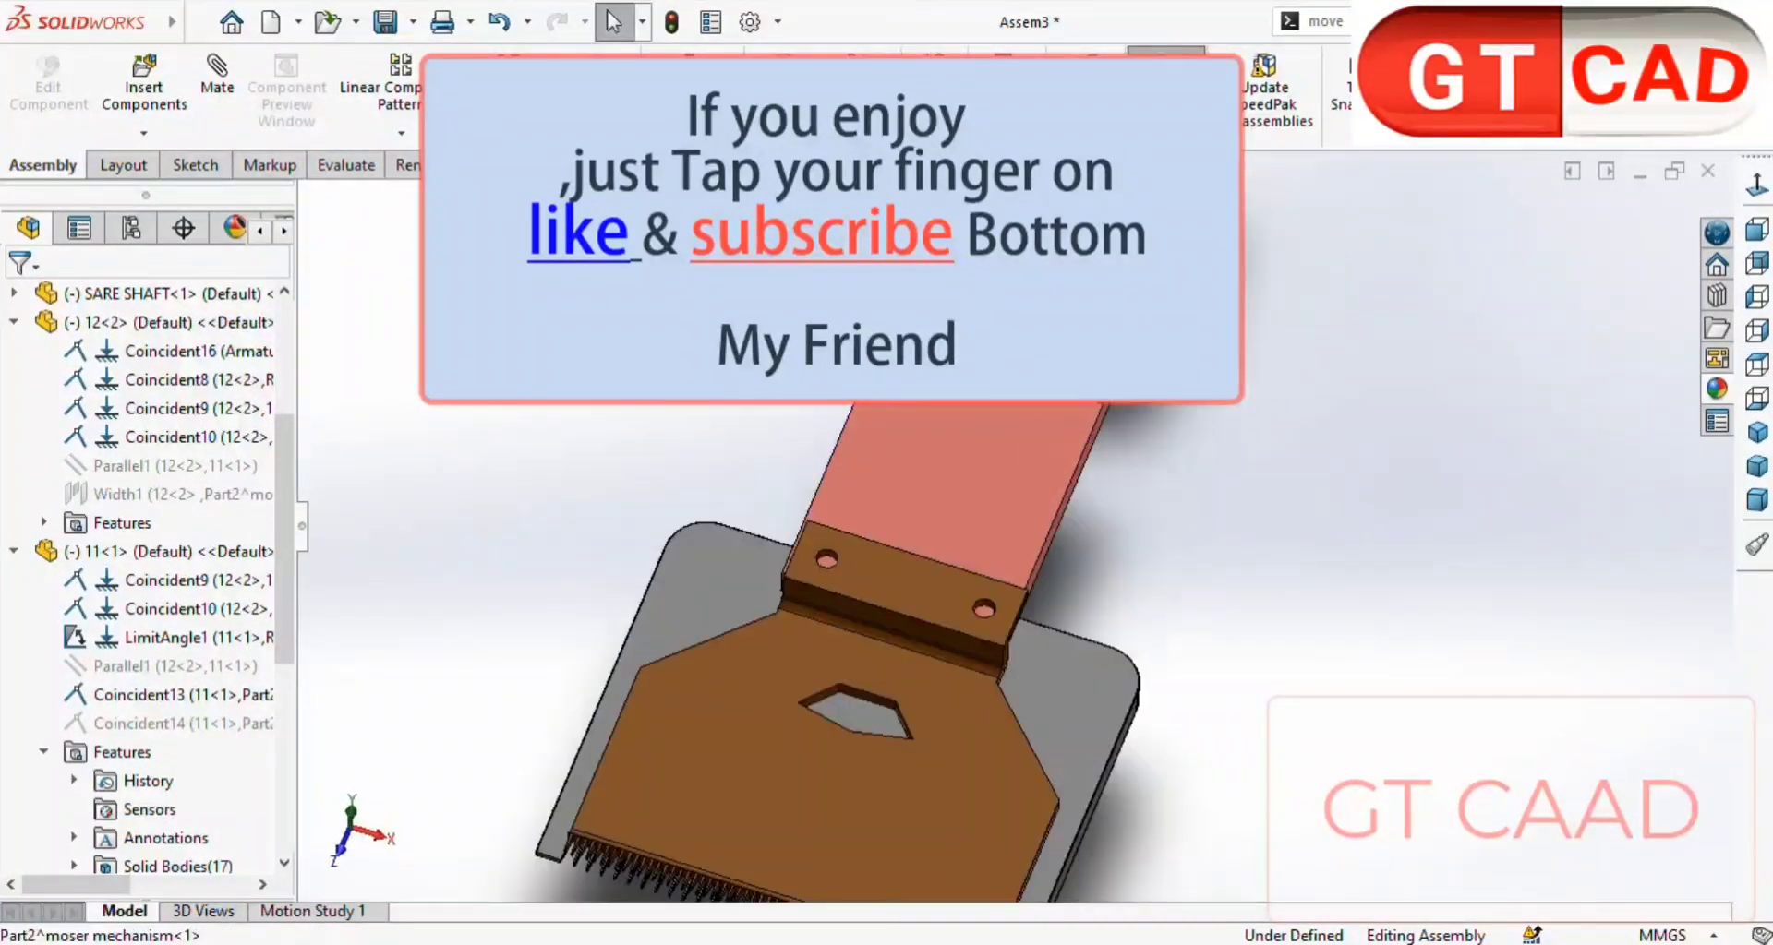
{"action": "left_click", "coordinate": [1758, 448]}
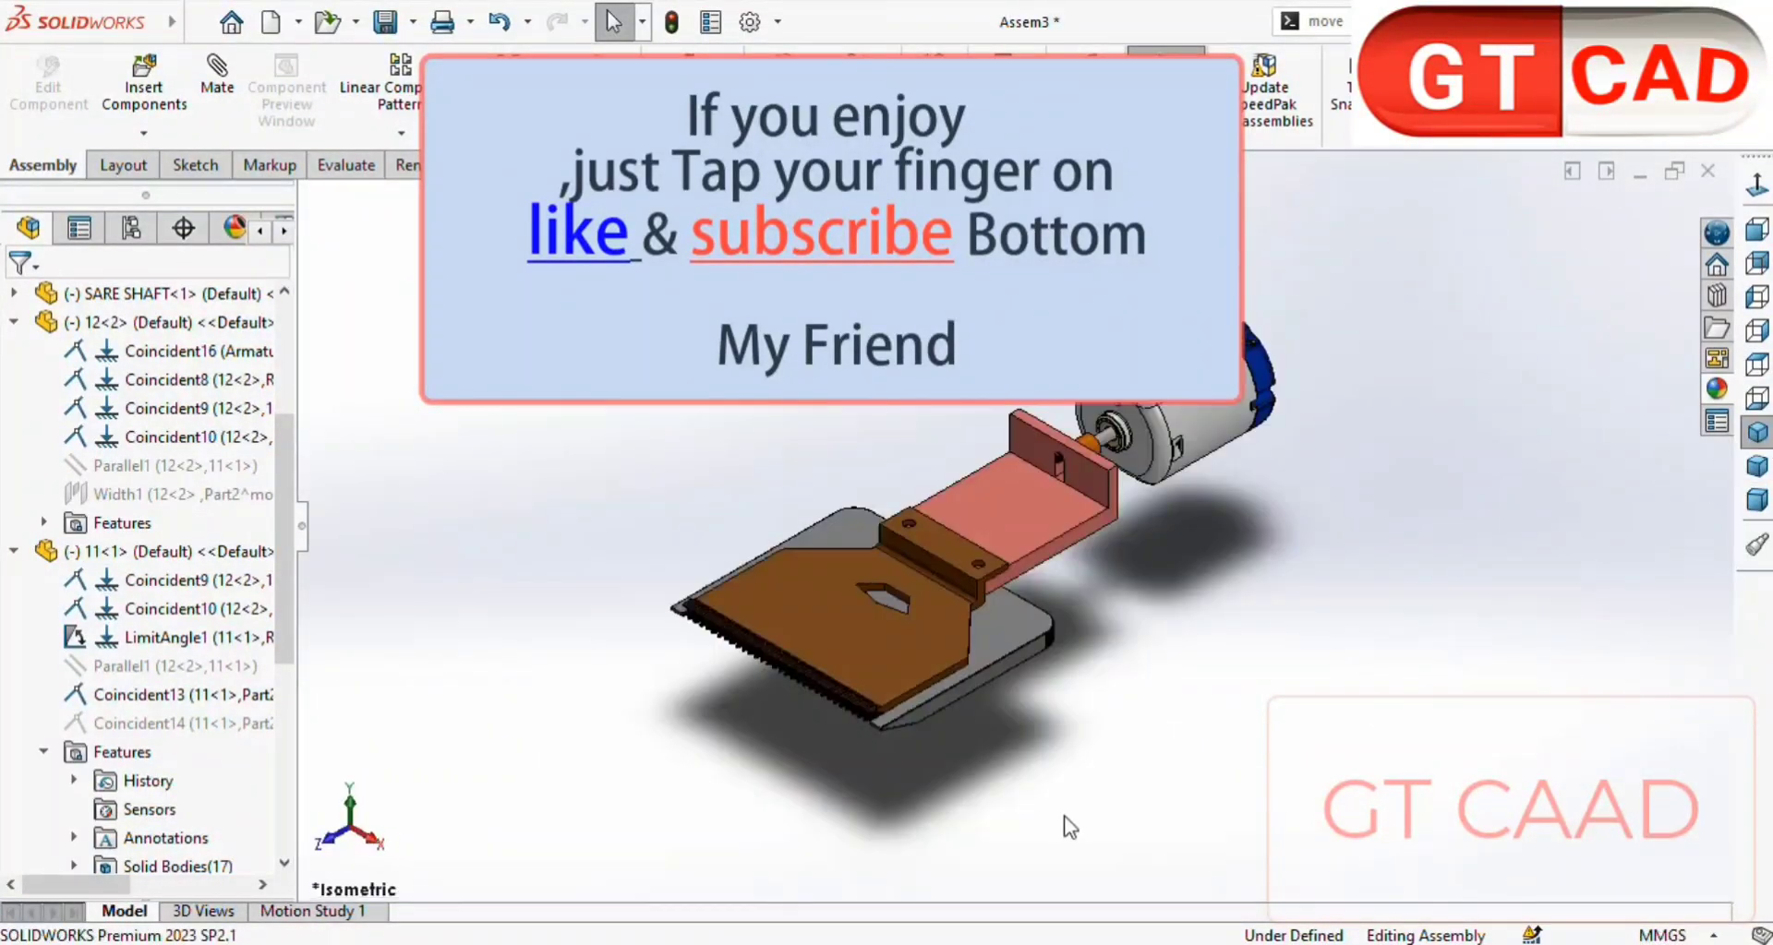